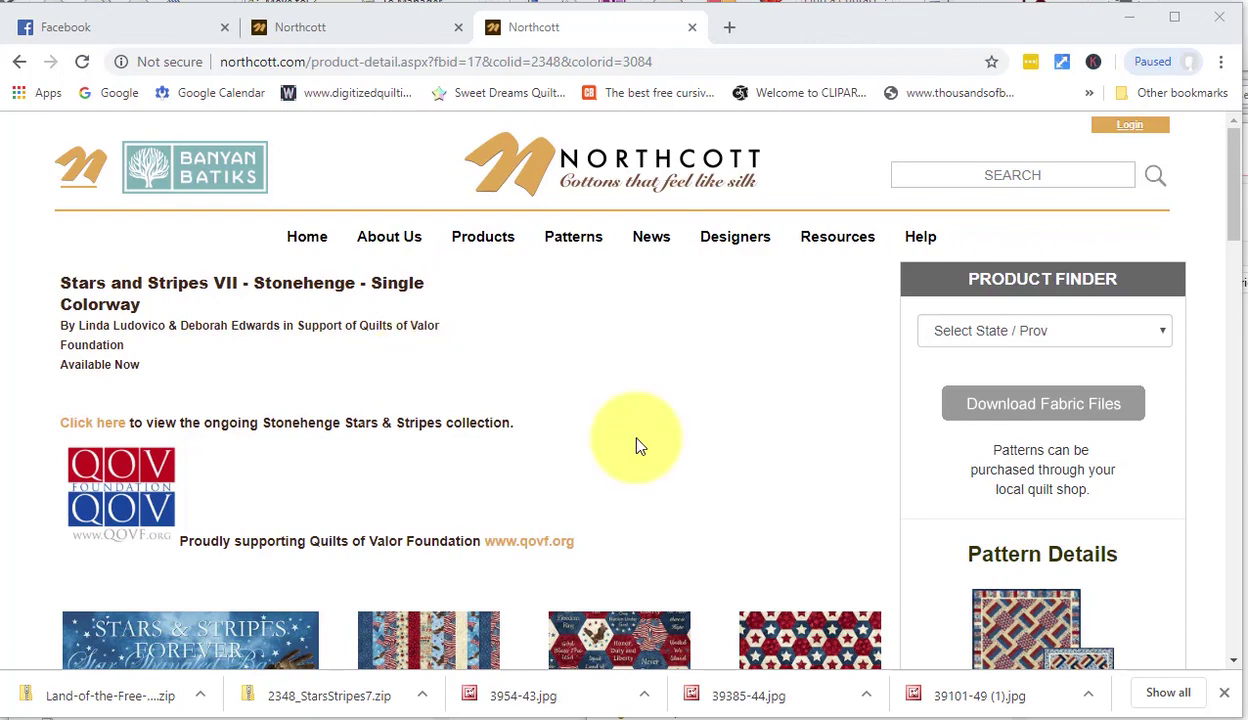
Step: Scroll down to the DP39435-49 eagle panel and bring up its image save options
scroll(615, 415, "down", 5)
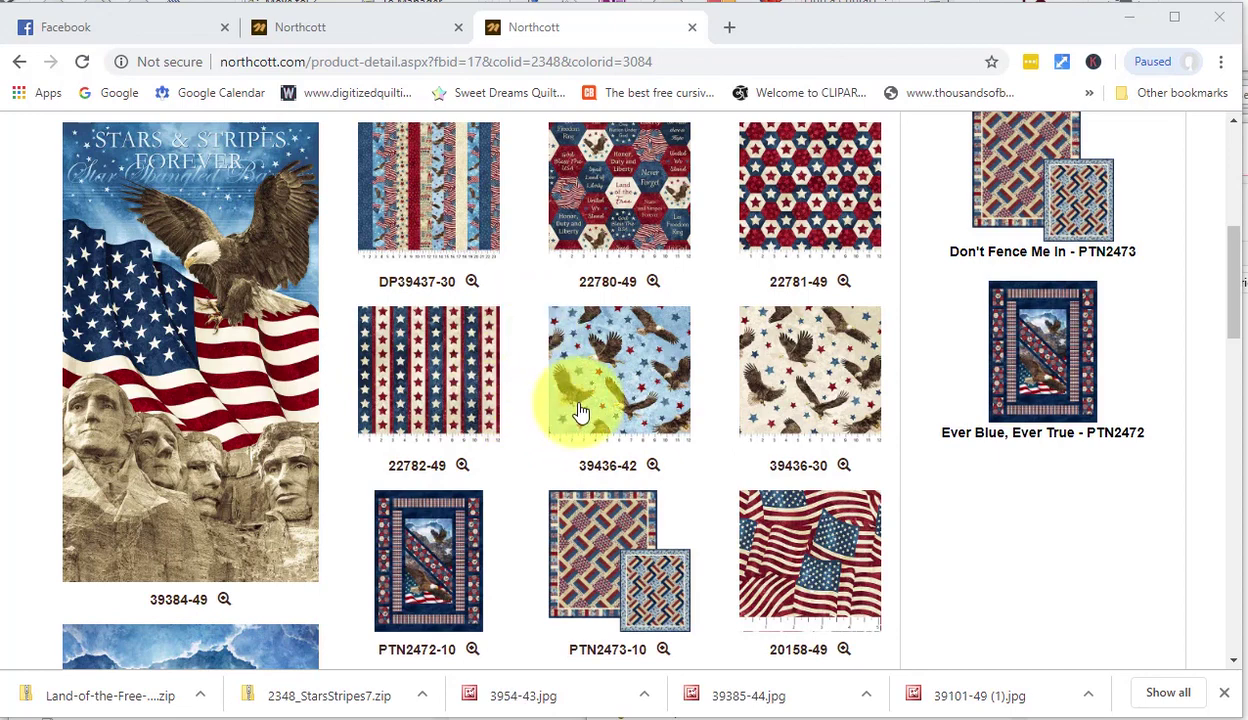
scroll(570, 400, "down", 3)
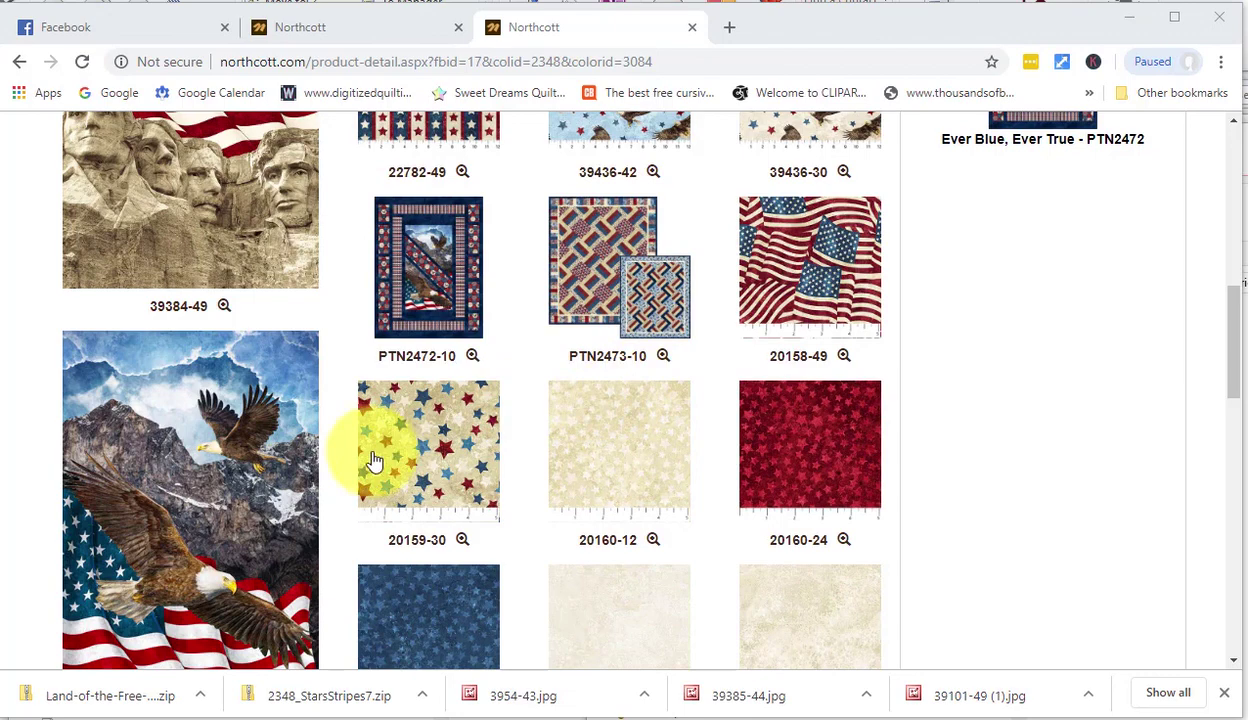
scroll(380, 455, "down", 2)
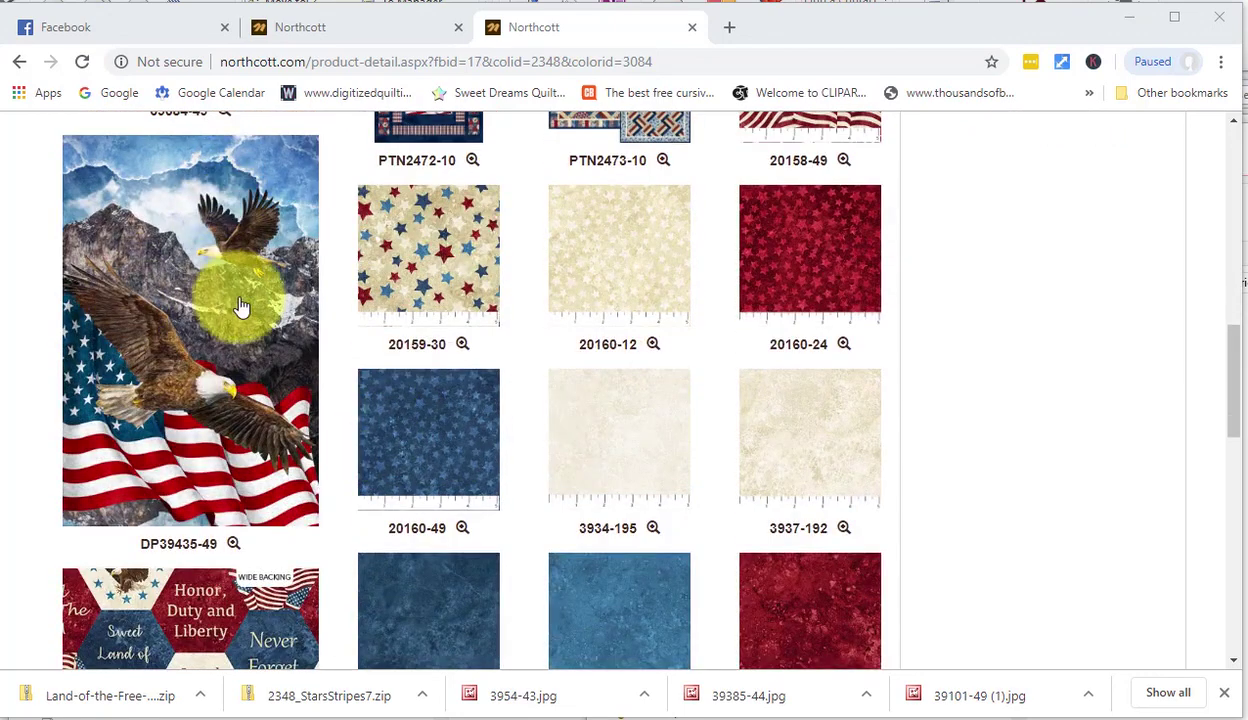
right_click(192, 363)
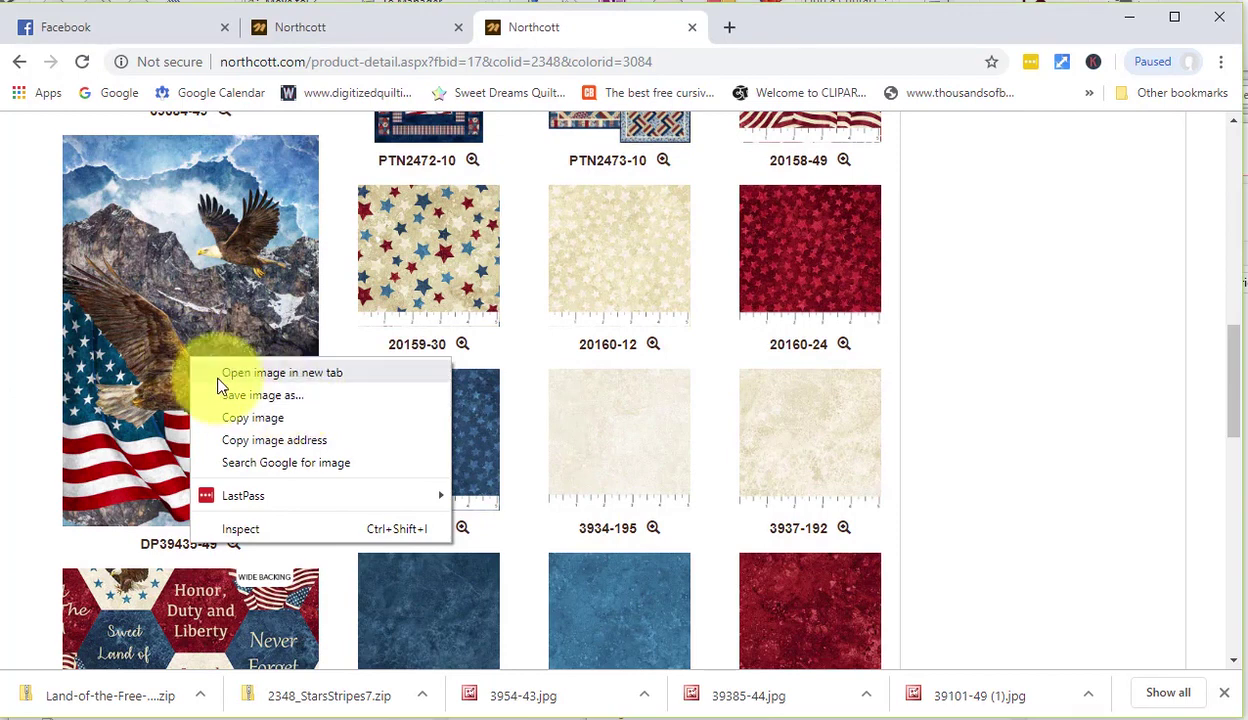
Step: Save DP39435-49.jpg into a new 'Stonehenge Quilt of Valor' folder under My EQ8 > Images
left_click(286, 397)
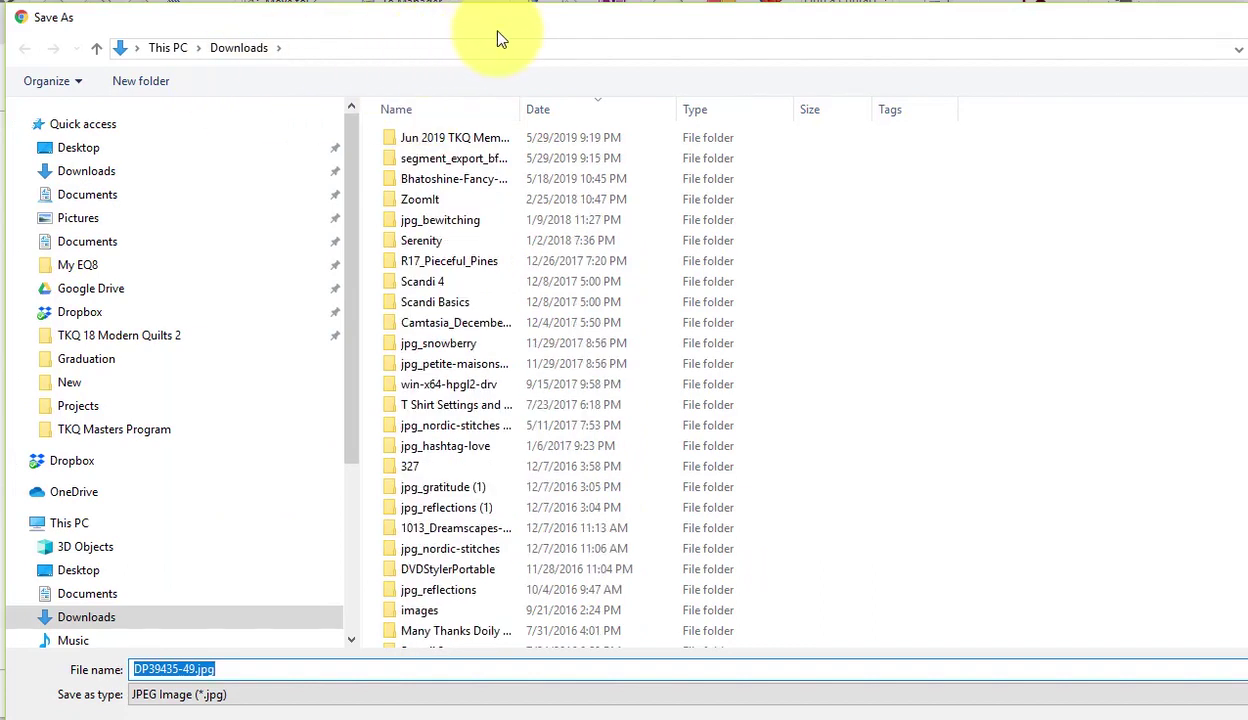
left_click(88, 265)
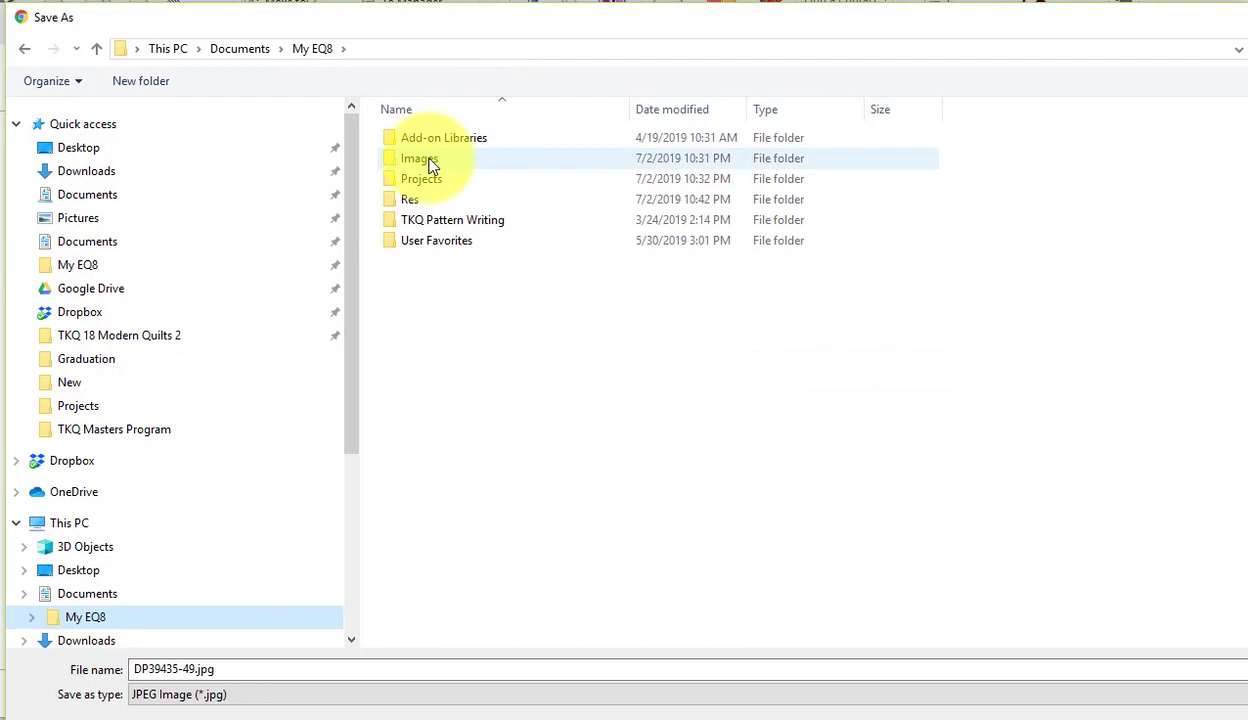
double_click(430, 158)
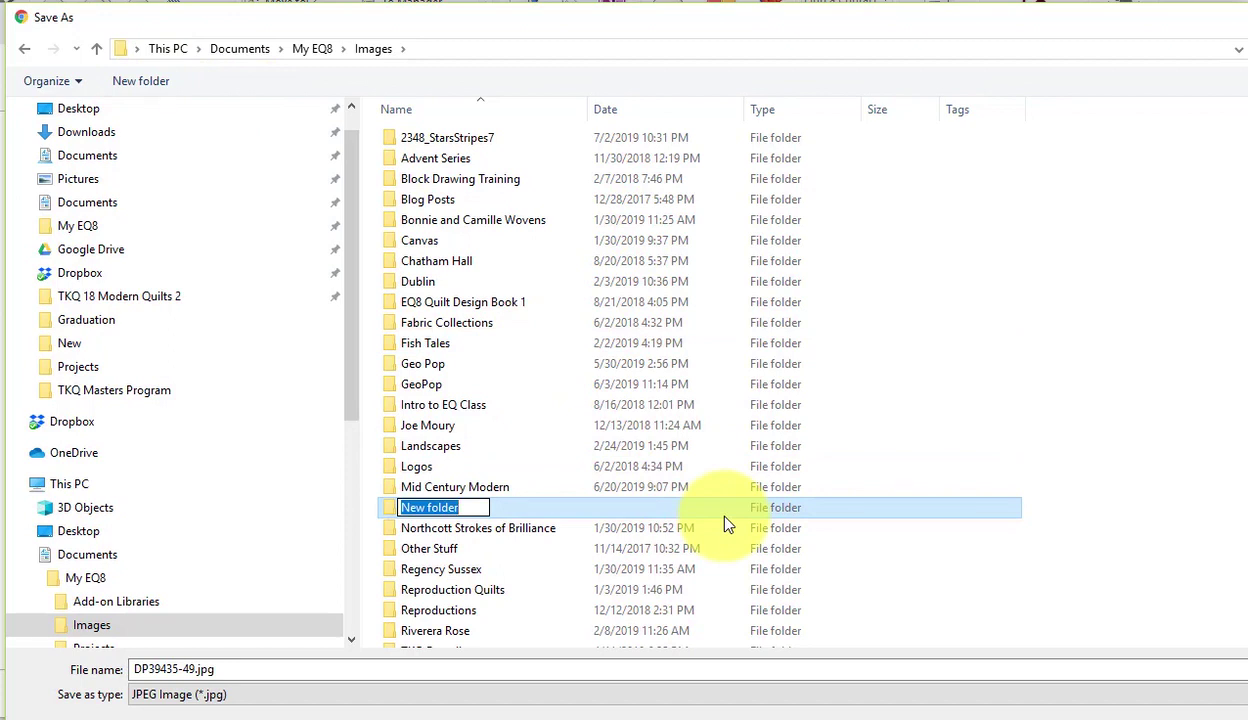
type("Stonehenge Q")
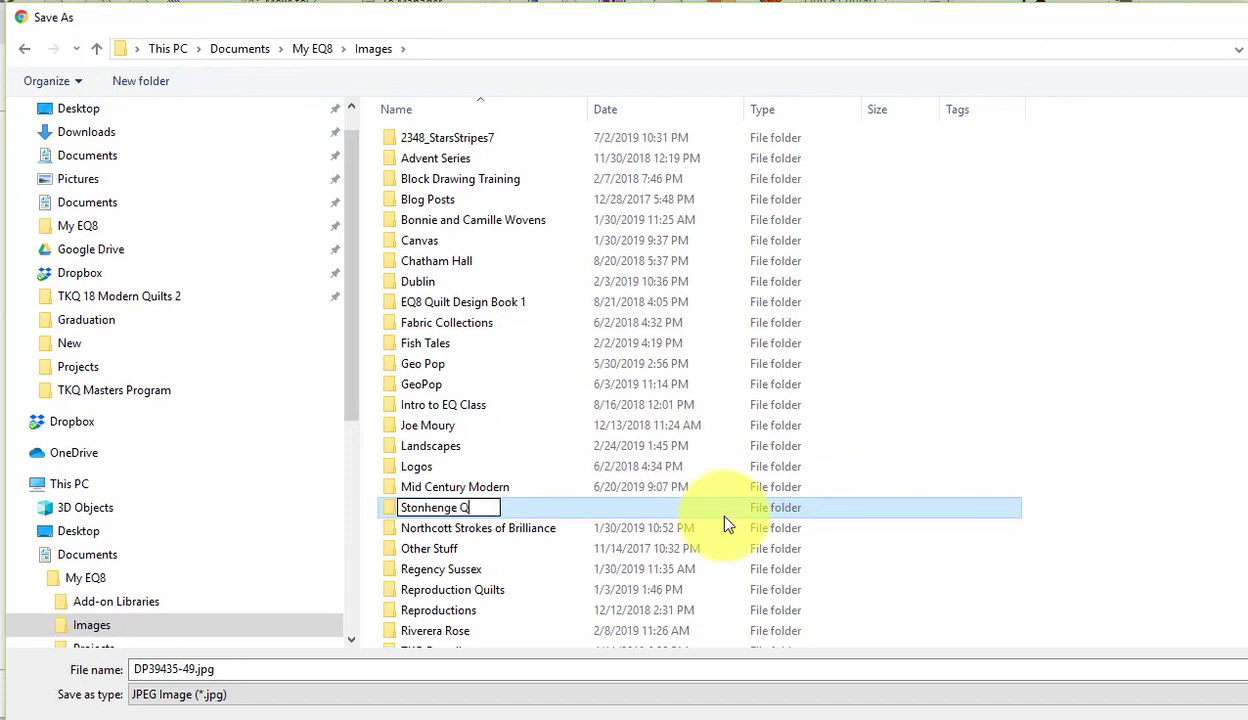
type("uilt of Valor")
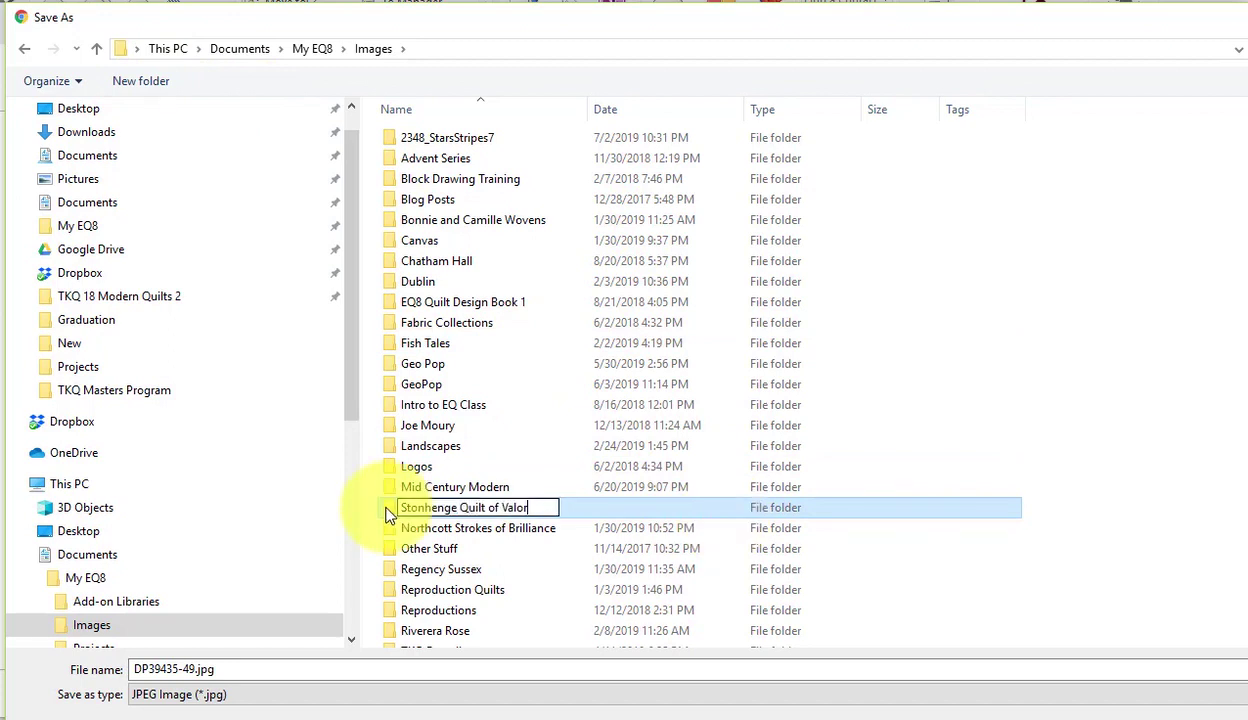
double_click(393, 518)
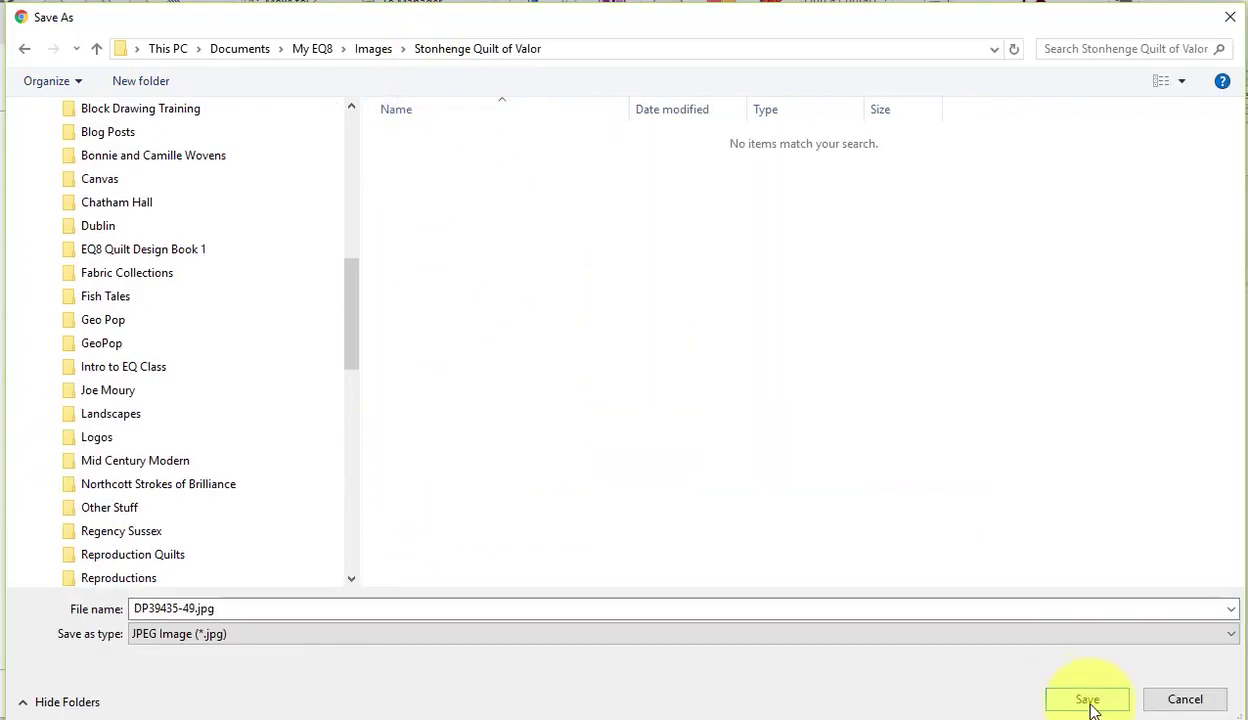
left_click(1088, 700)
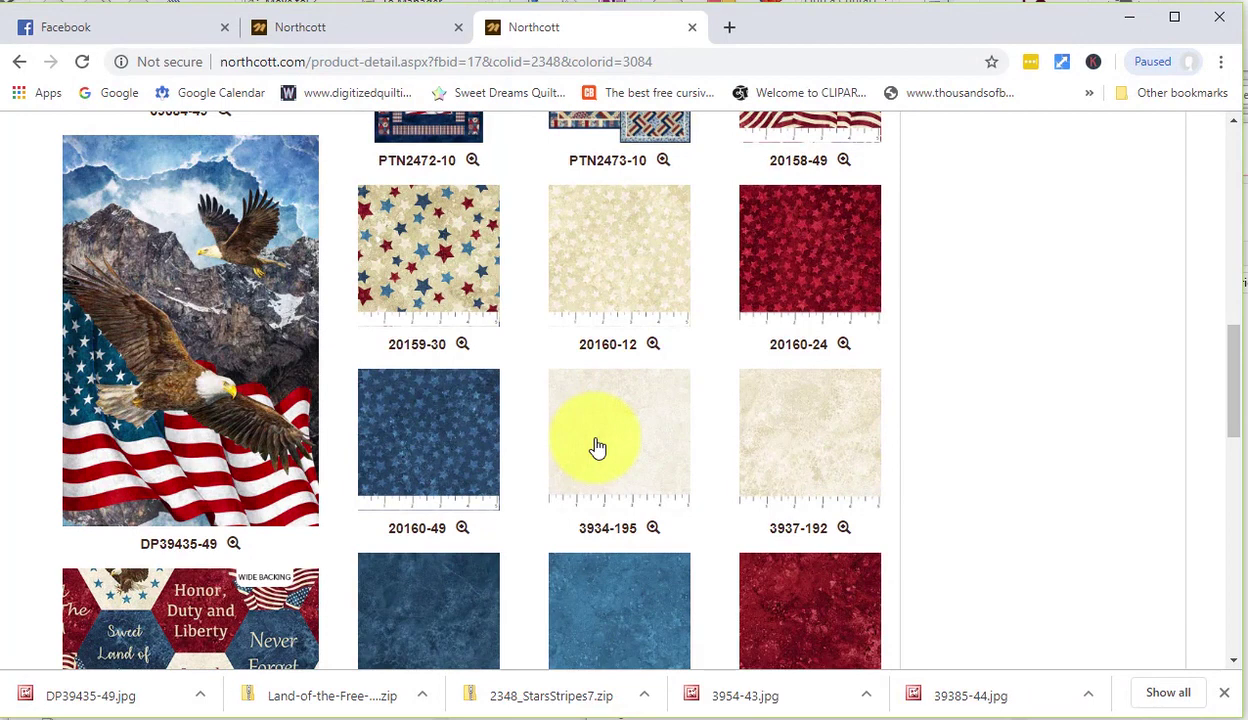
Step: Save the 20160-24 and 20160-49 swatch images into the project folder
right_click(820, 265)
left_click(879, 293)
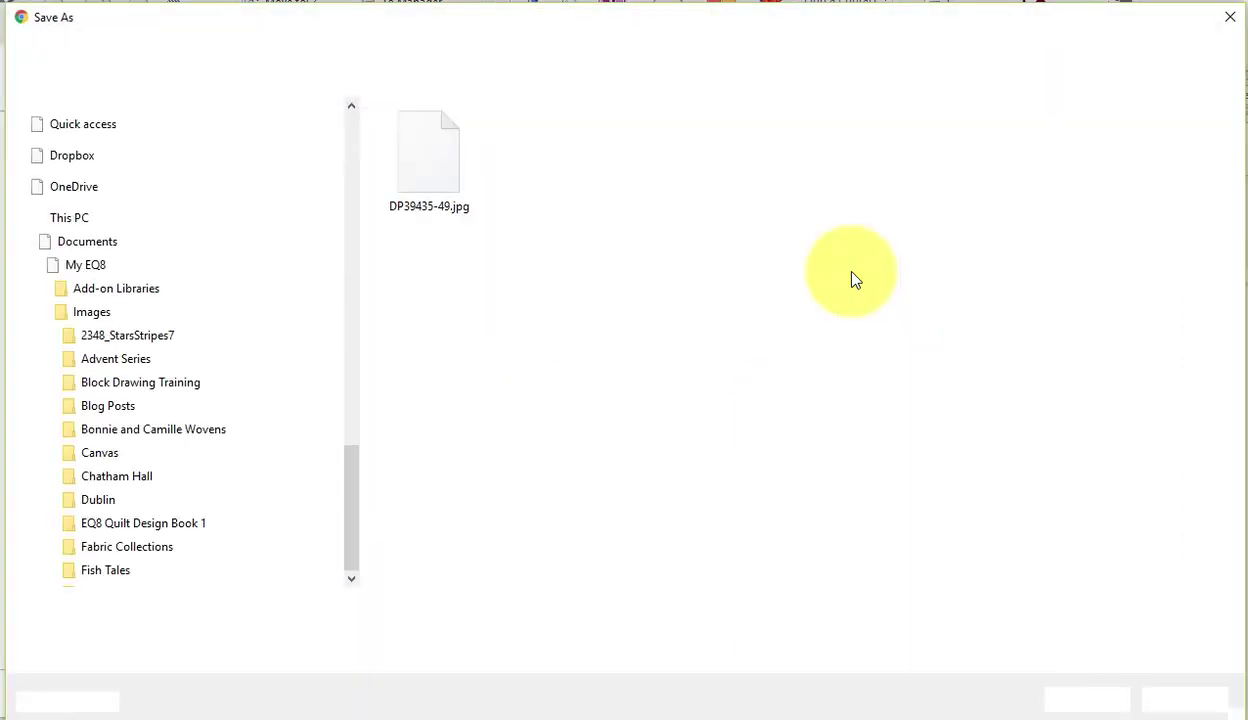
left_click(1100, 704)
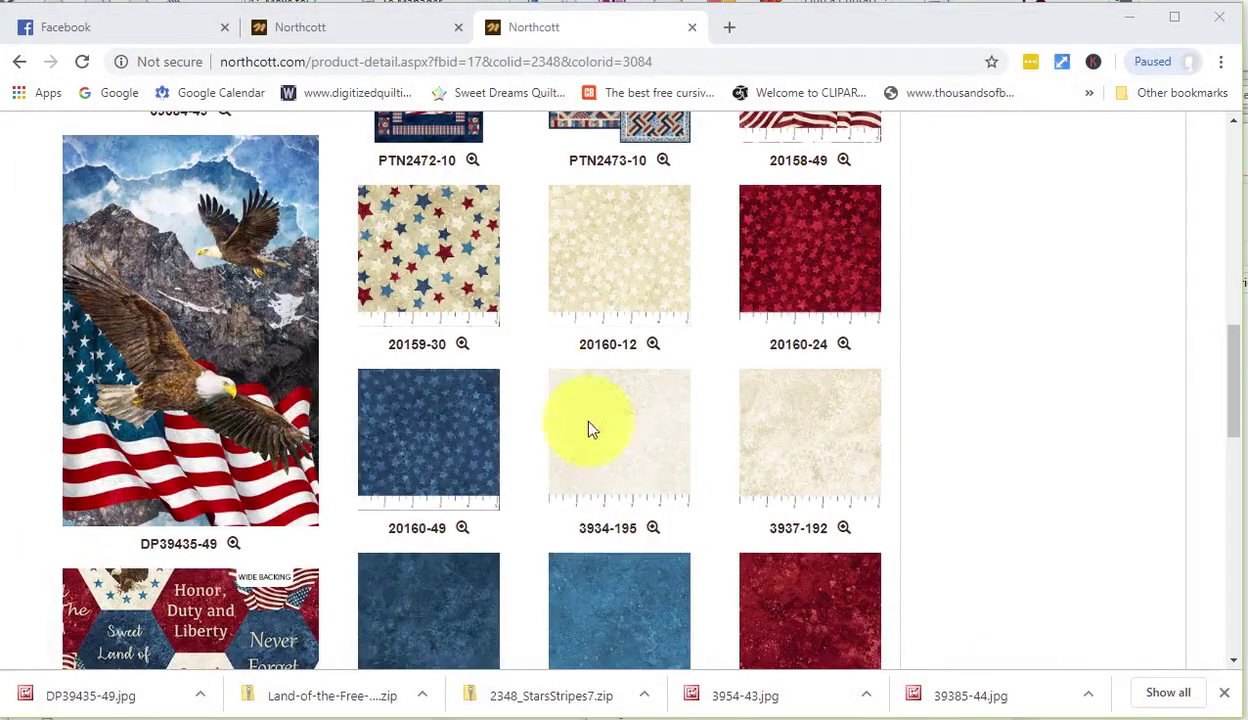
right_click(446, 460)
left_click(527, 490)
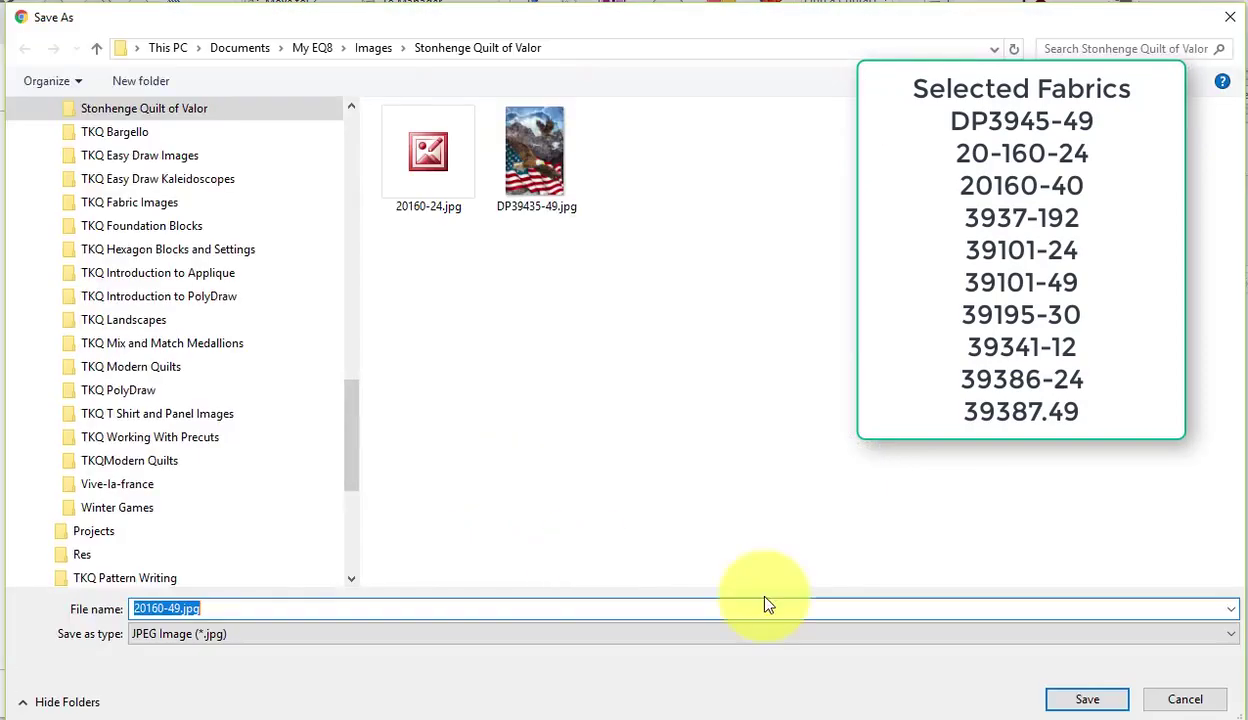
left_click(1087, 697)
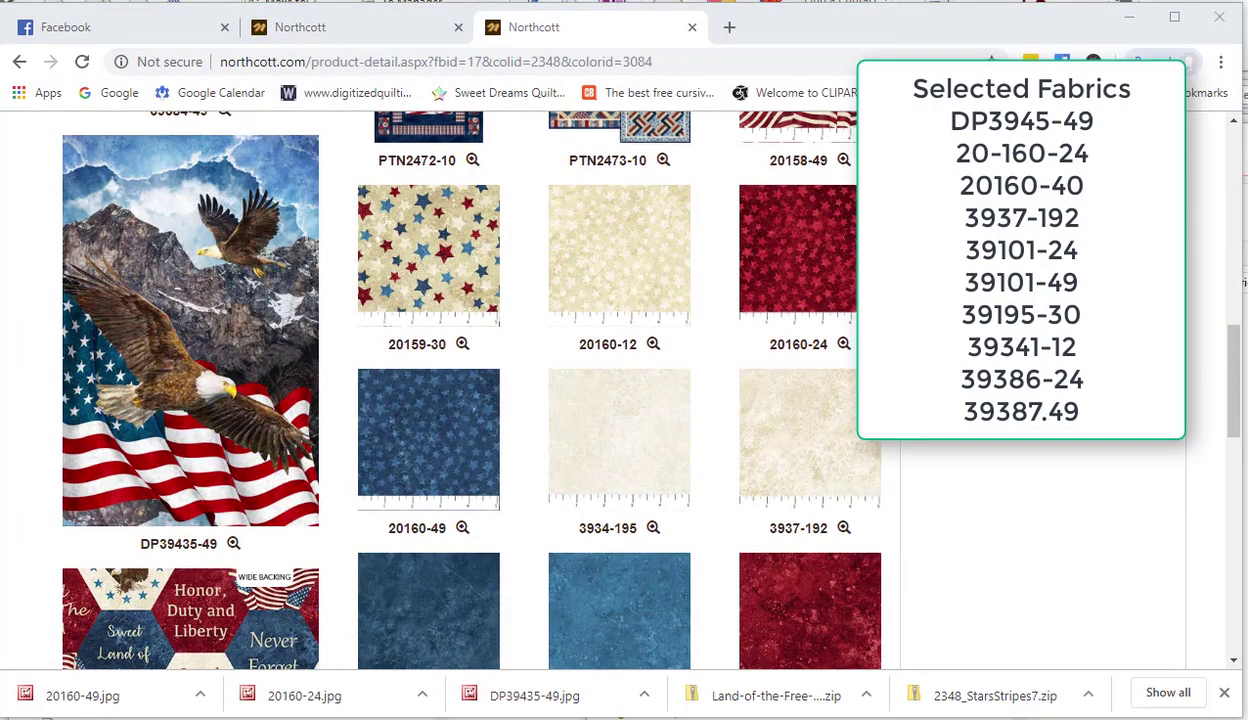
Step: Save the 3937-192 swatch and the next swatch image into the project folder
left_click(797, 455)
left_click(836, 181)
right_click(747, 446)
left_click(828, 476)
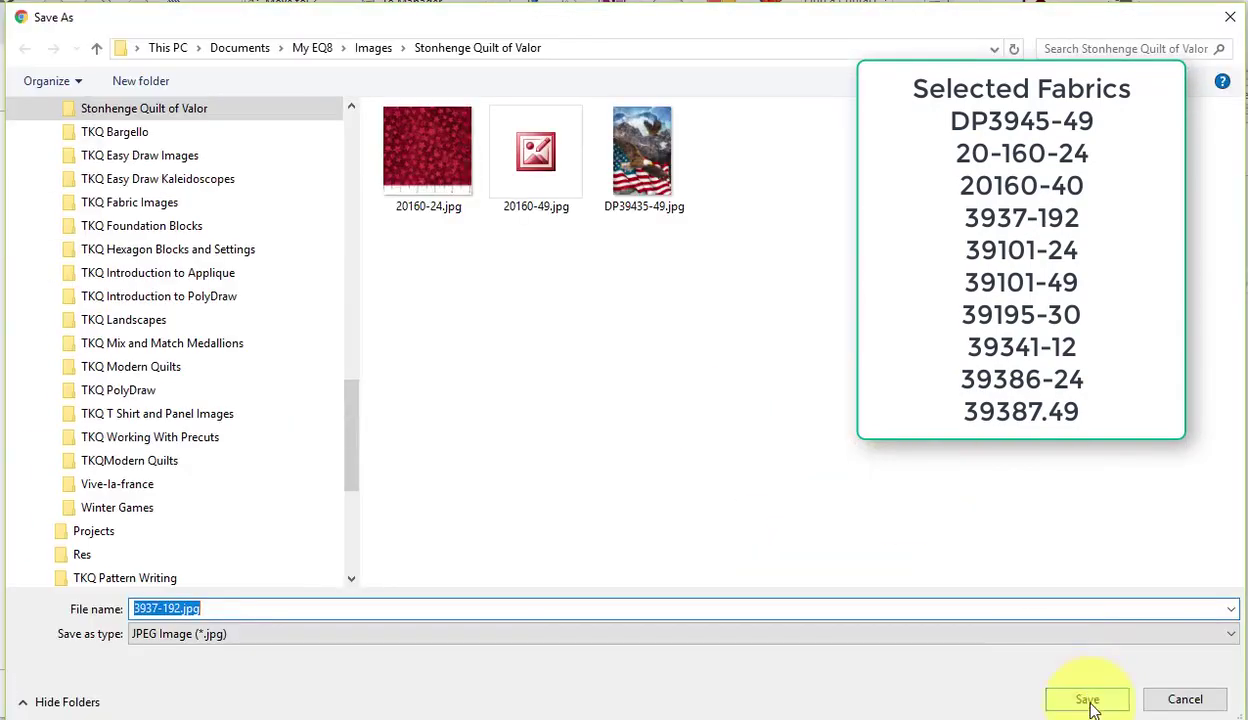
left_click(1100, 697)
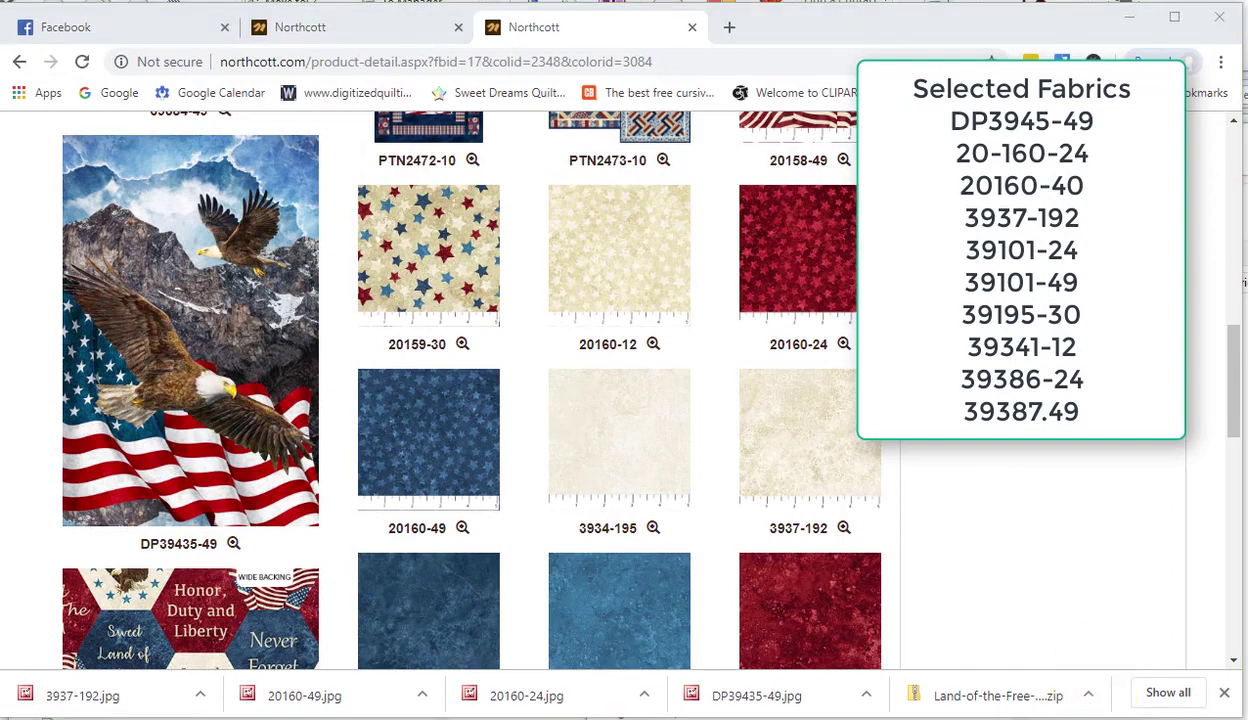
scroll(719, 544, "down", 4)
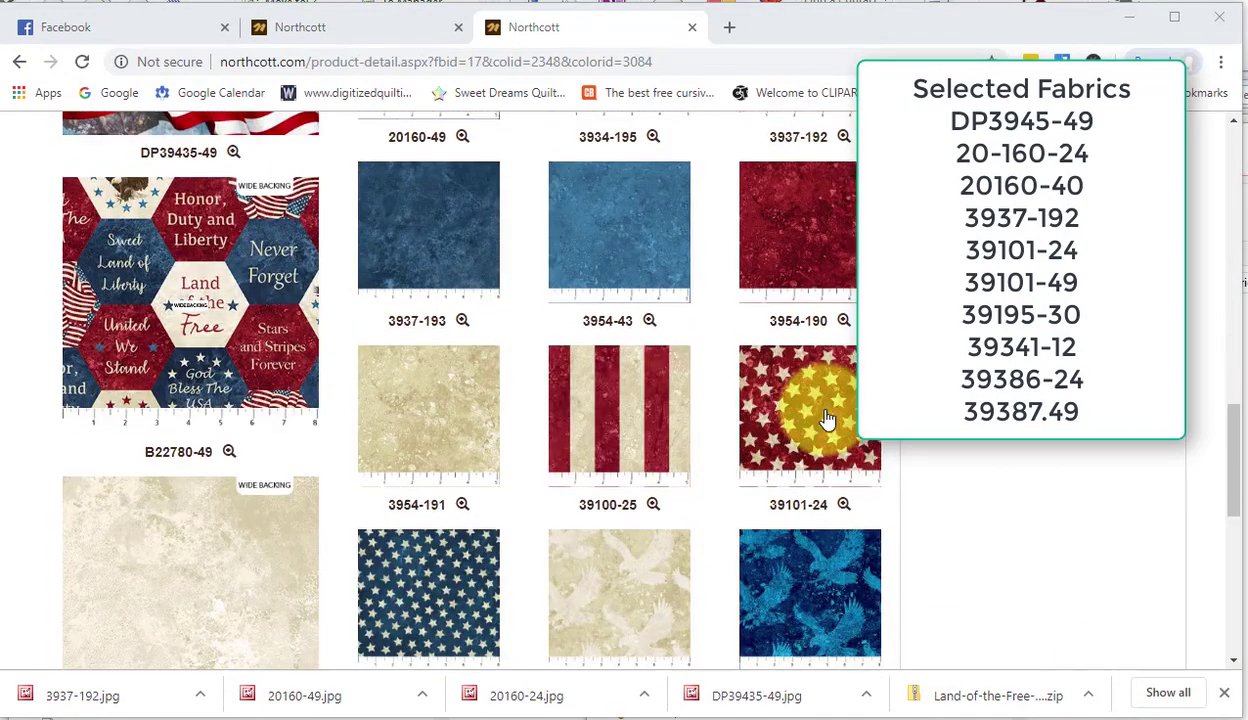
Step: Save the 39101-24, 39341-12 and 39386-24 swatch images, plus the swatch between them
right_click(811, 455)
left_click(790, 444)
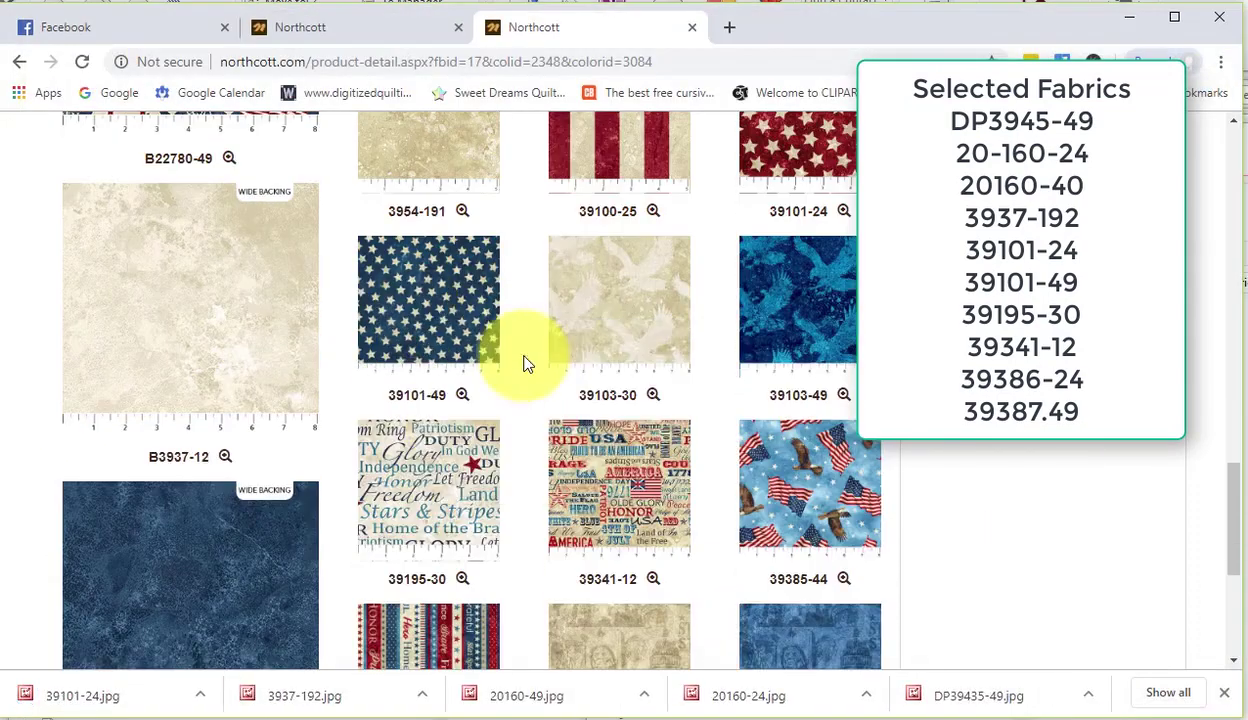
right_click(790, 229)
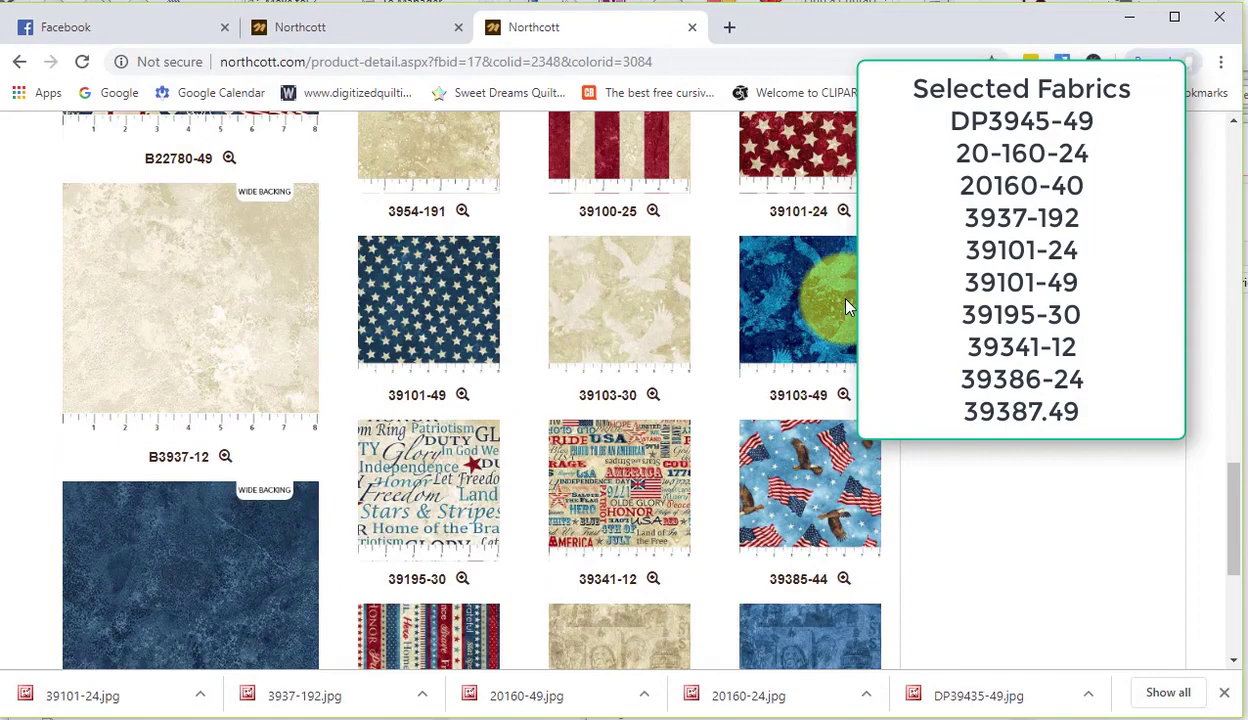
left_click(820, 260)
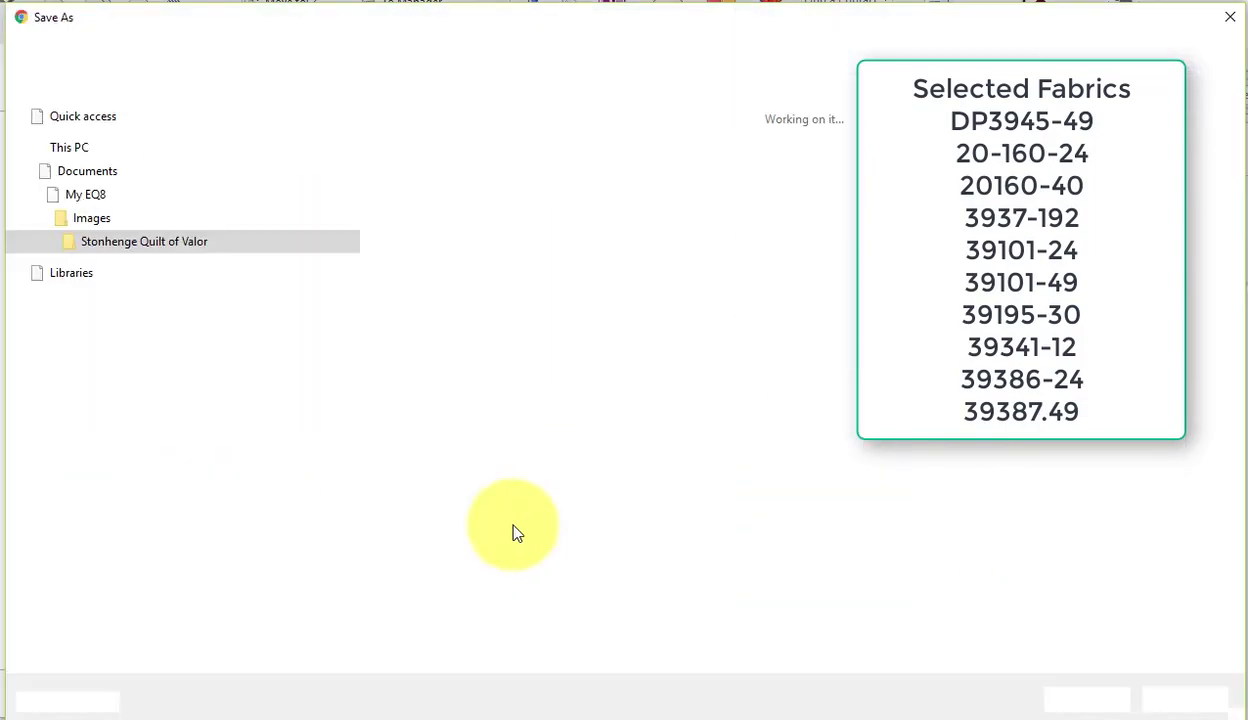
right_click(620, 488)
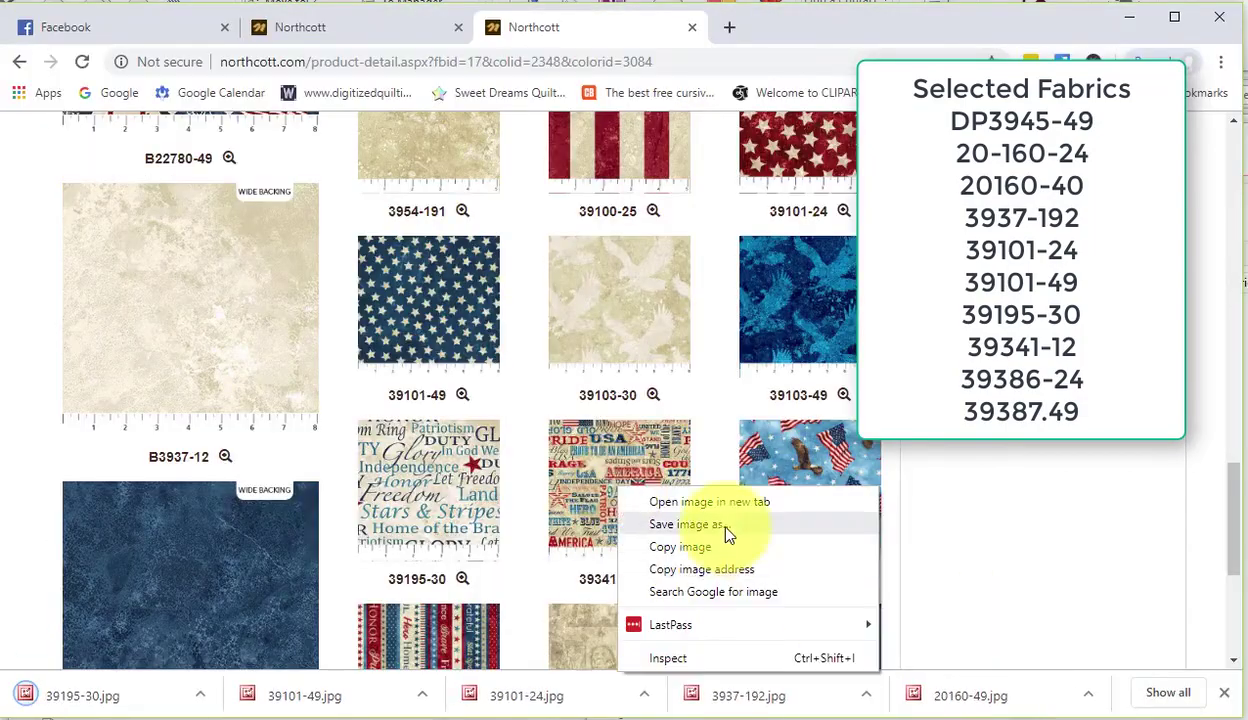
left_click(730, 527)
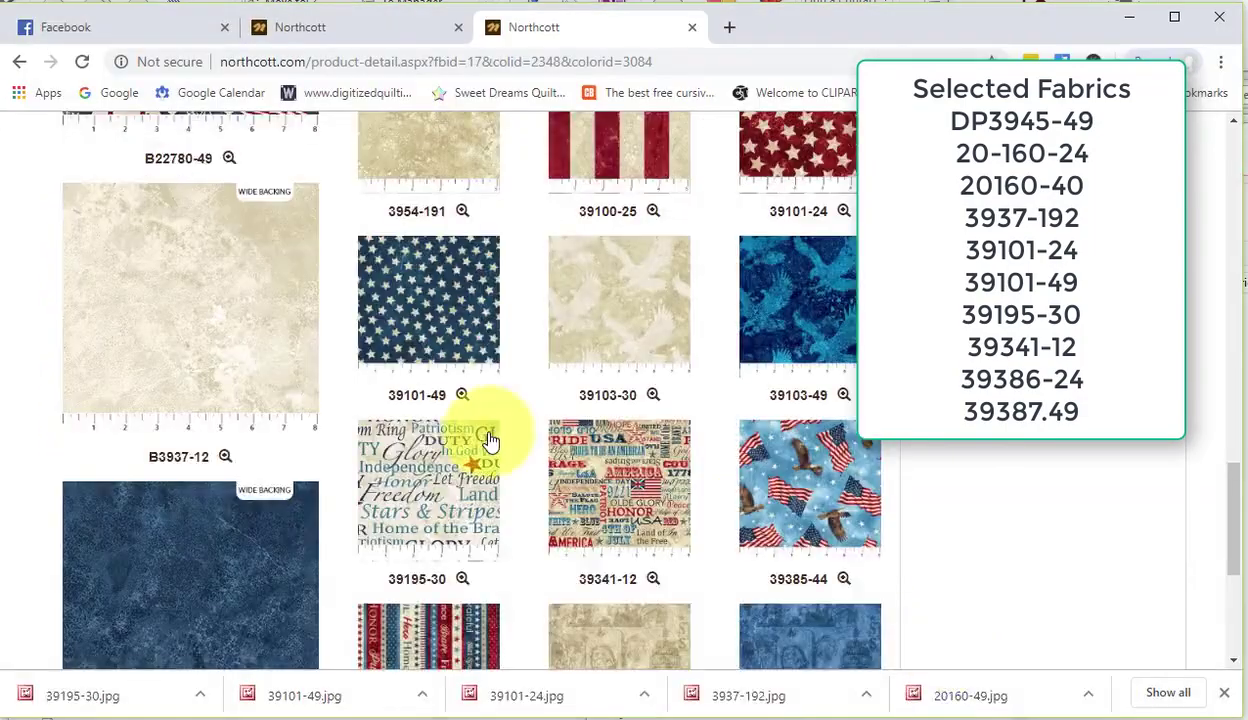
scroll(413, 473, "down", 2)
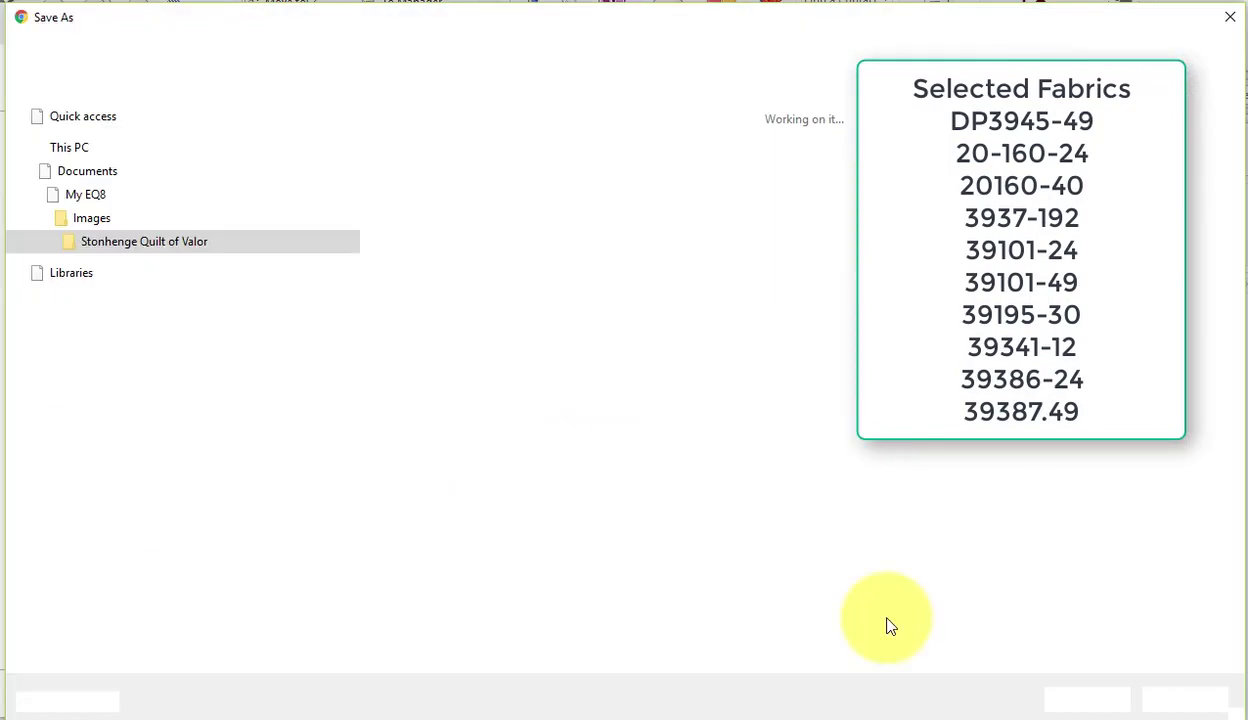
left_click(1087, 697)
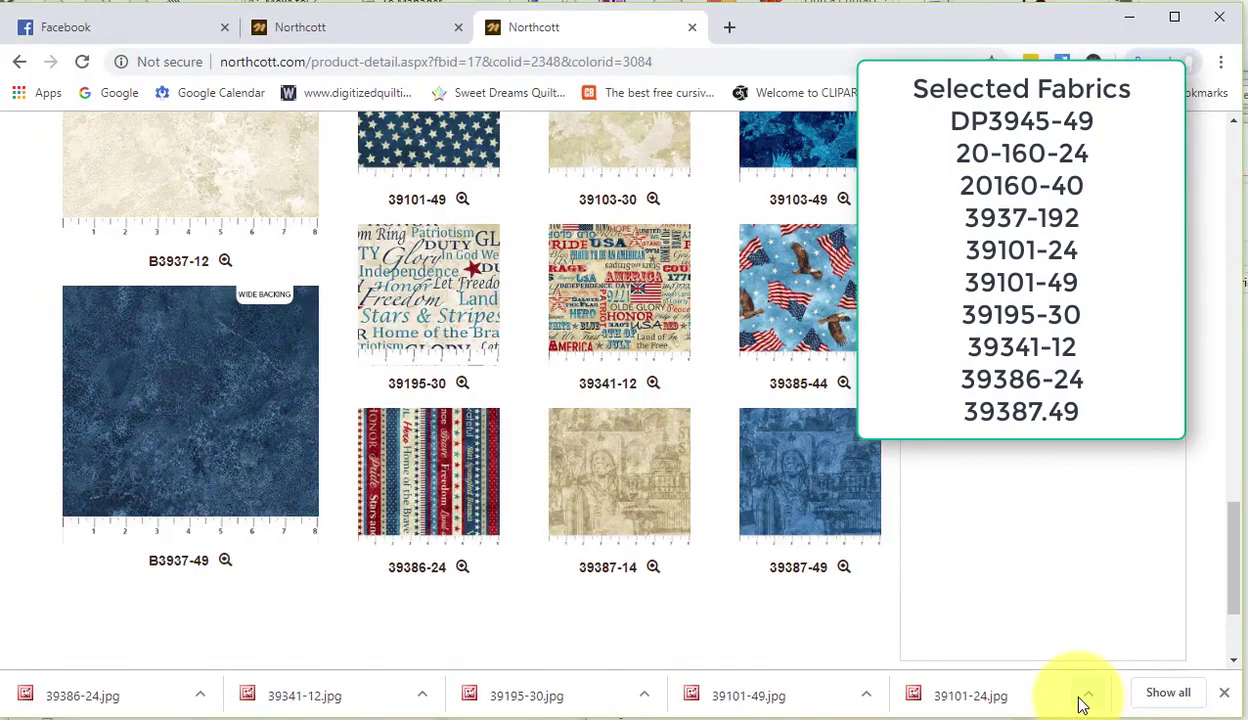
Step: Save the 39387-49 swatch image, then scroll on to the 20160-49 swatch
right_click(169, 423)
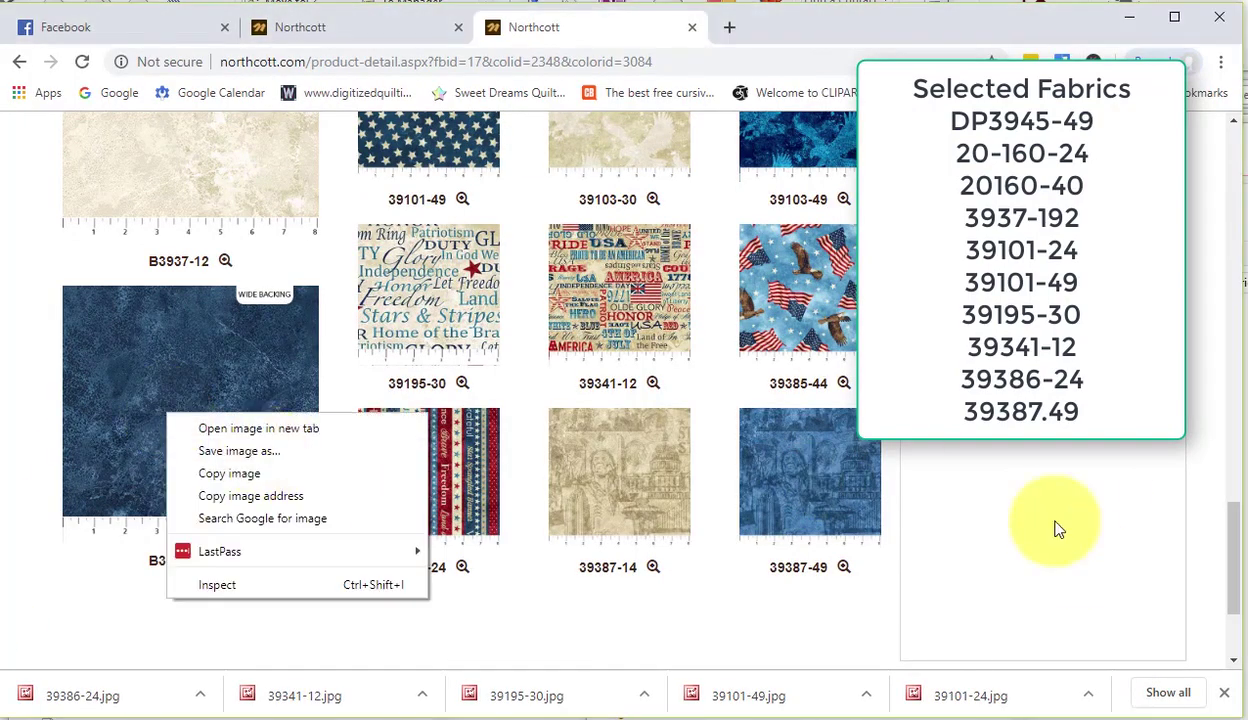
left_click(1059, 521)
right_click(849, 504)
left_click(905, 535)
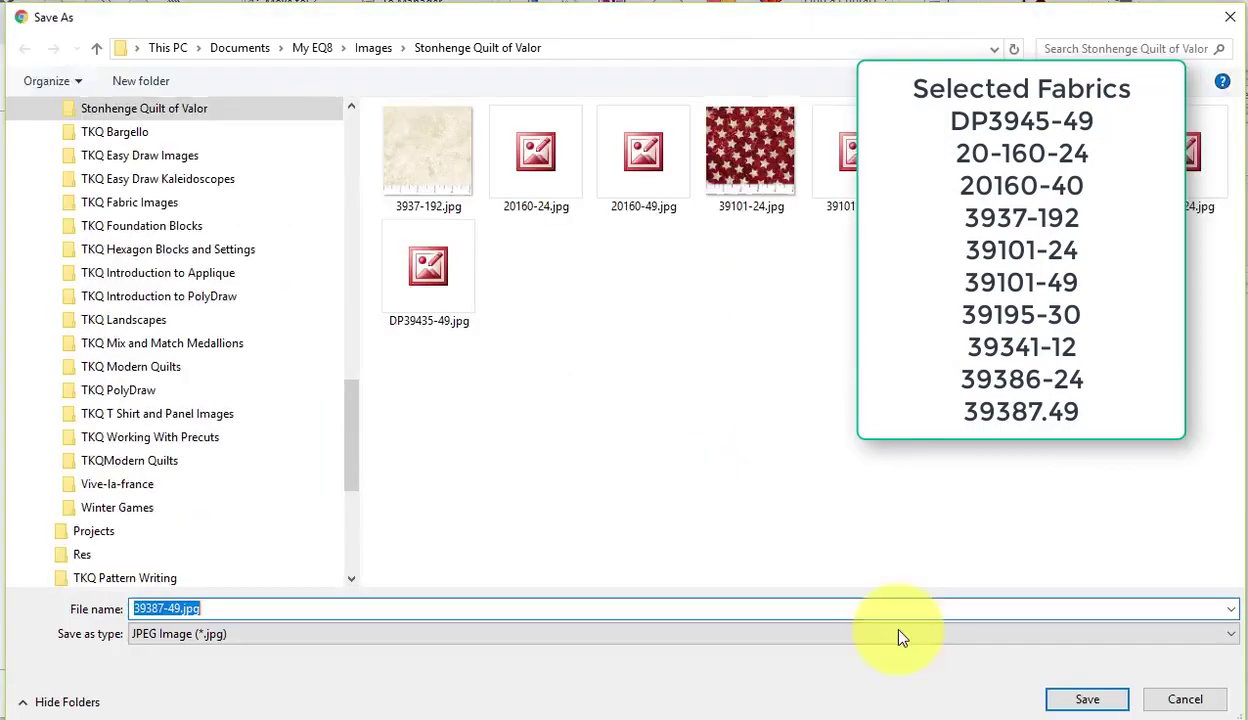
left_click(1089, 697)
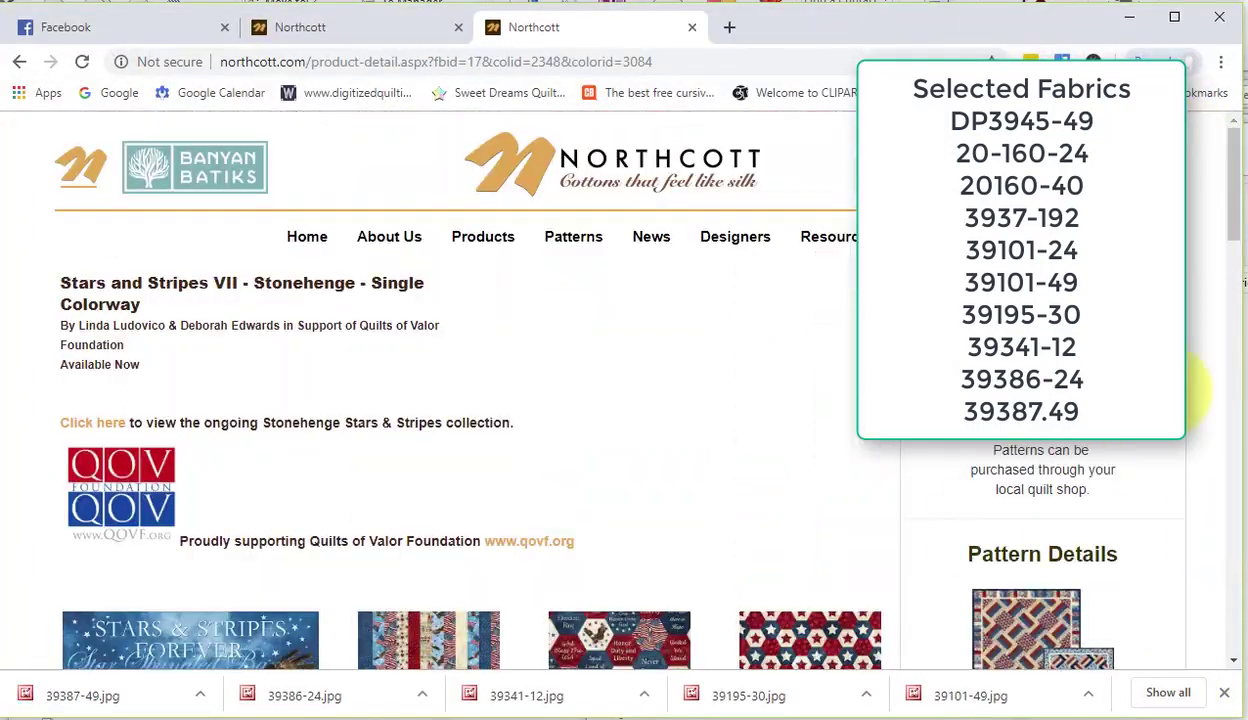
scroll(404, 440, "down", 5)
scroll(765, 485, "down", 5)
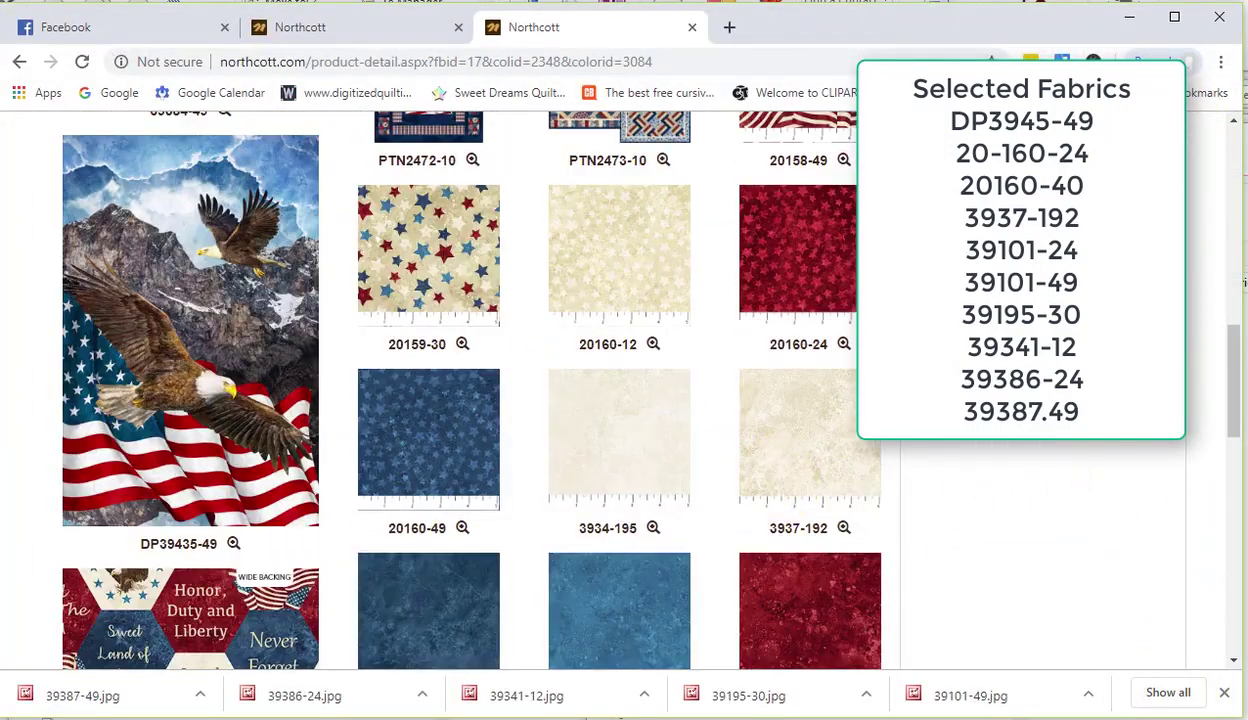
right_click(412, 446)
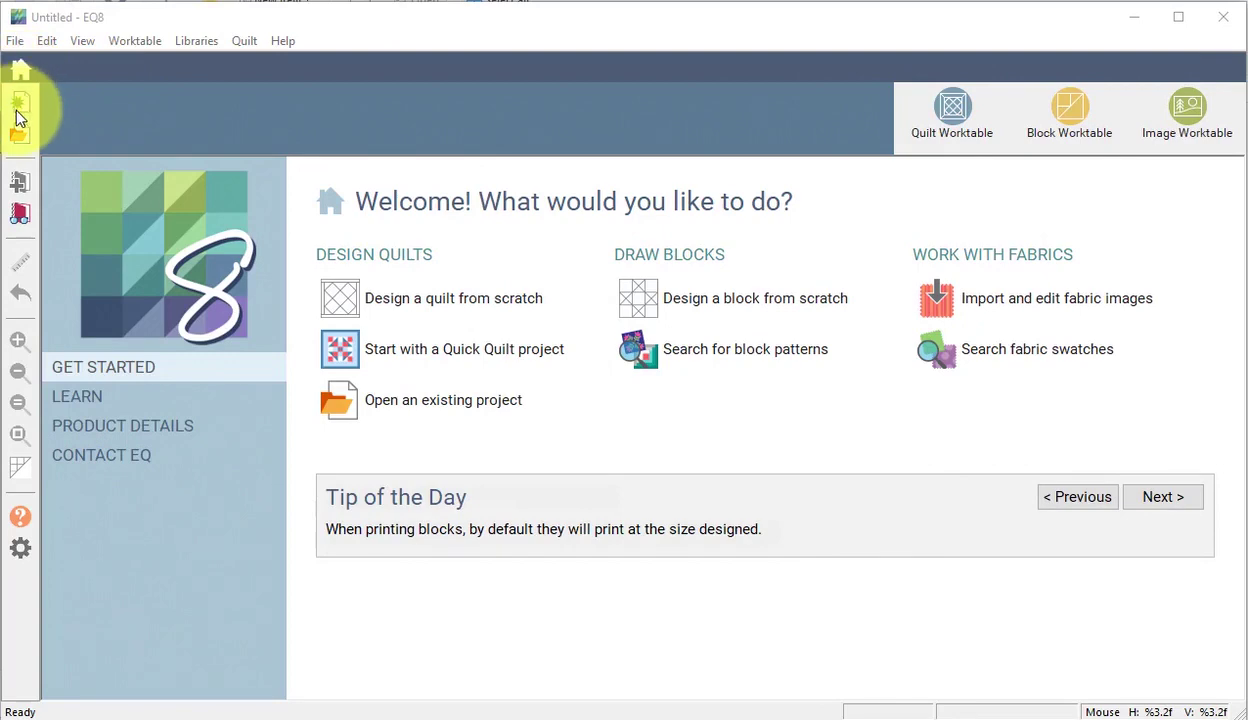
Step: Start a new project in the Project Helper and name it 'Stonehenge Quilt of Valor'
left_click(28, 106)
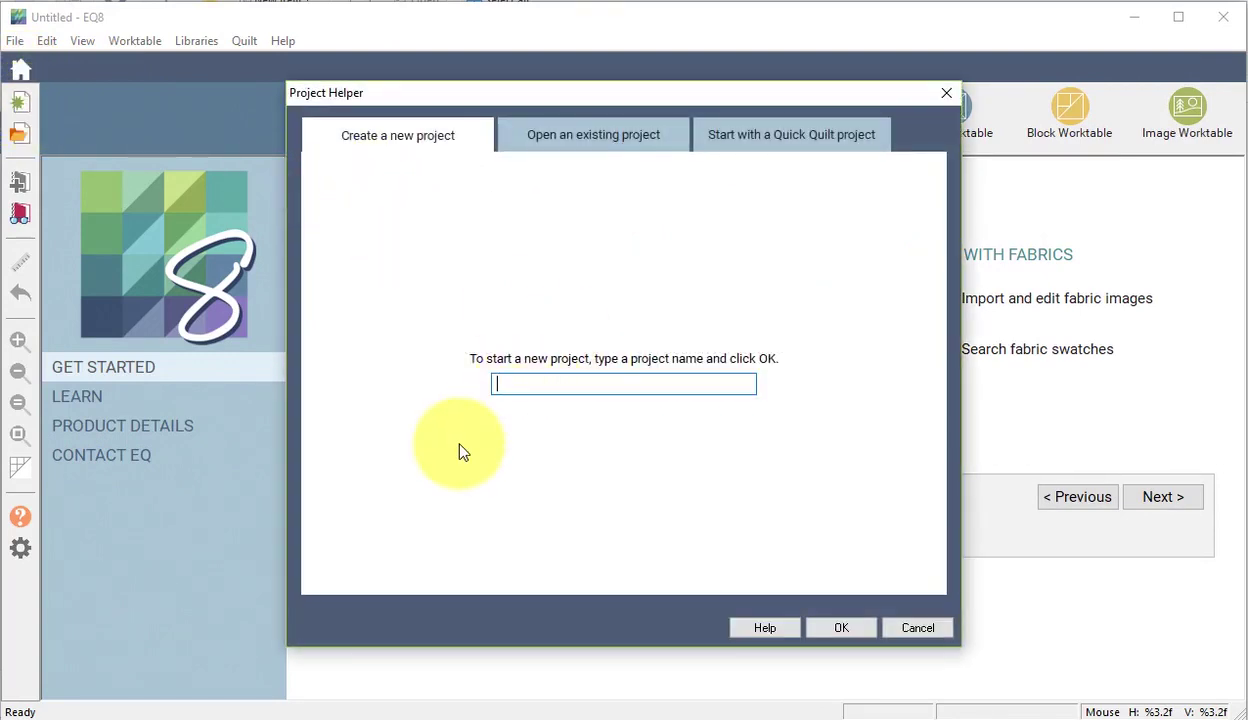
type("Stonehenge Quilt of Valor")
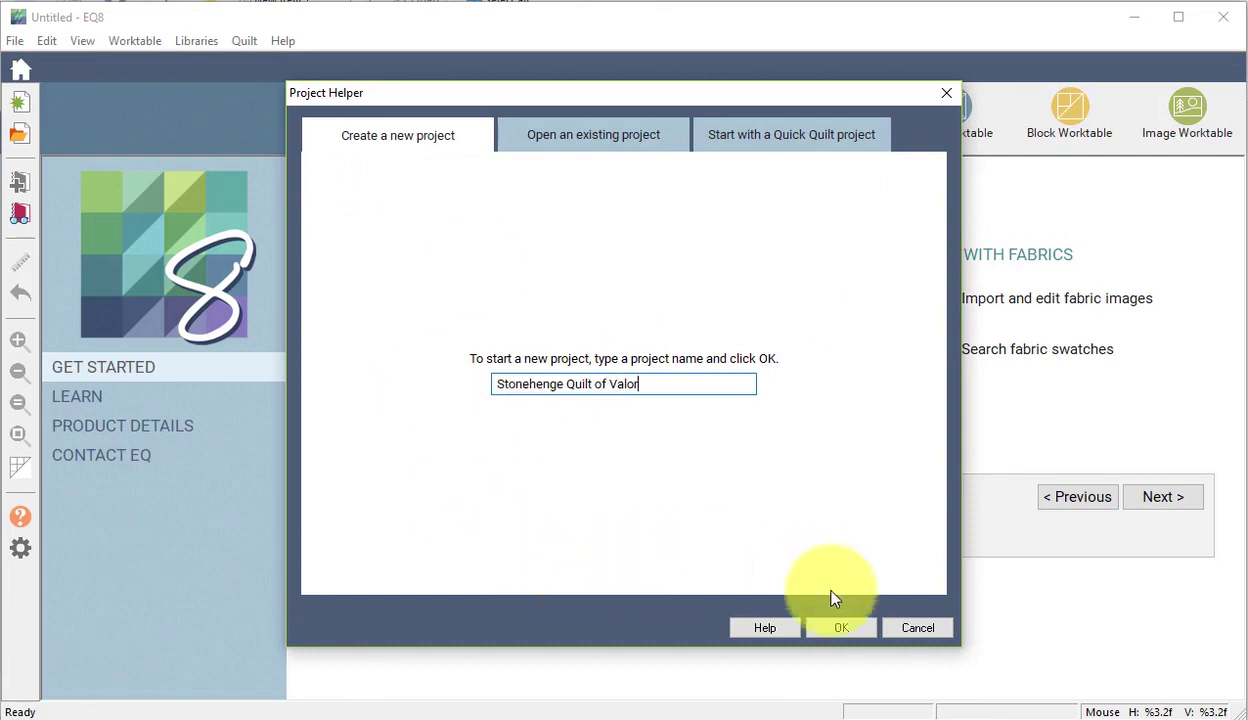
left_click(839, 628)
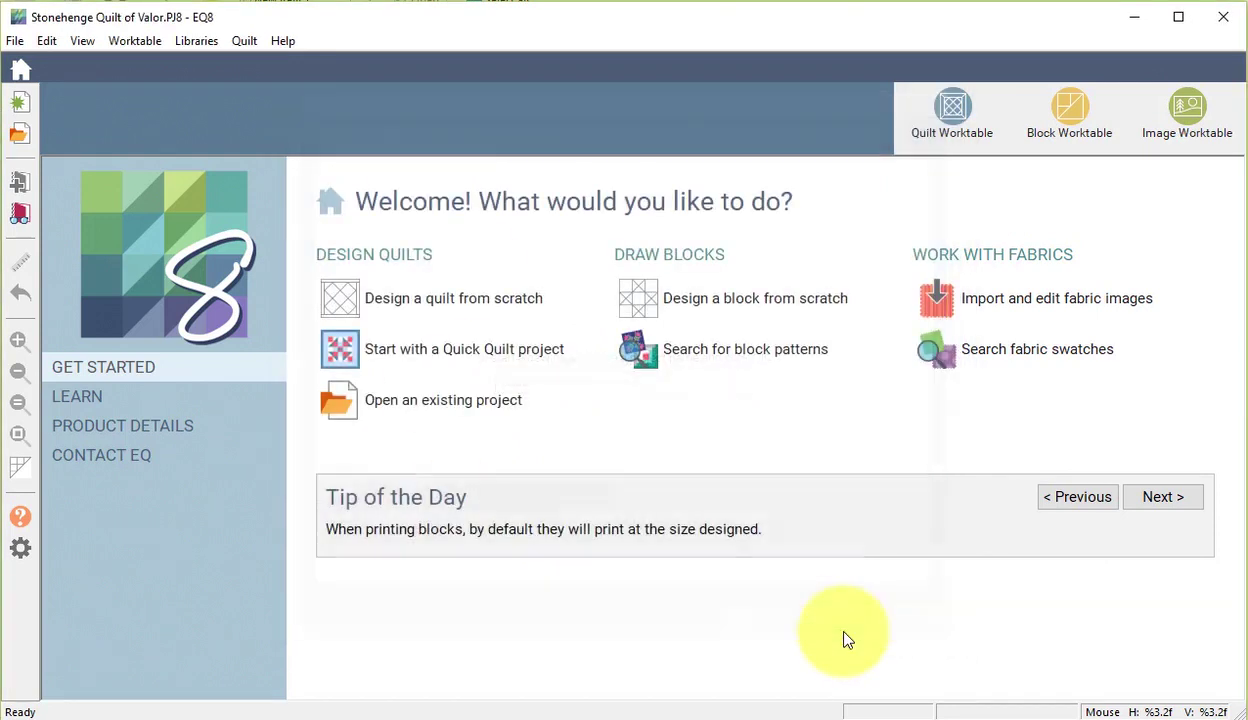
Step: Import the cream fabric 3937-192.jpg from the Stonehenge Quilt of Valor folder onto the Image Worktable
left_click(1088, 307)
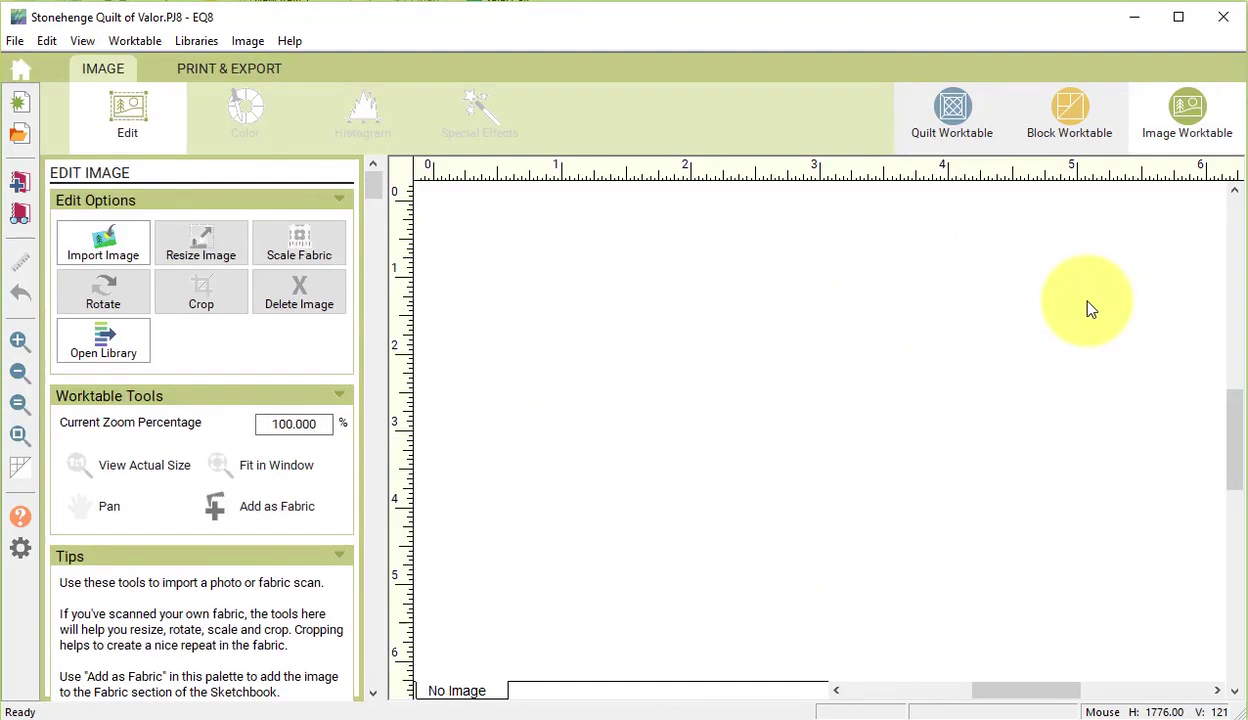
left_click(108, 248)
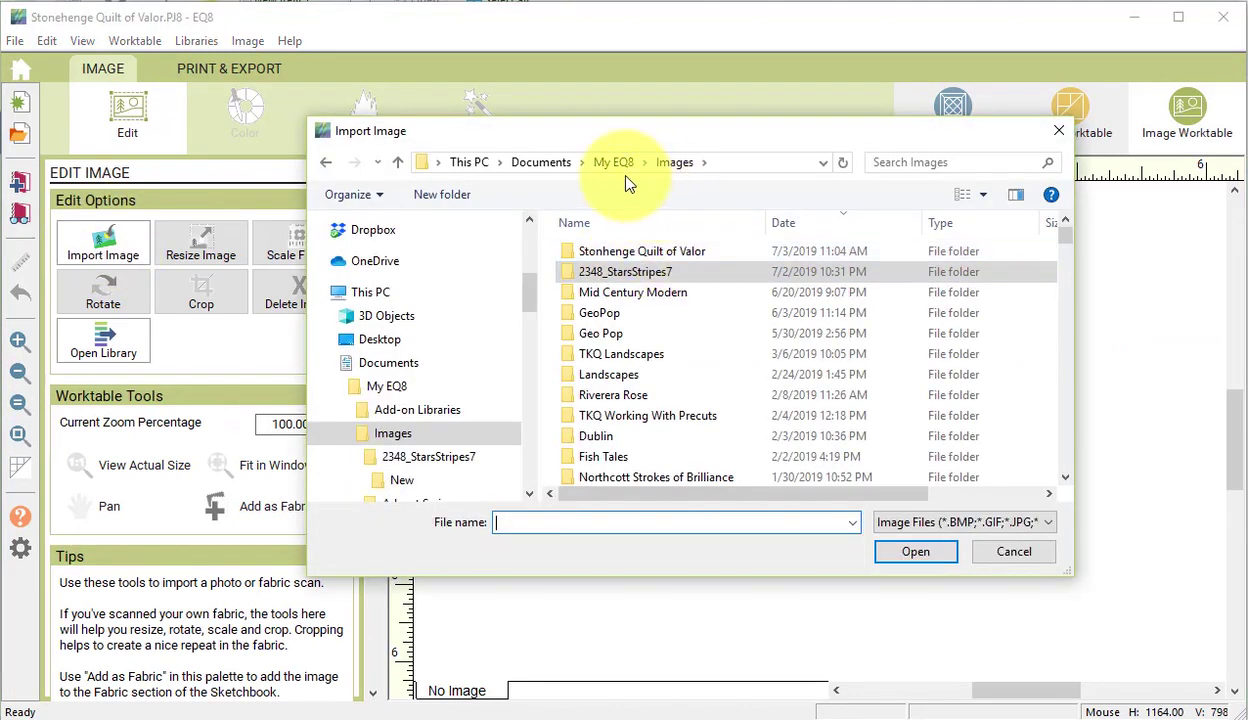
double_click(698, 257)
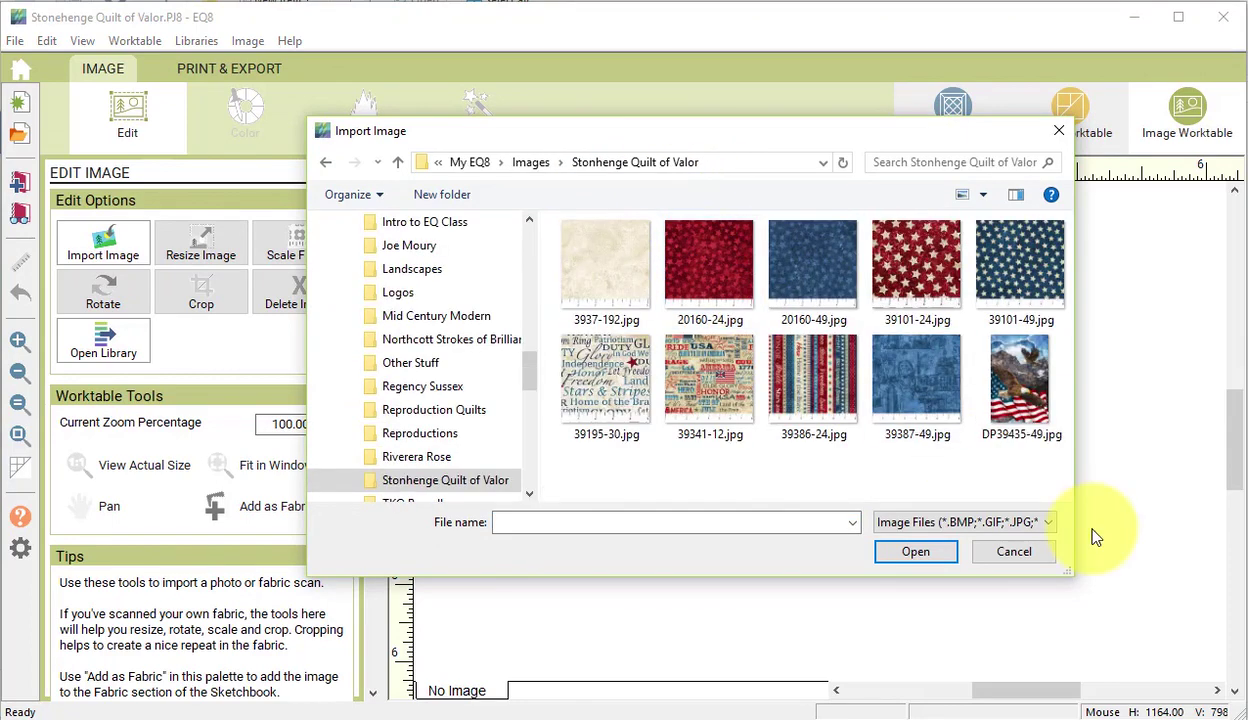
left_click(606, 269)
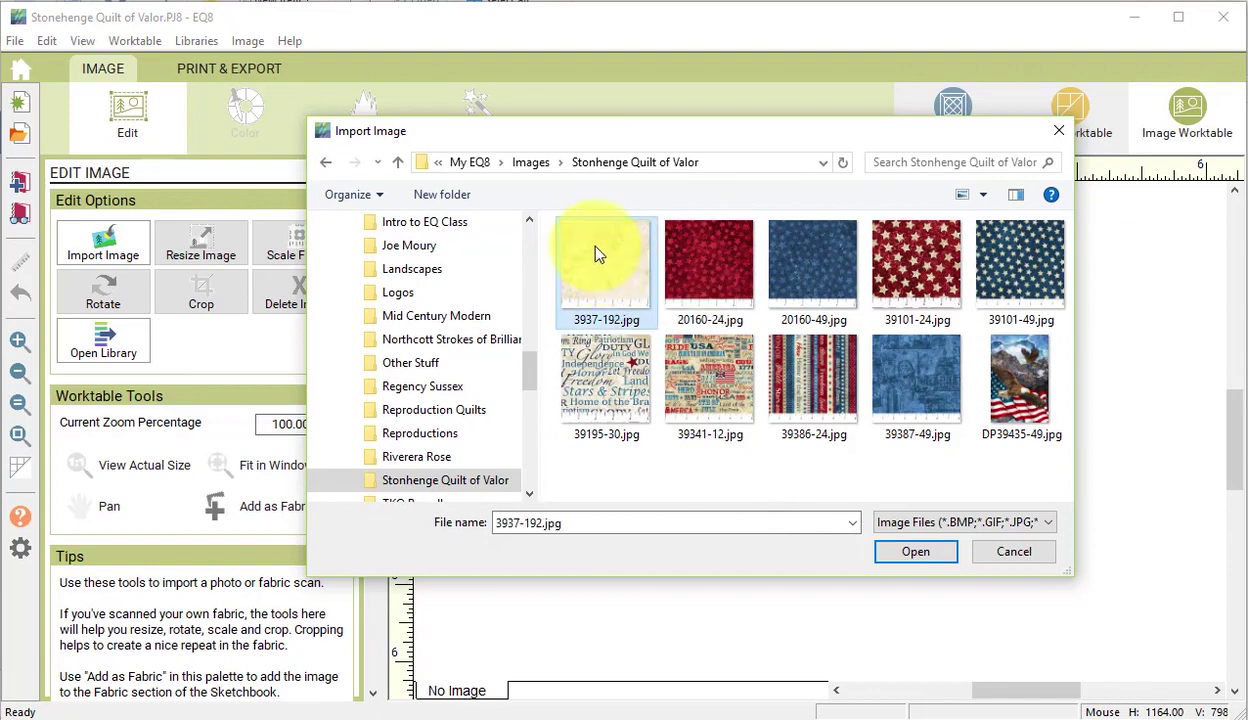
left_click(916, 551)
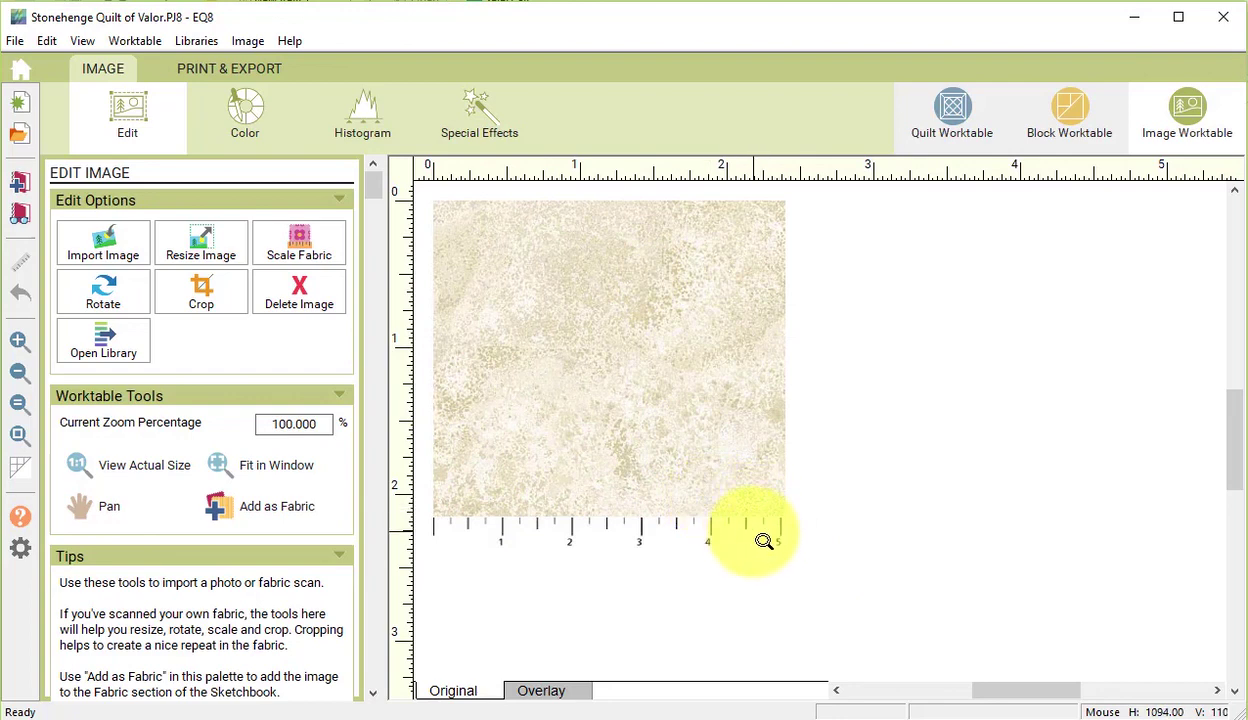
Step: Scale the cream fabric to real size and crop off its bottom ruler strip, leaving 4.999 x 4.392
left_click(303, 250)
double_click(190, 667)
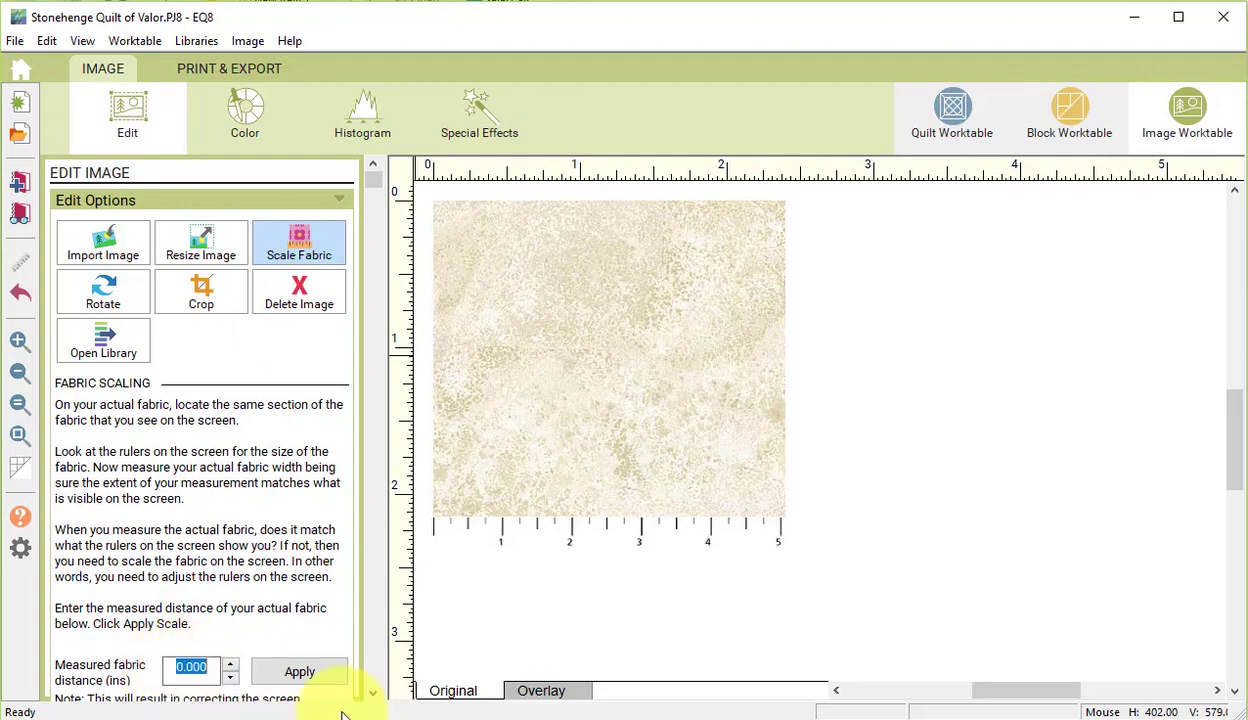
left_click(318, 675)
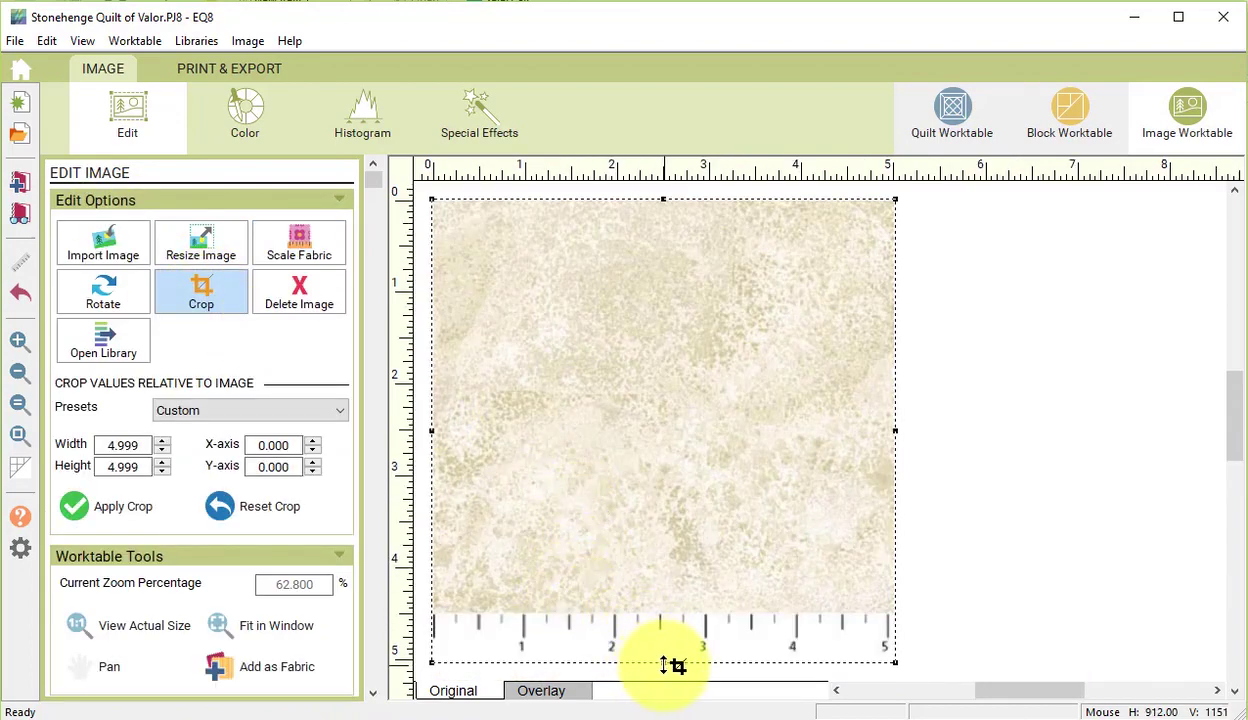
left_click_drag(660, 617, 663, 606)
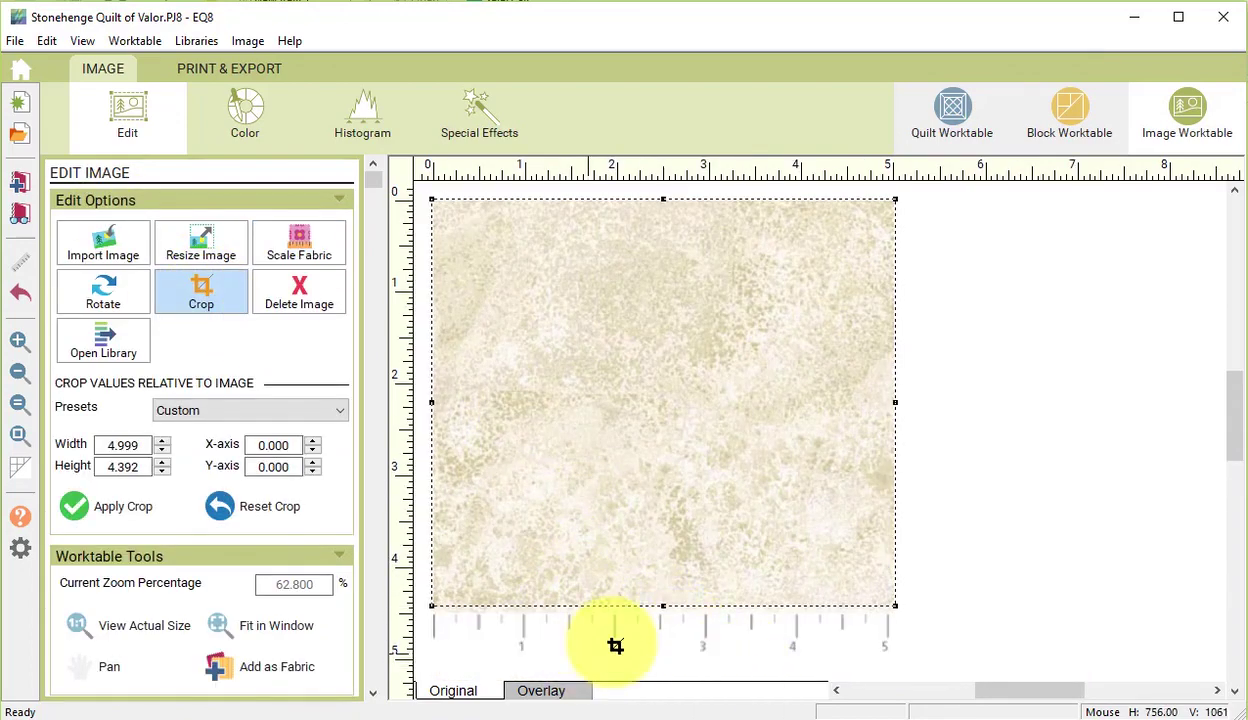
left_click(127, 516)
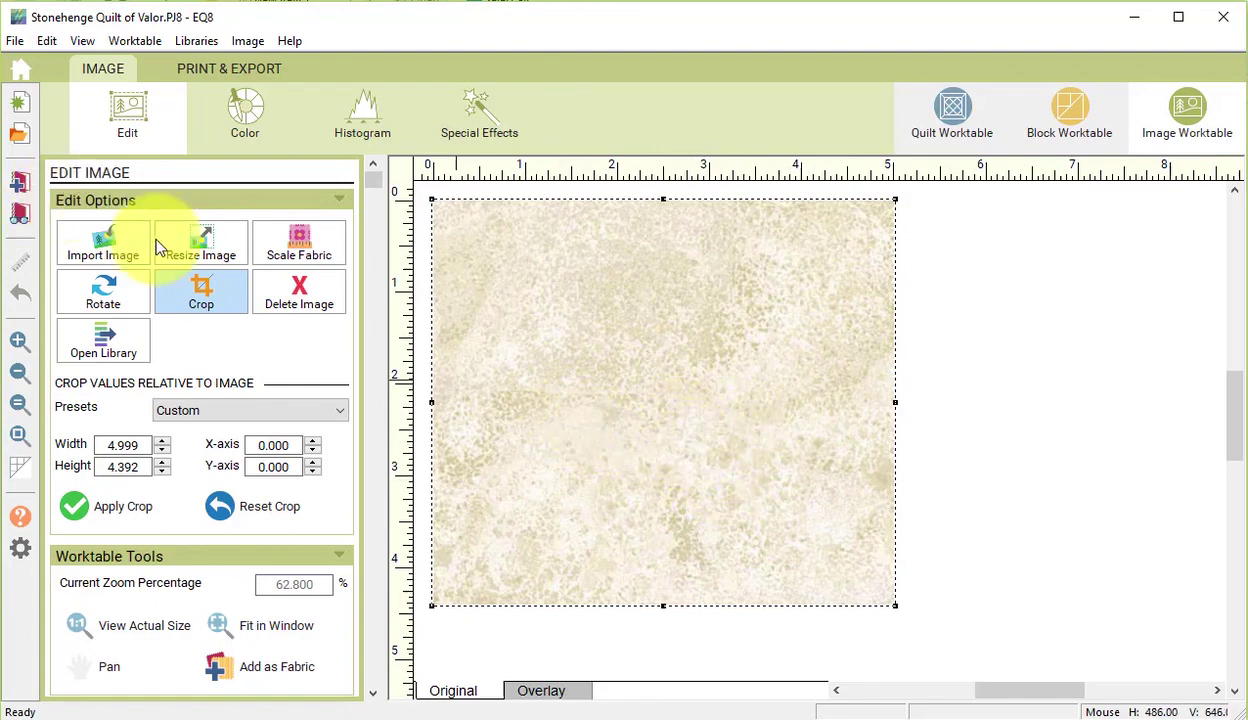
Step: Import the eagle-and-flag panel DP39435-49.jpg onto the Image Worktable
left_click(103, 245)
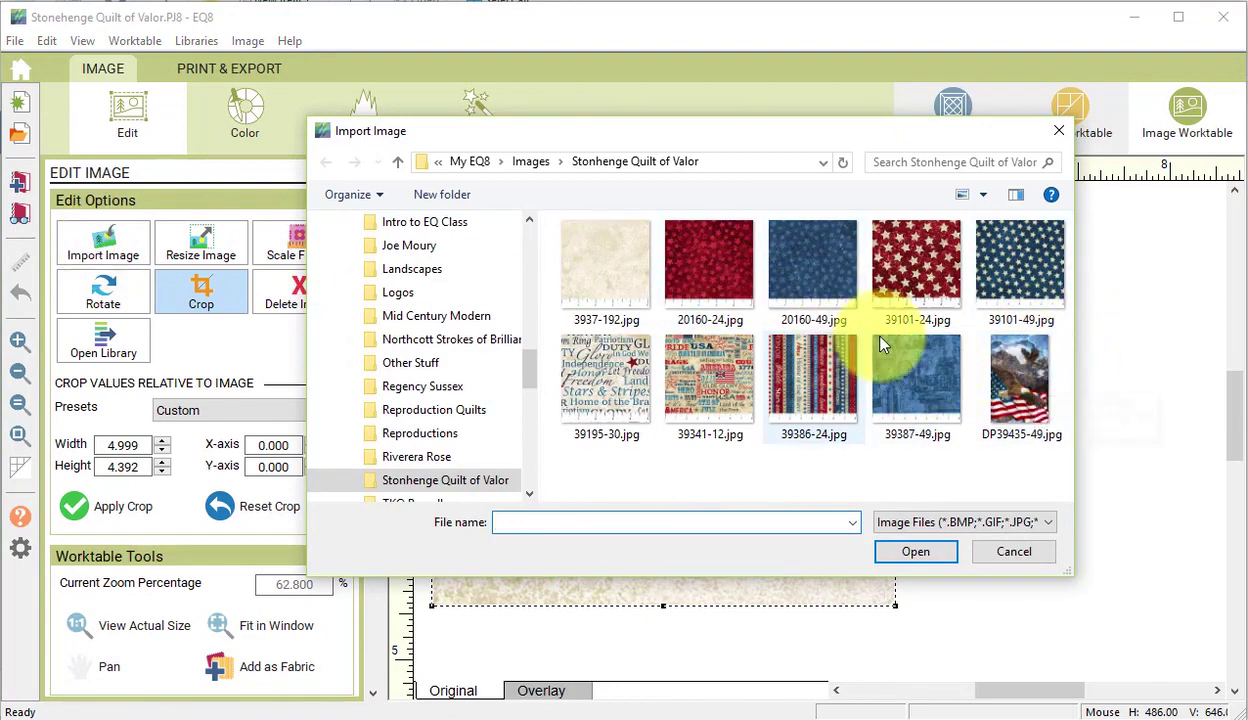
left_click(1035, 400)
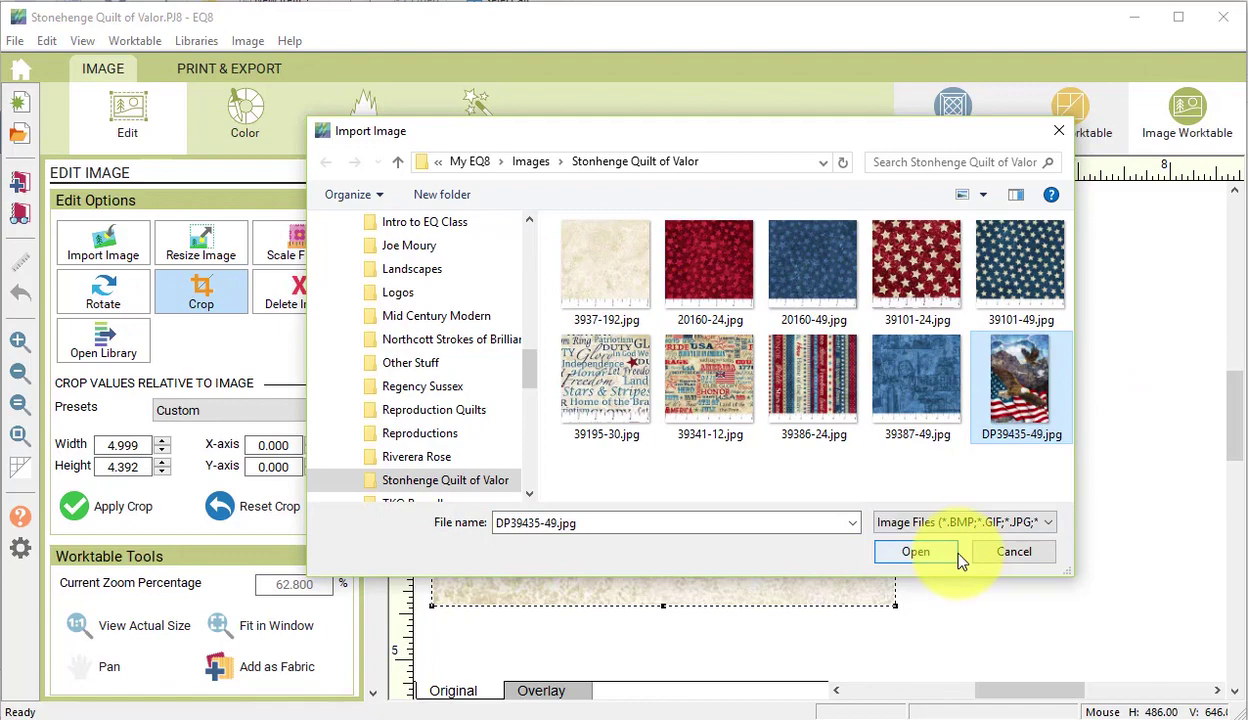
left_click(915, 551)
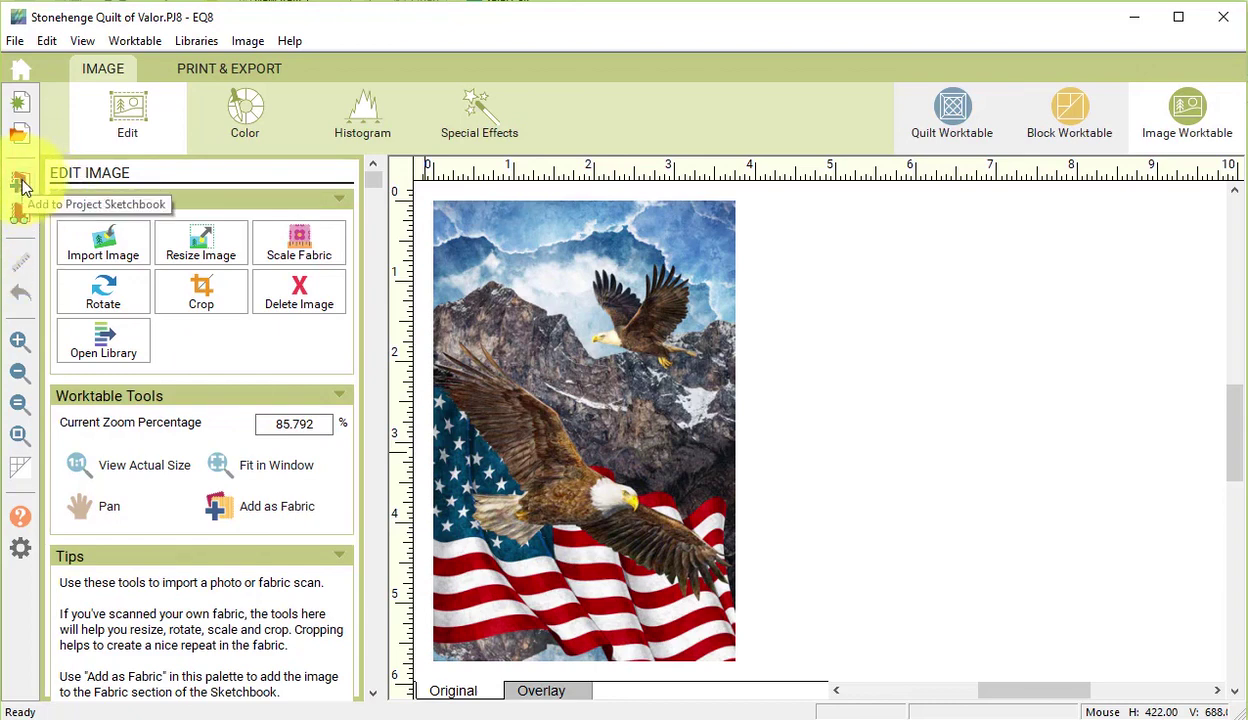
Step: Import the red star fabric 20160-24.jpg and crop away its bottom ruler strip
left_click(103, 245)
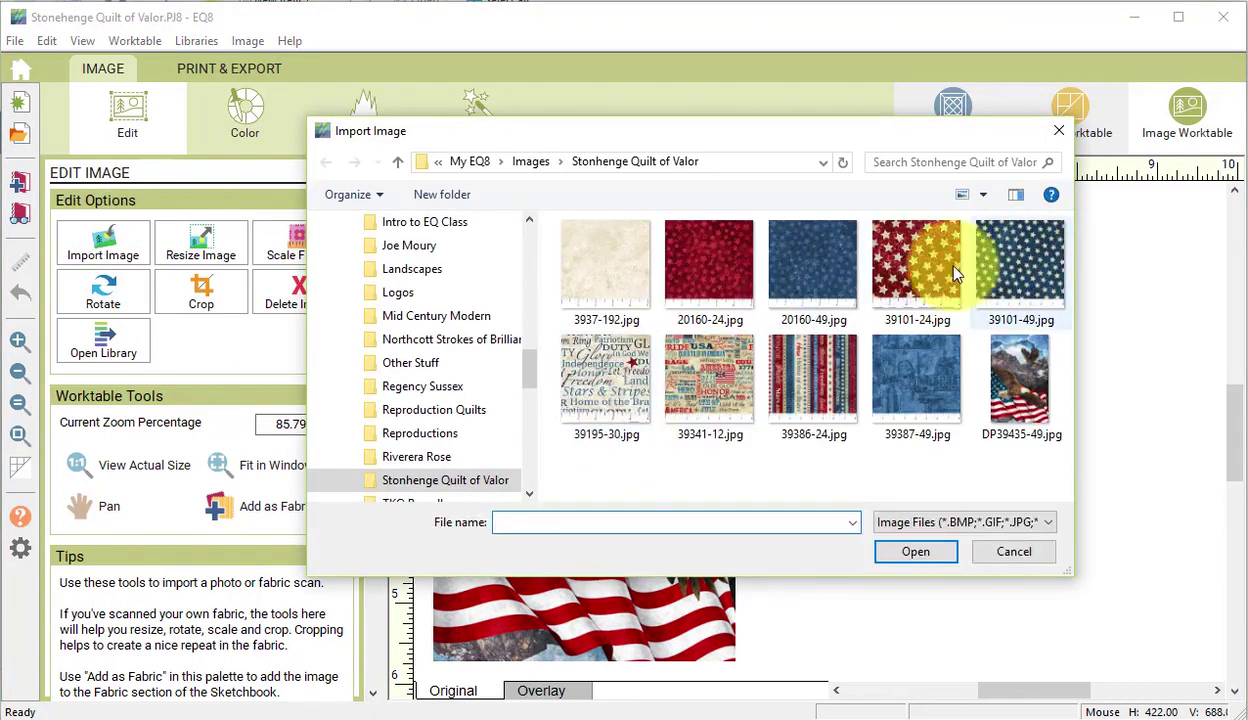
left_click(685, 260)
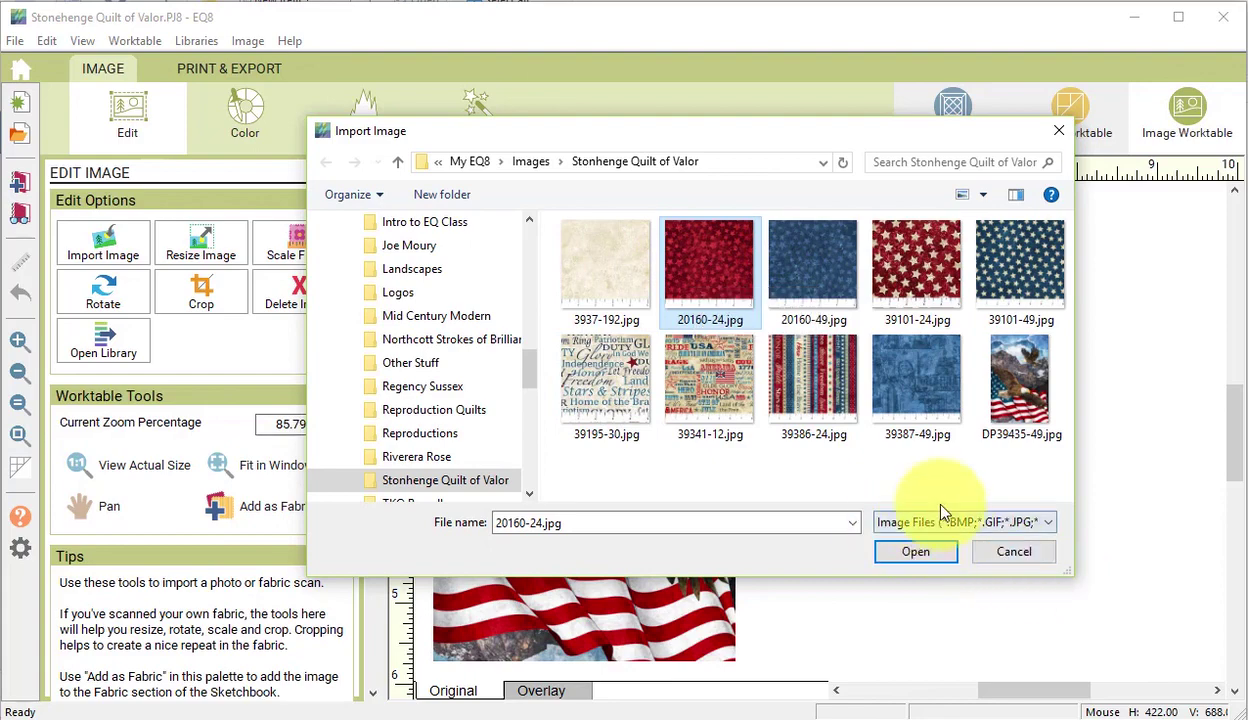
left_click(916, 552)
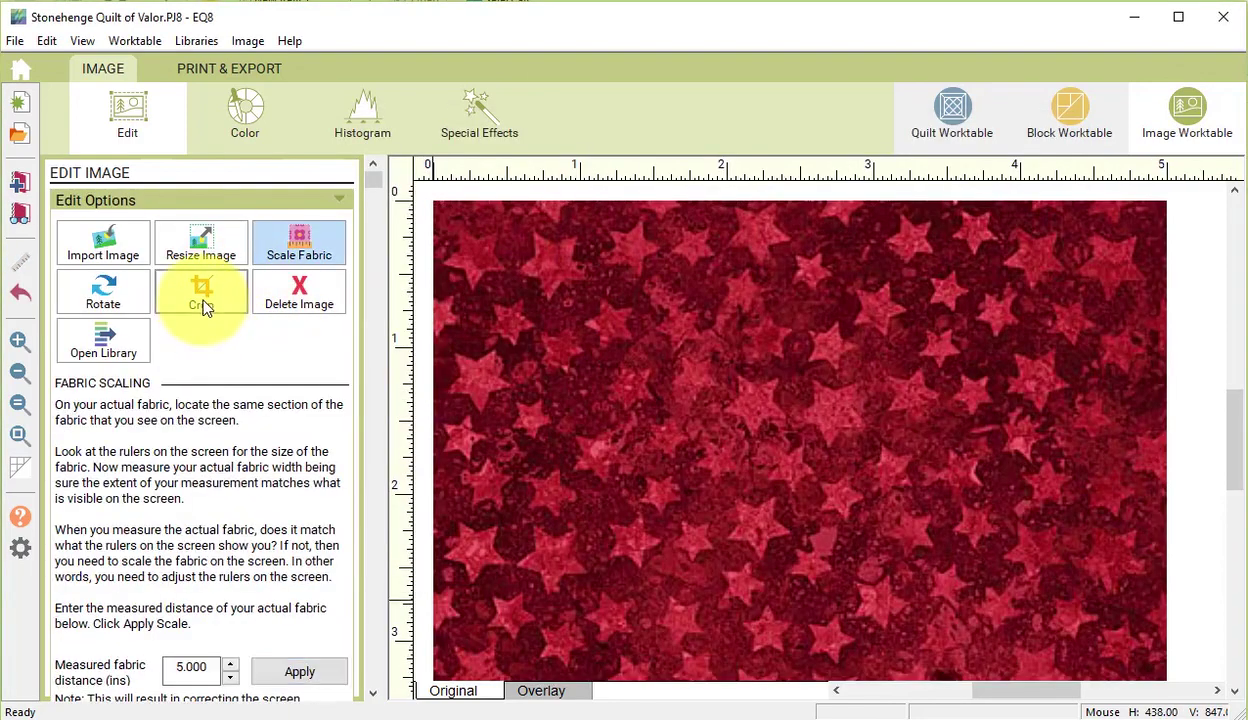
left_click(201, 290)
left_click_drag(680, 662, 677, 609)
left_click(74, 508)
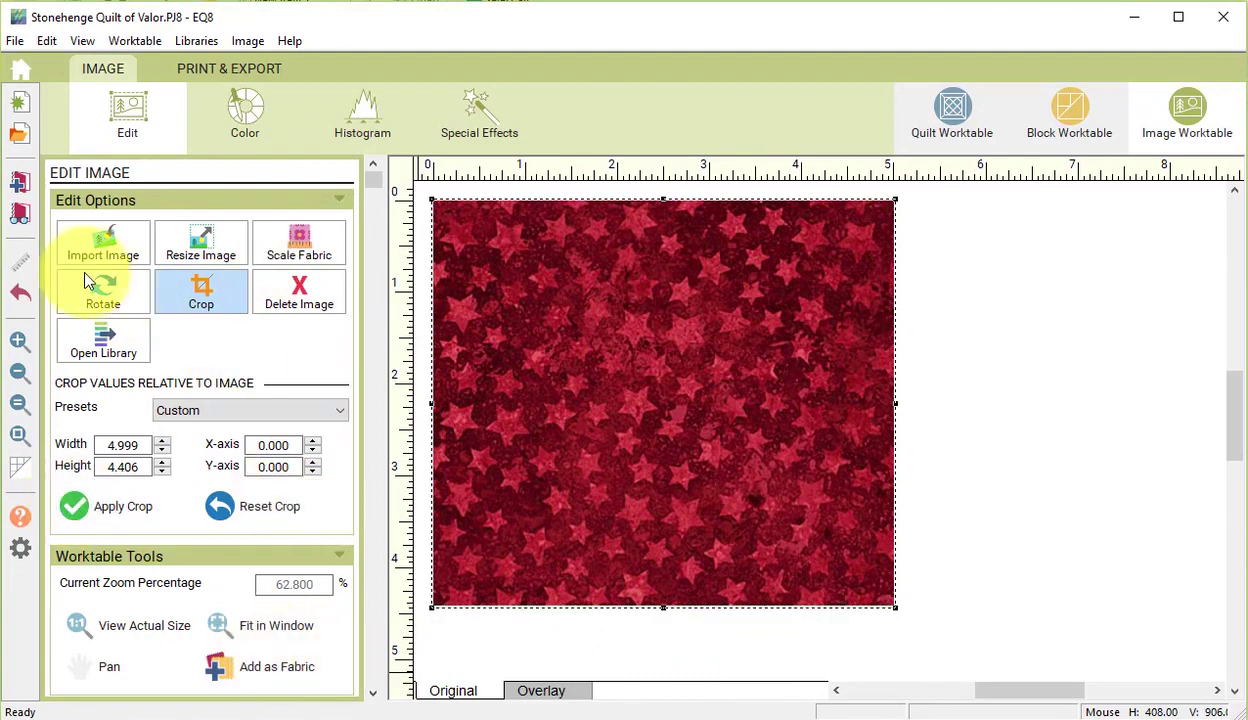
Step: Import the blue landmark-print fabric onto the Image Worktable
left_click(270, 666)
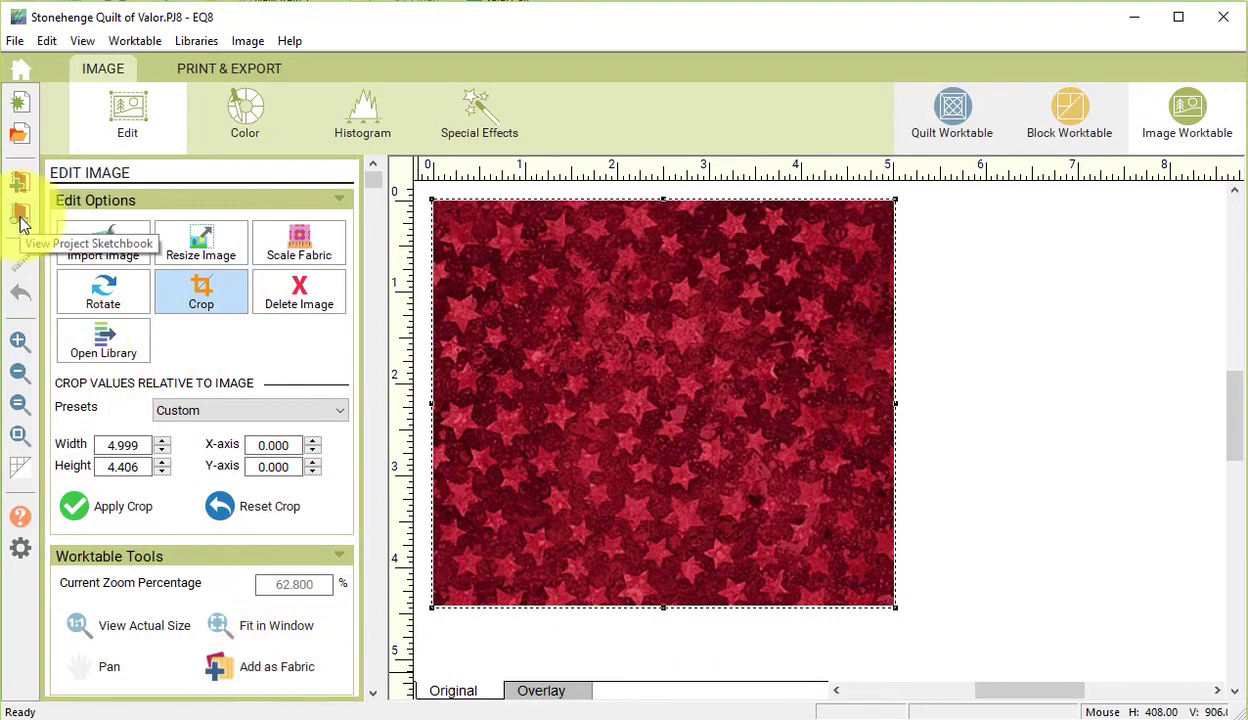
left_click(103, 235)
left_click(818, 280)
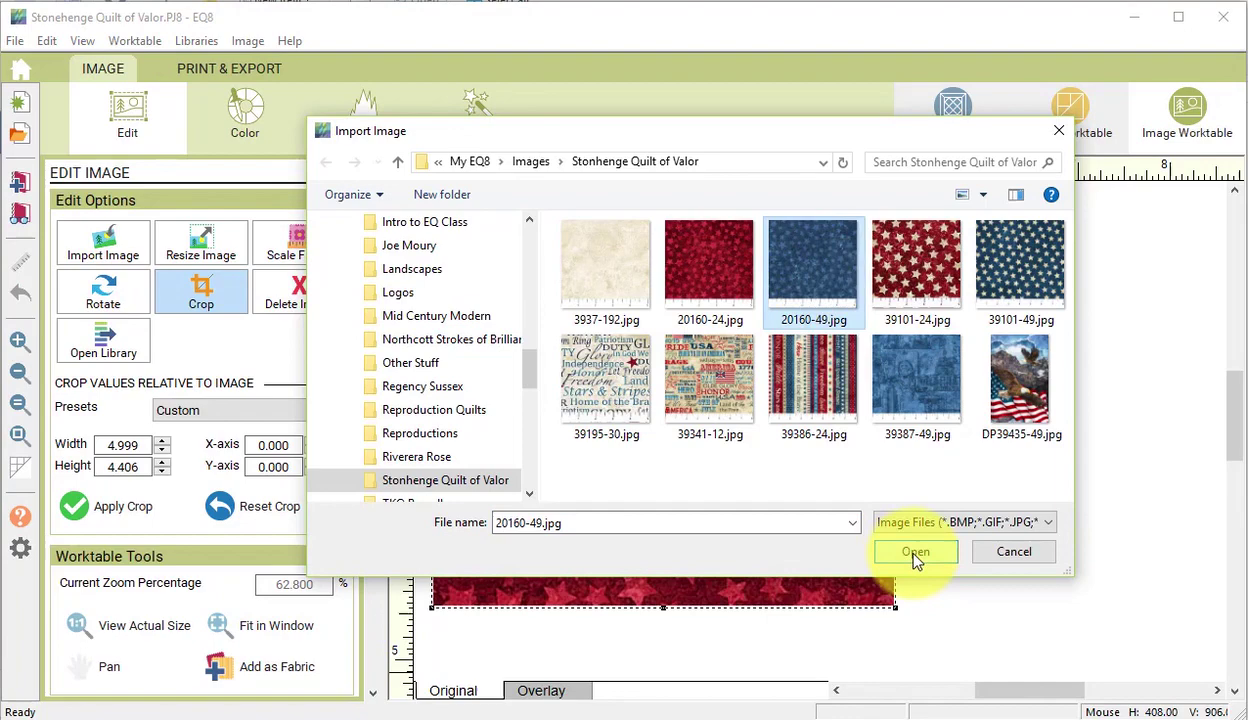
left_click(915, 551)
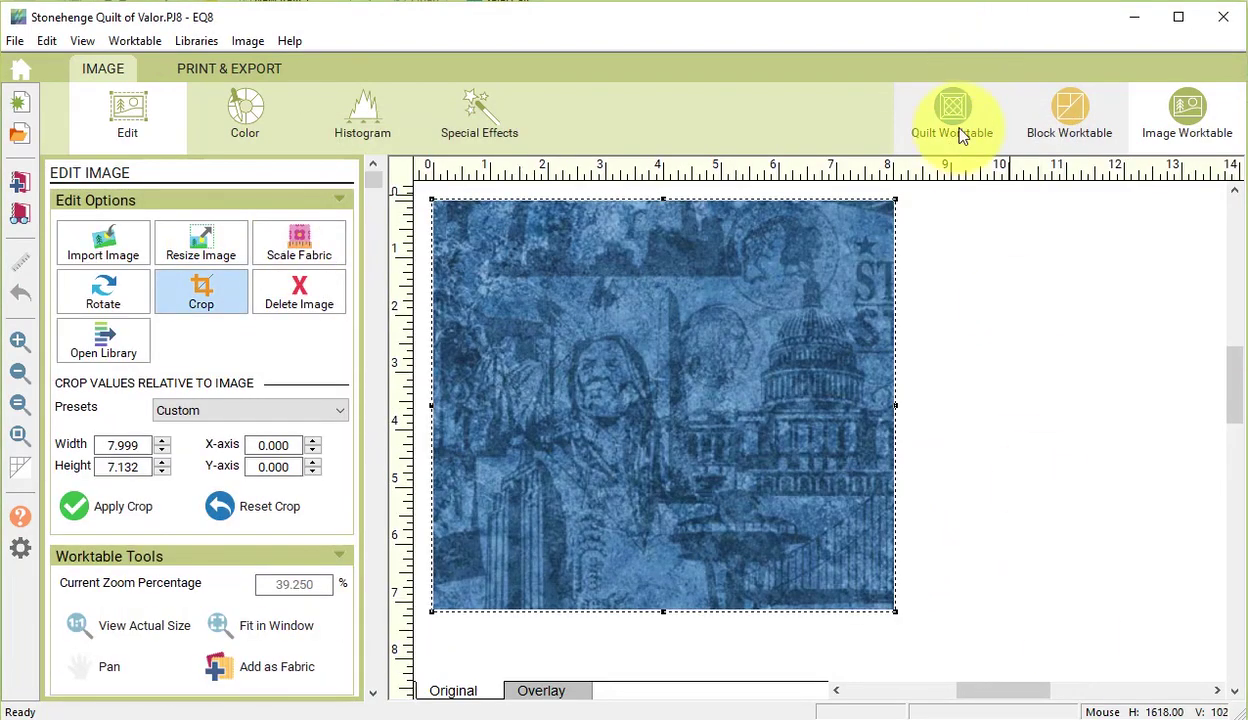
Step: Begin a new quilt from scratch using the Horizontal layout
left_click(20, 70)
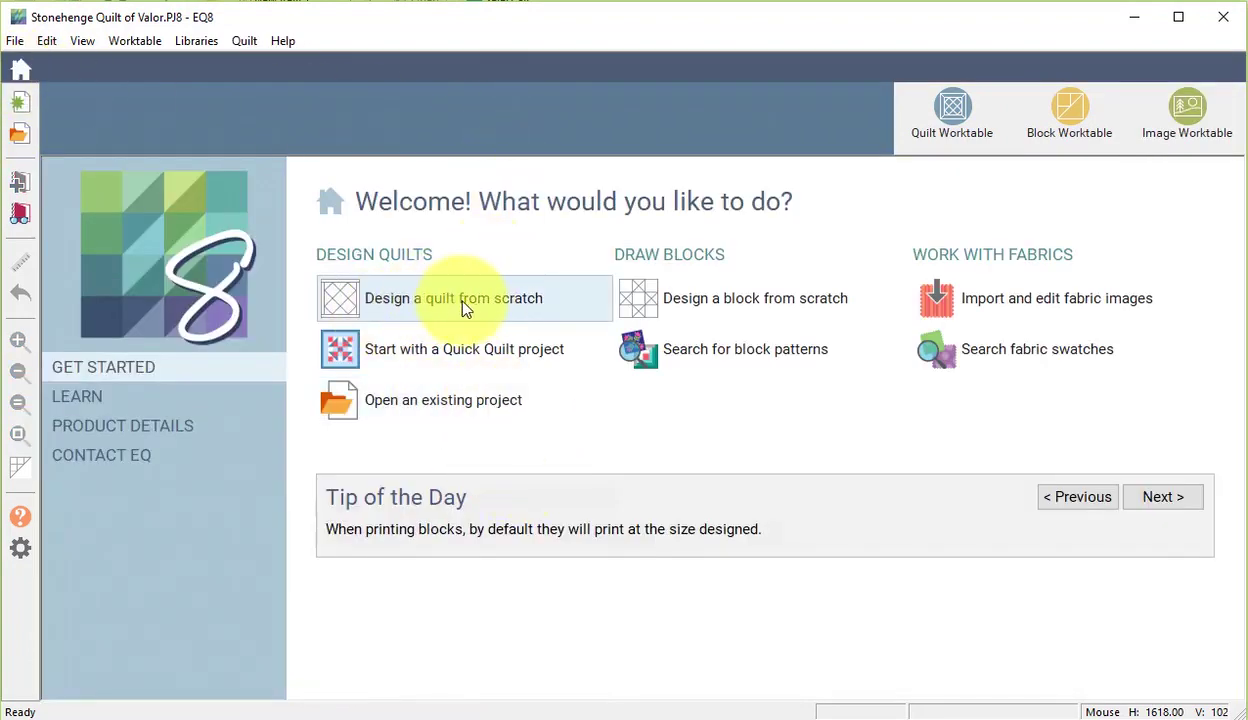
left_click(460, 304)
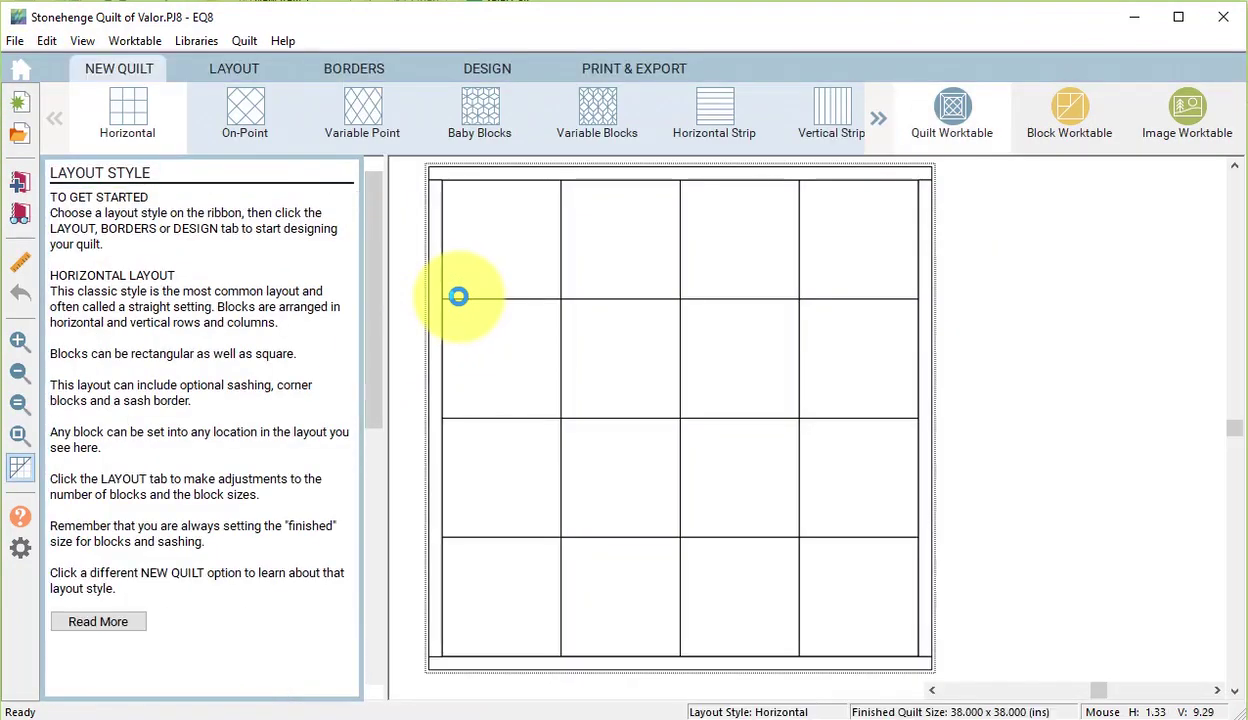
left_click(120, 108)
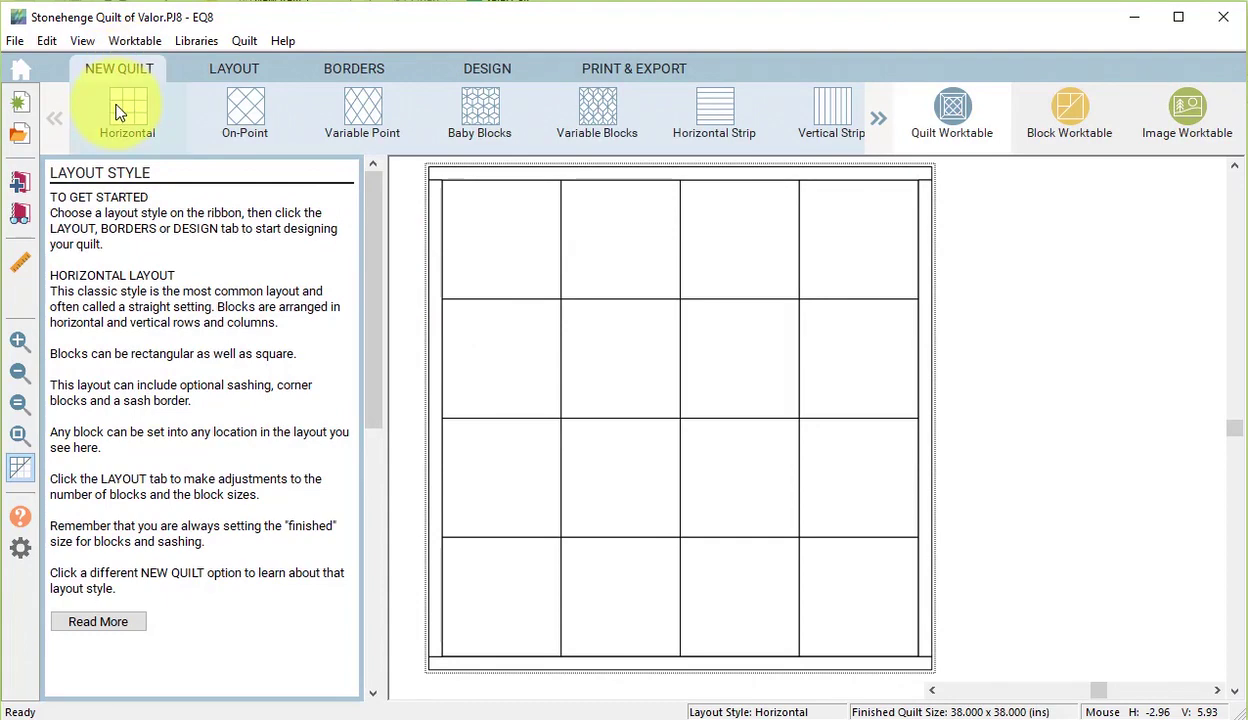
Step: Set the layout to 1 block across and down, 23.5 wide by 43 high
left_click(232, 66)
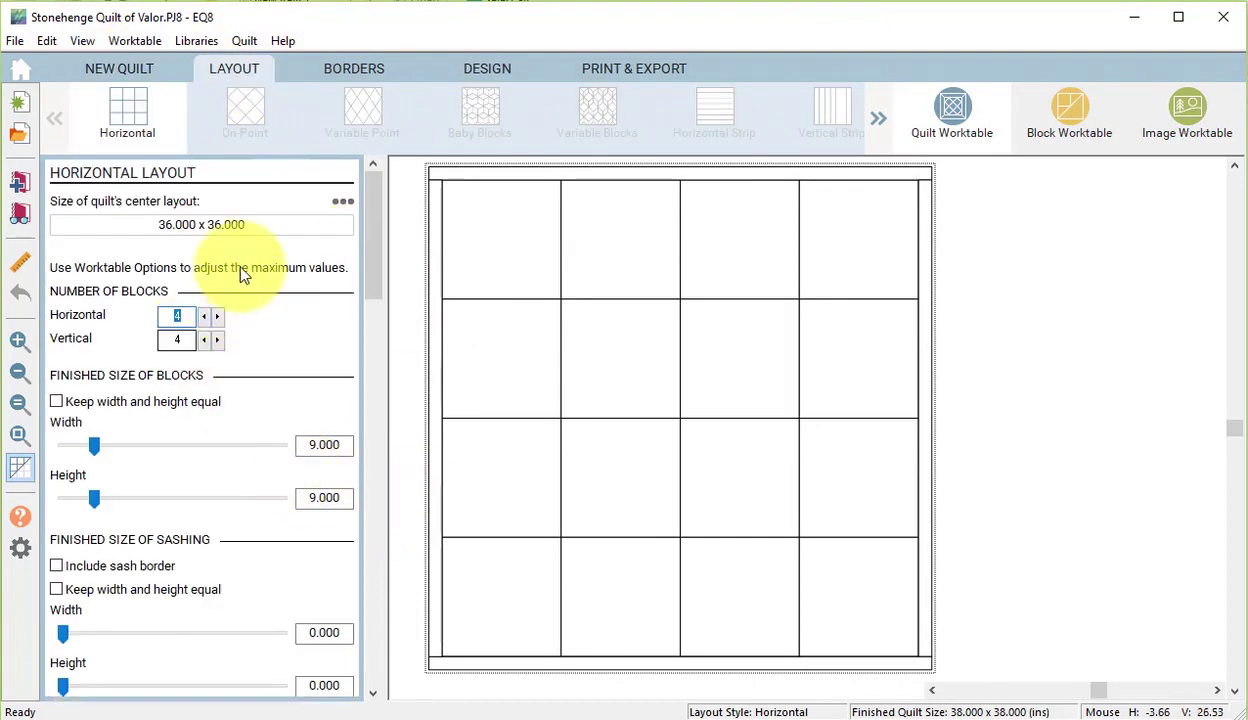
left_click(204, 318)
left_click(204, 318)
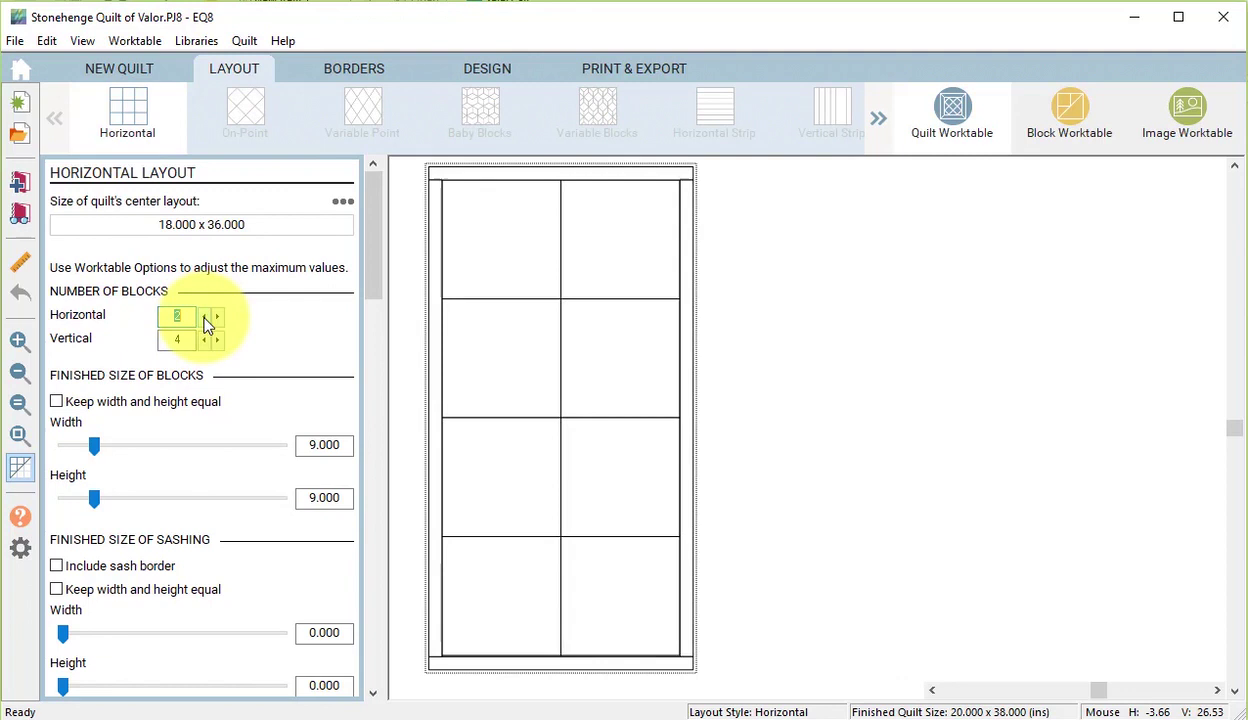
left_click(204, 318)
left_click(204, 341)
left_click(204, 341)
left_click(204, 341)
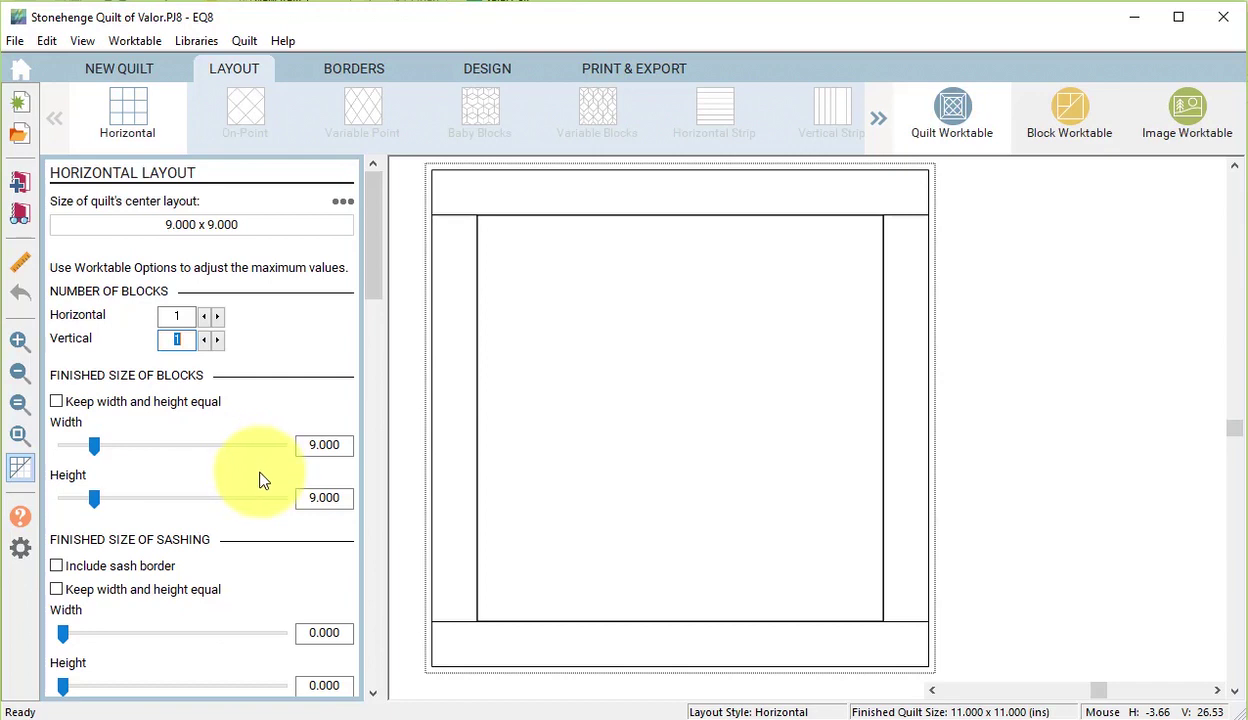
left_click_drag(310, 445, 391, 450)
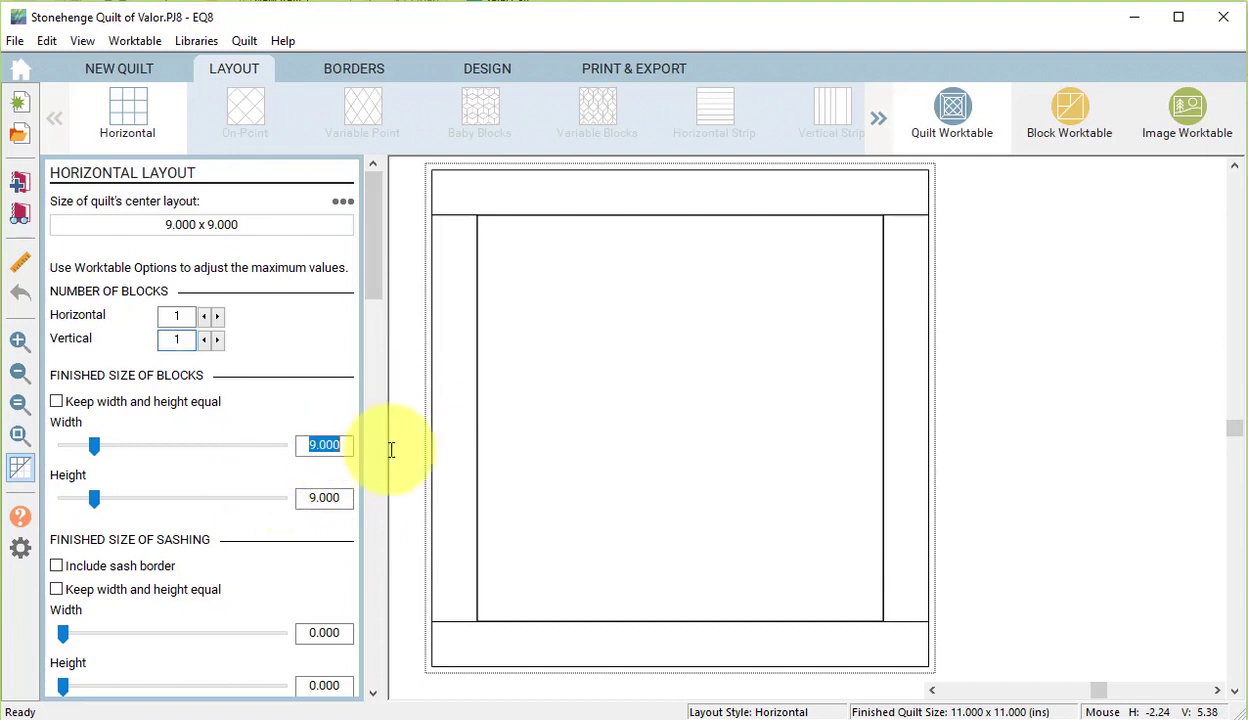
type("23.")
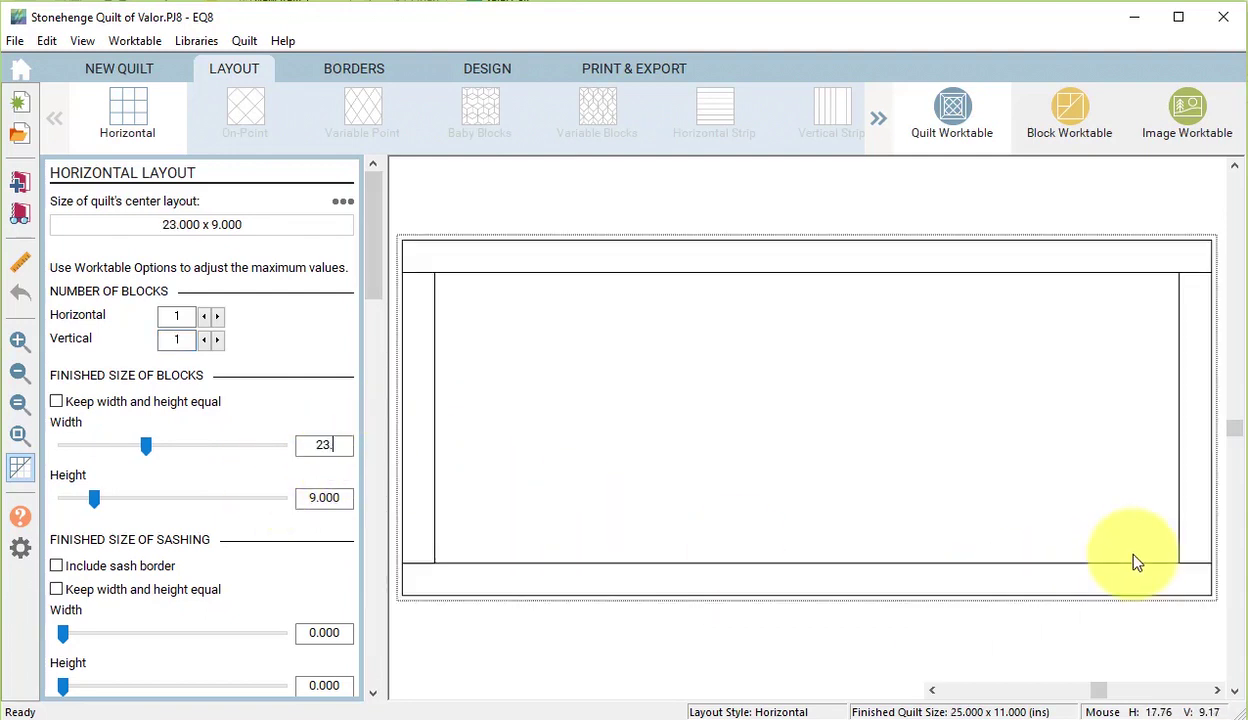
type("5")
key("Tab")
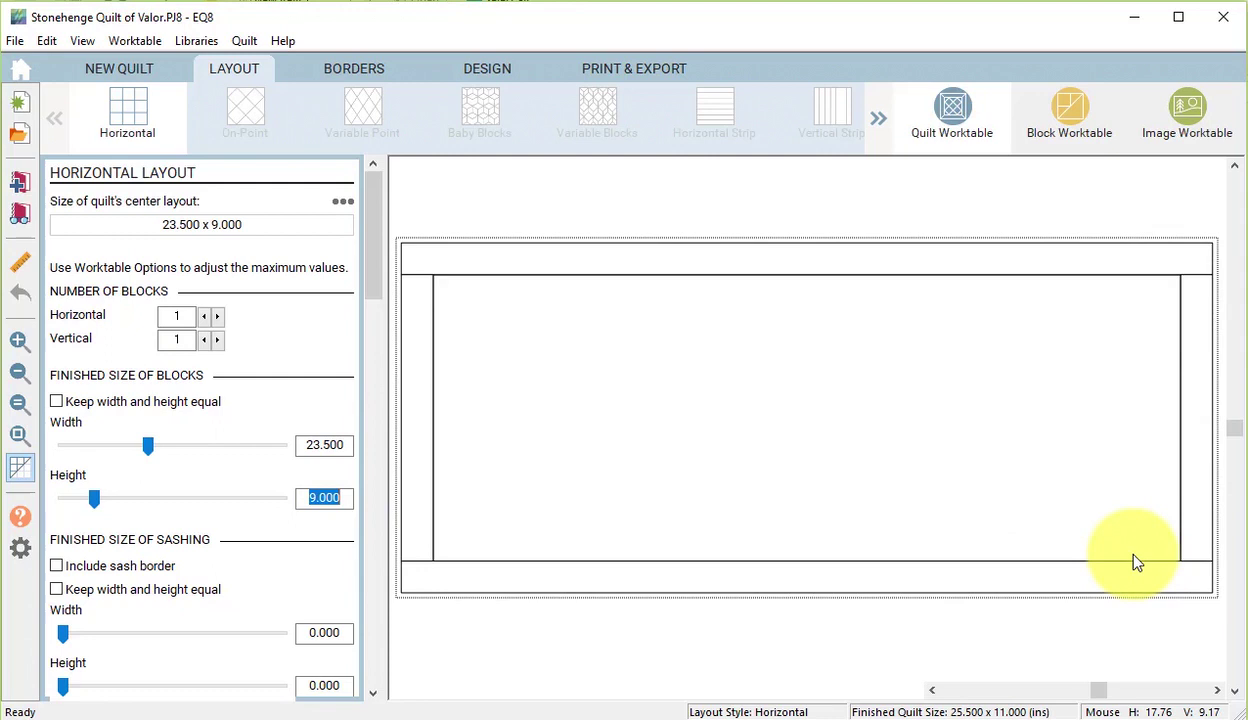
type("43")
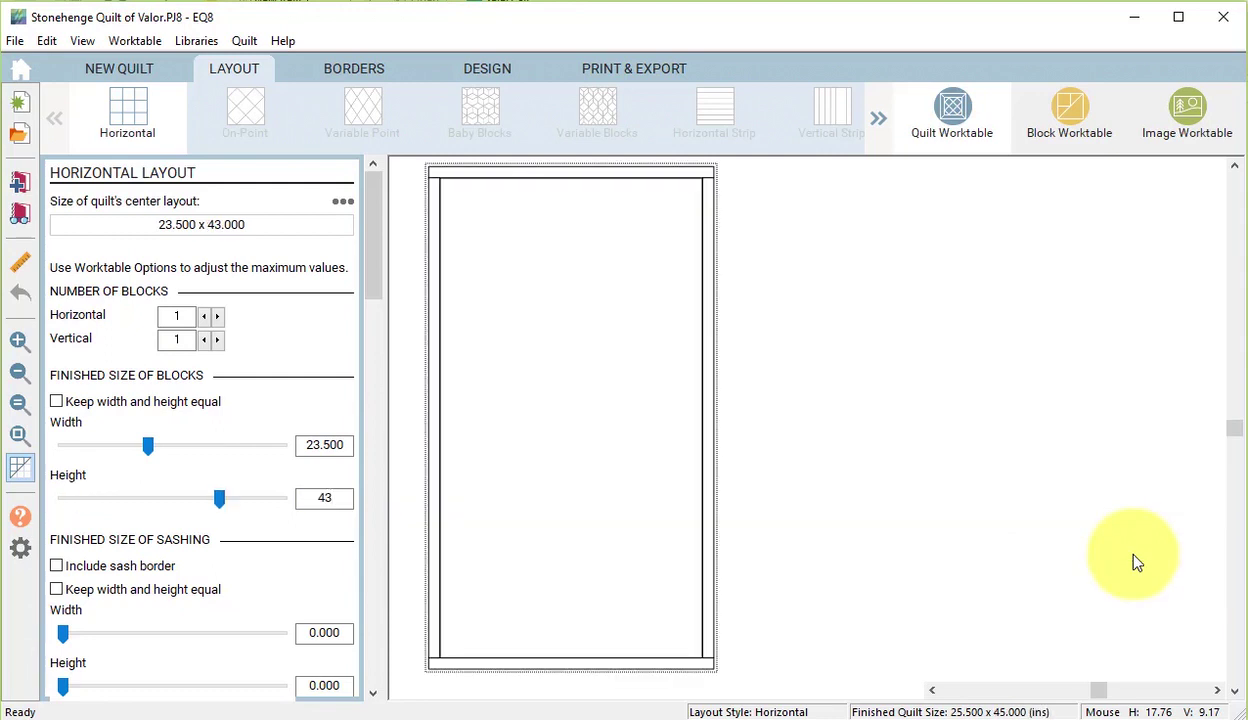
Step: Set the first border to 8 inches with square corner blocks
left_click(355, 68)
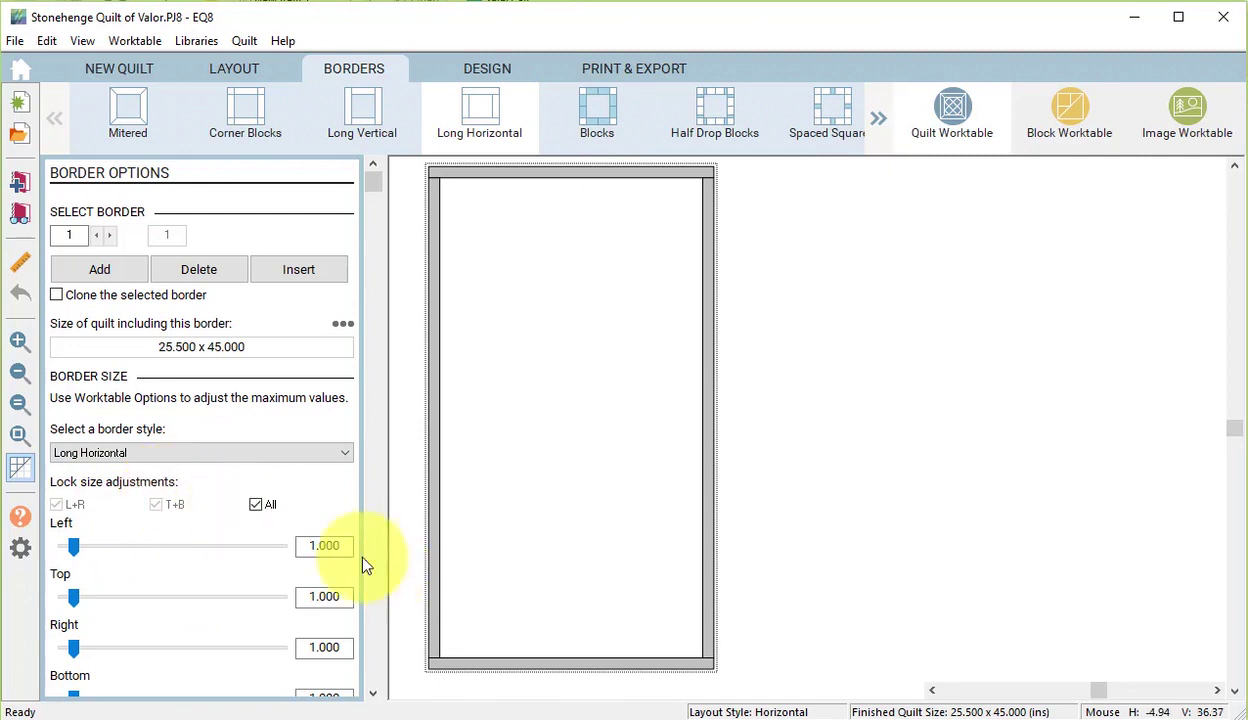
left_click(318, 545)
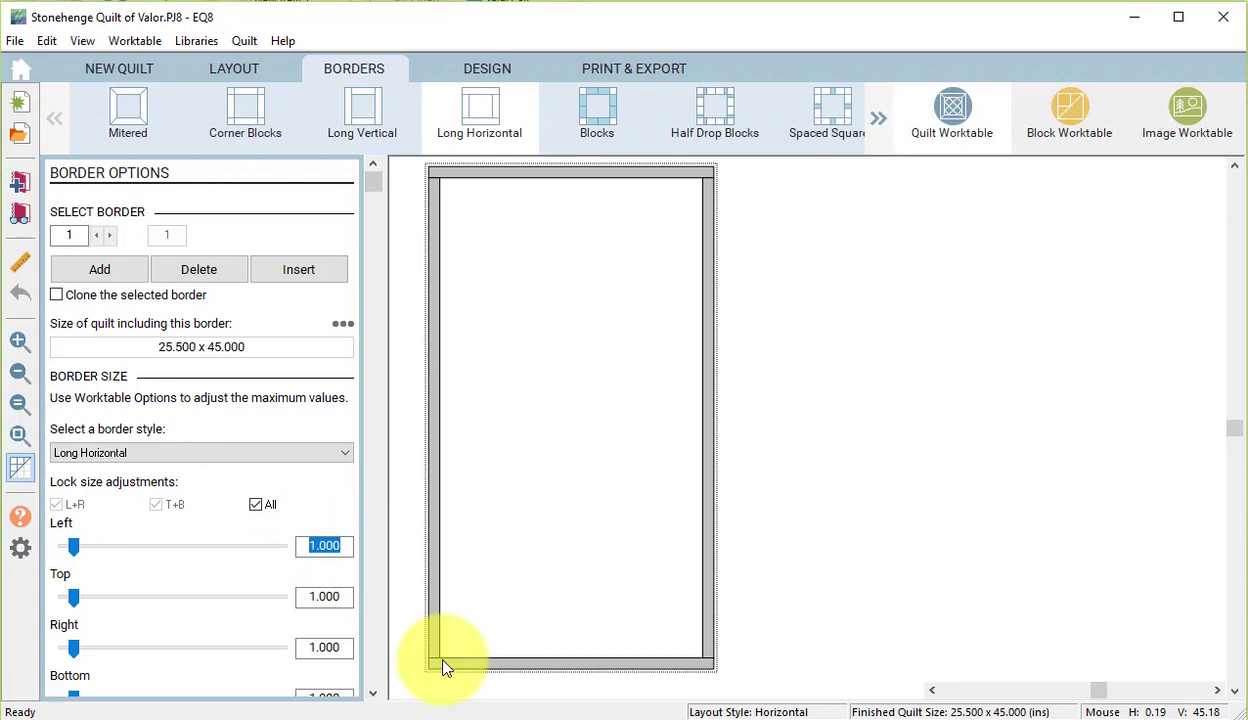
type("8")
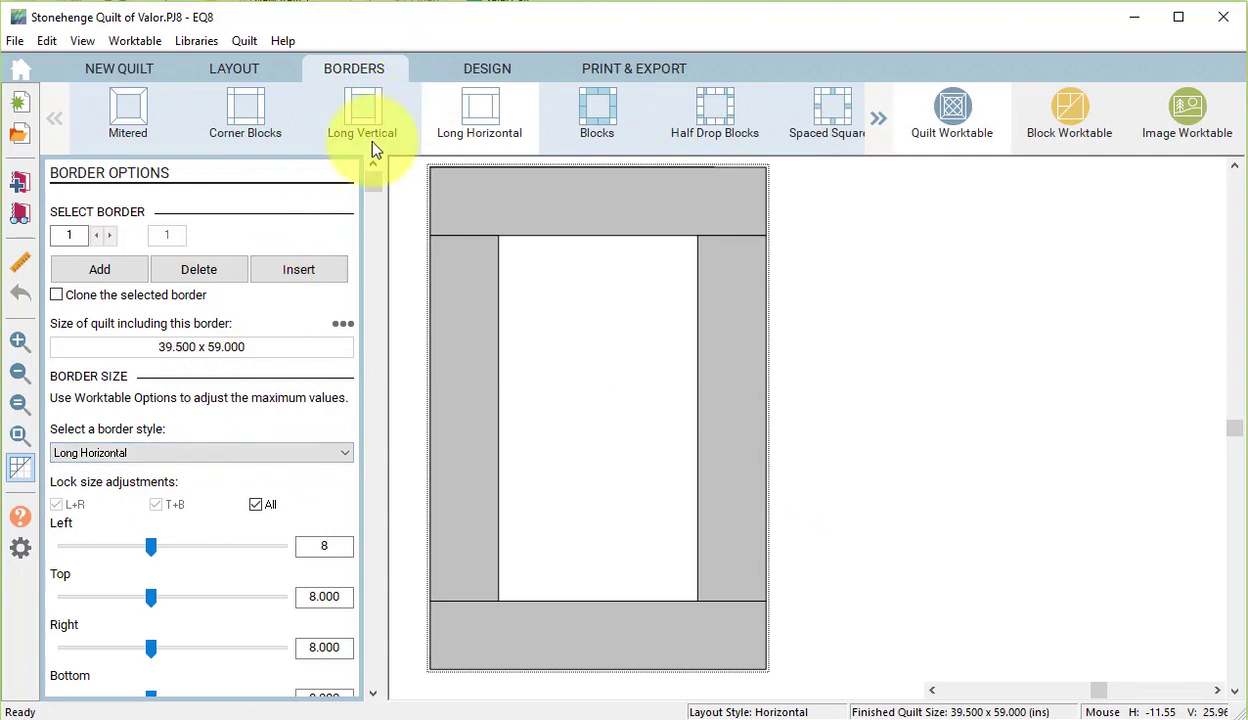
left_click(253, 130)
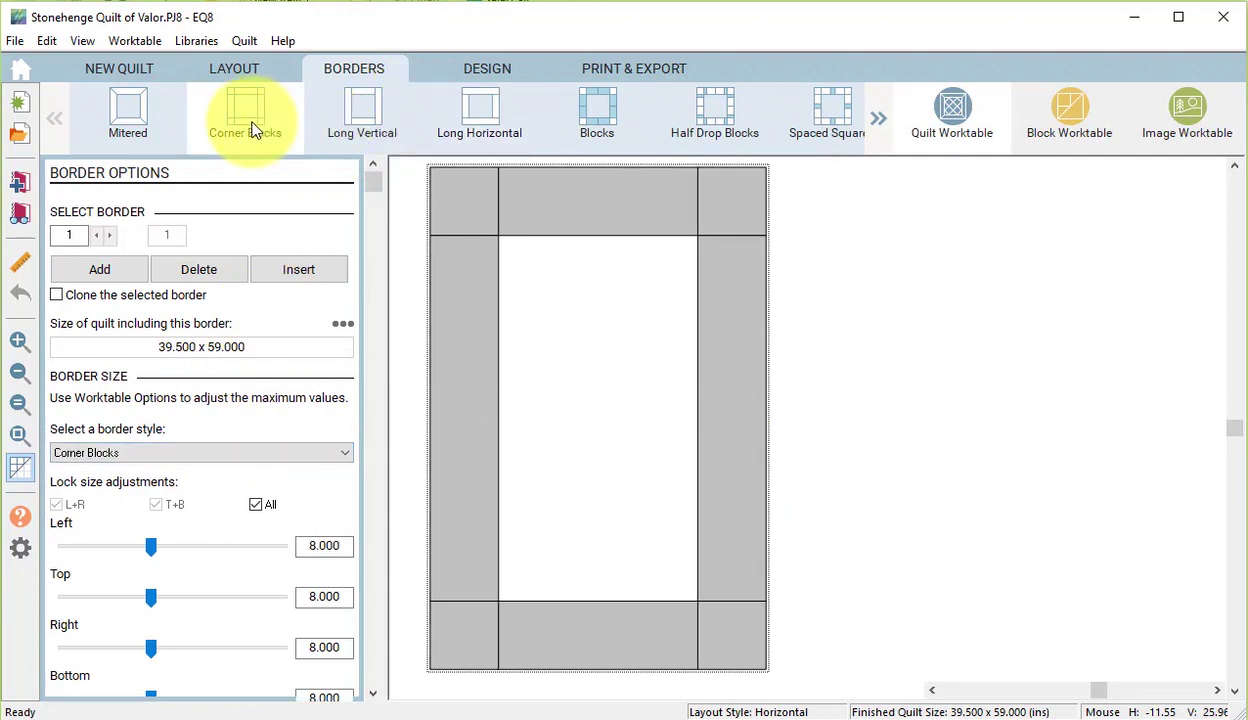
Step: Add a 4-inch second border and a 3-inch third border
left_click(100, 270)
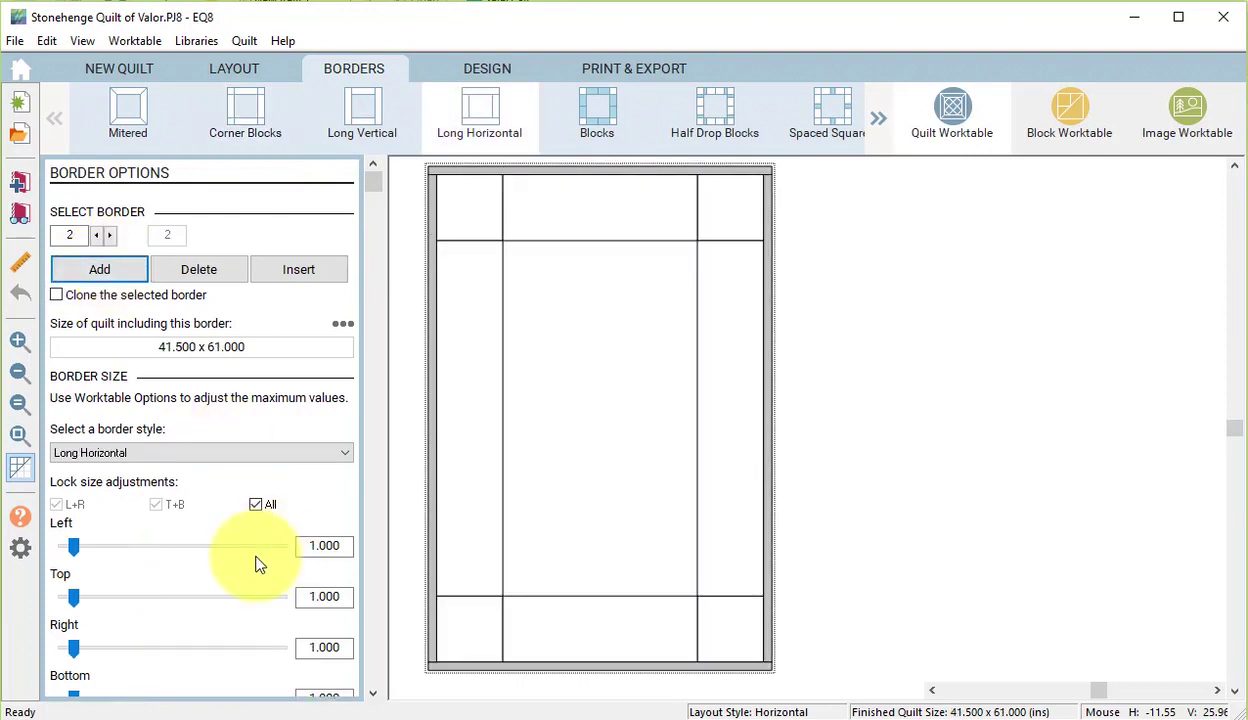
double_click(327, 546)
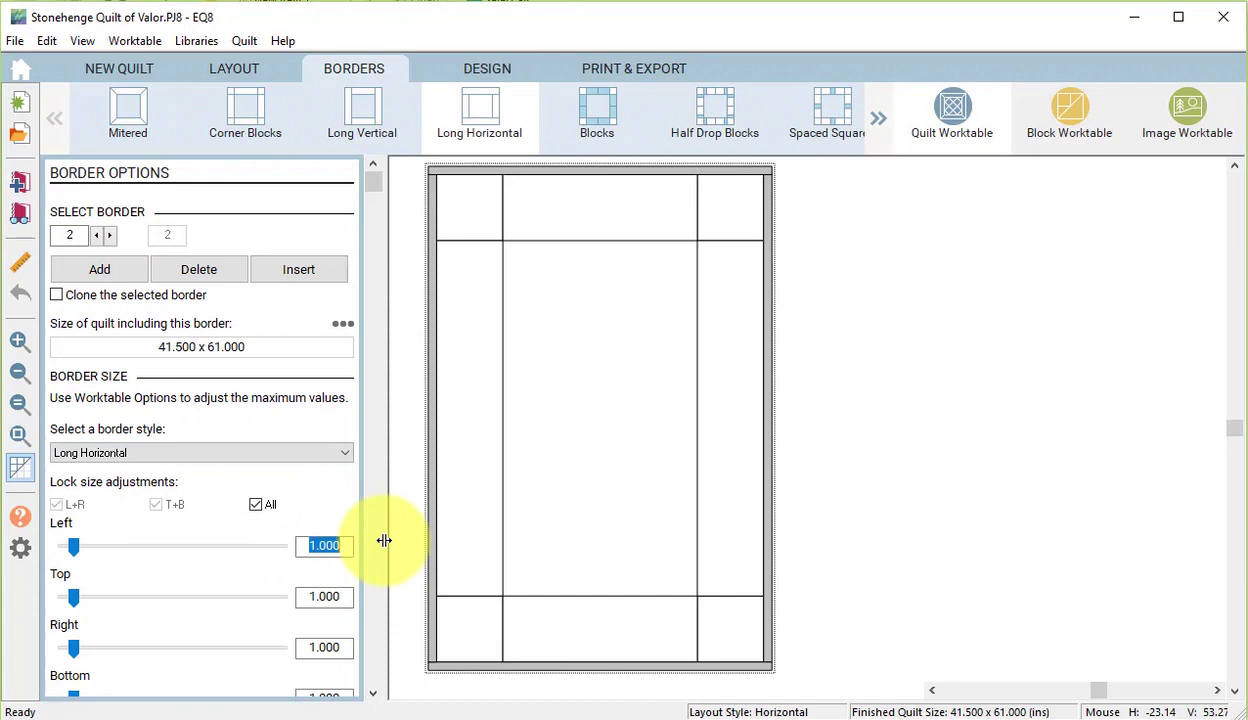
type("4")
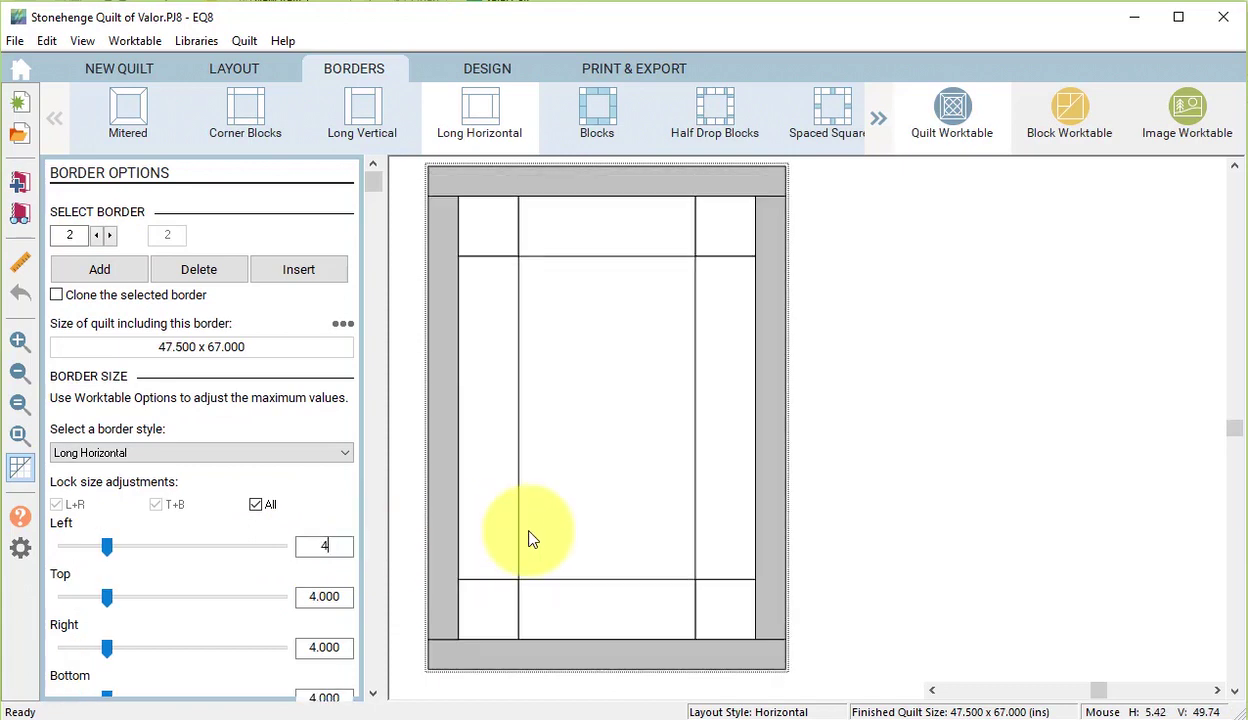
left_click(96, 280)
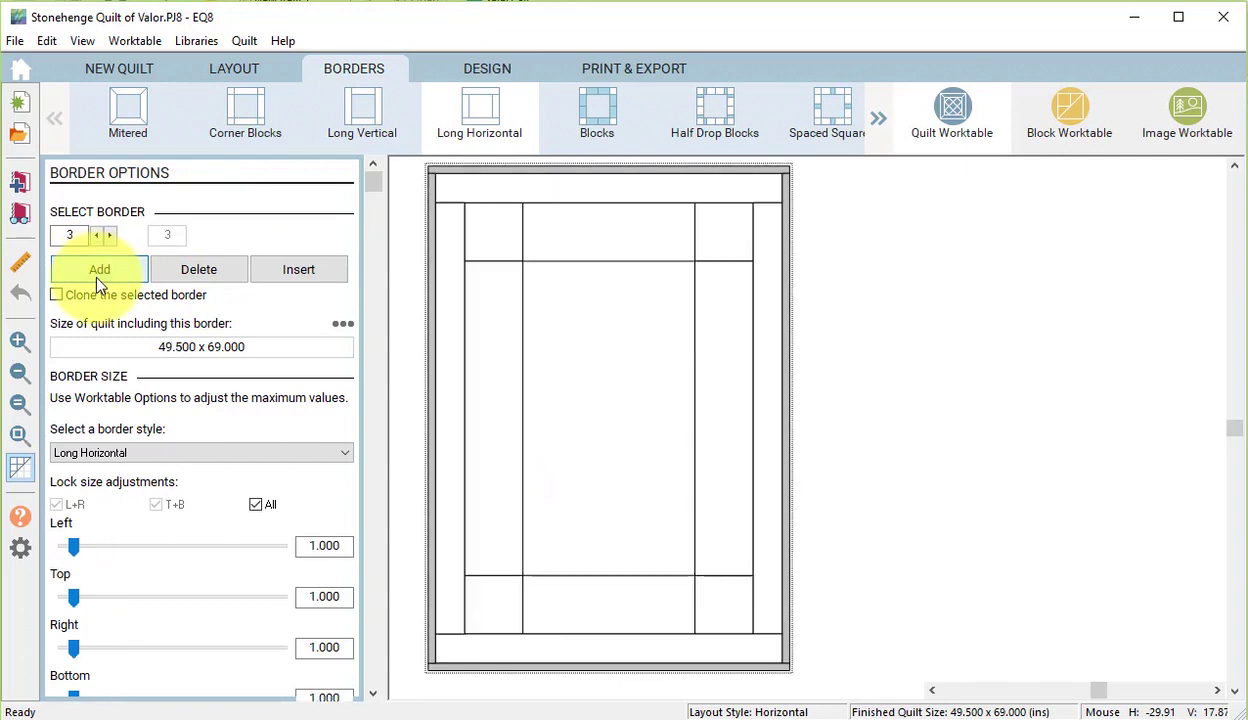
double_click(327, 546)
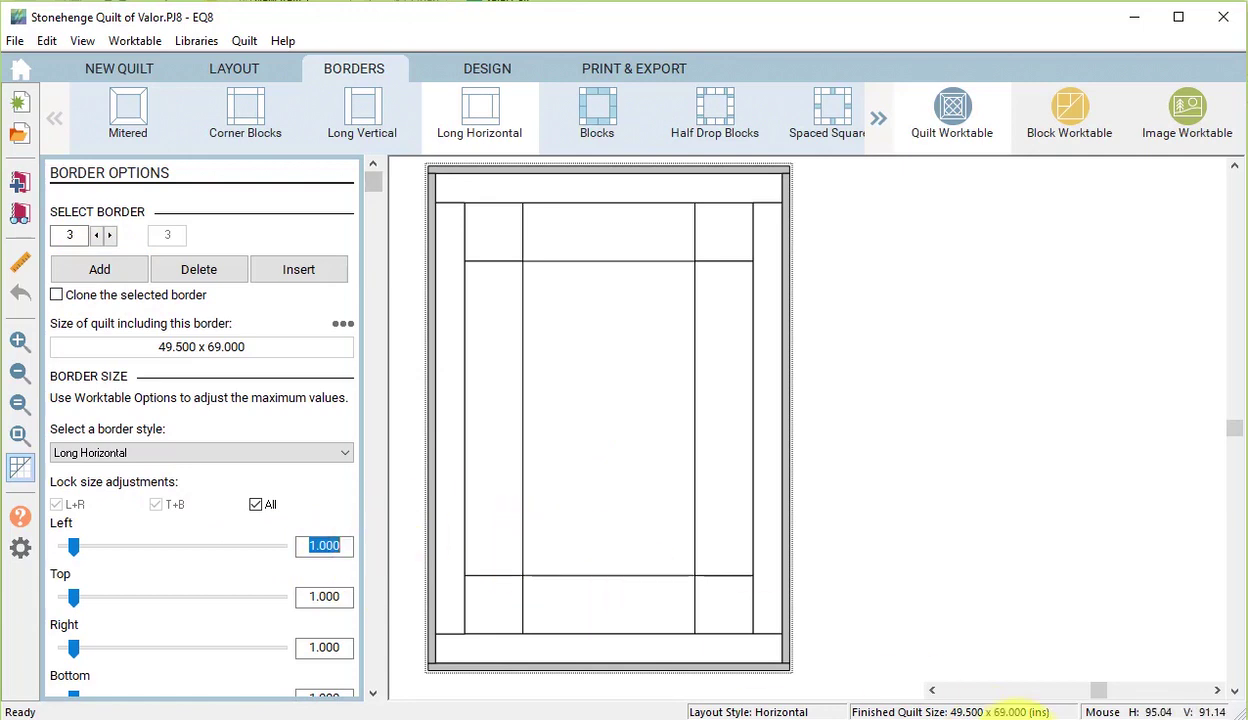
type("3")
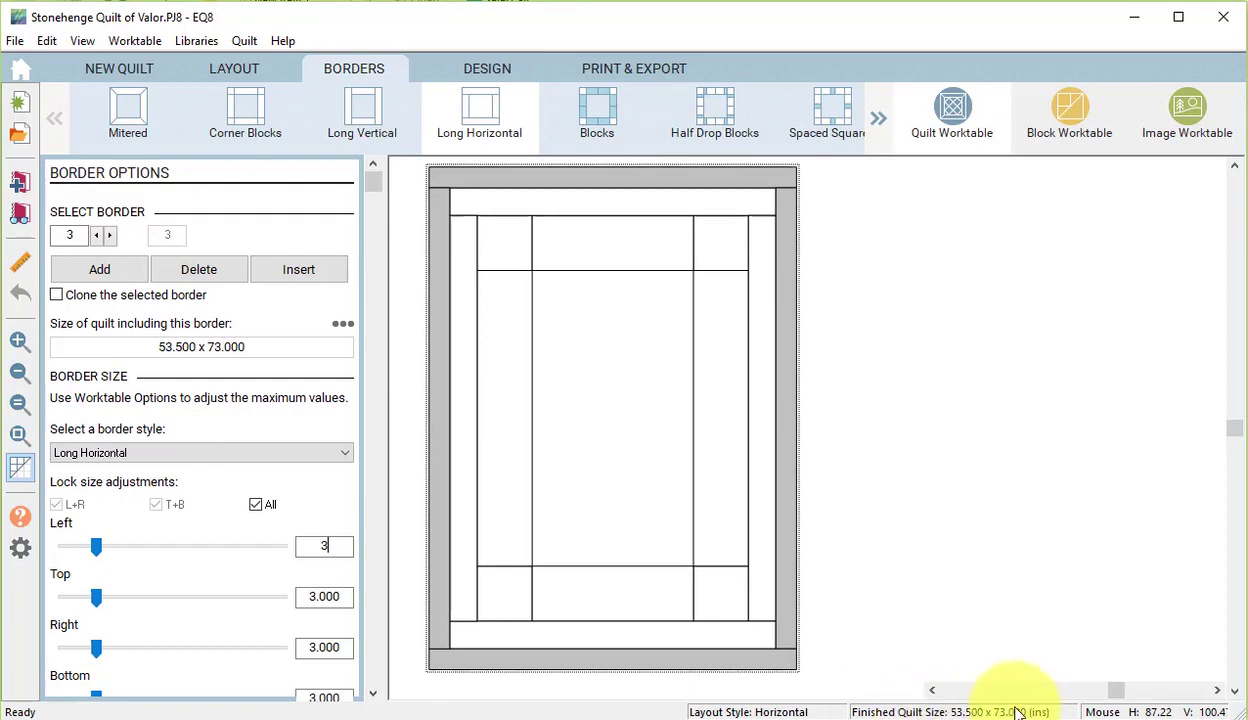
Step: Place the eagle-and-flag photo from the sketchbook into the quilt's centre panel with Set Photo
left_click(489, 70)
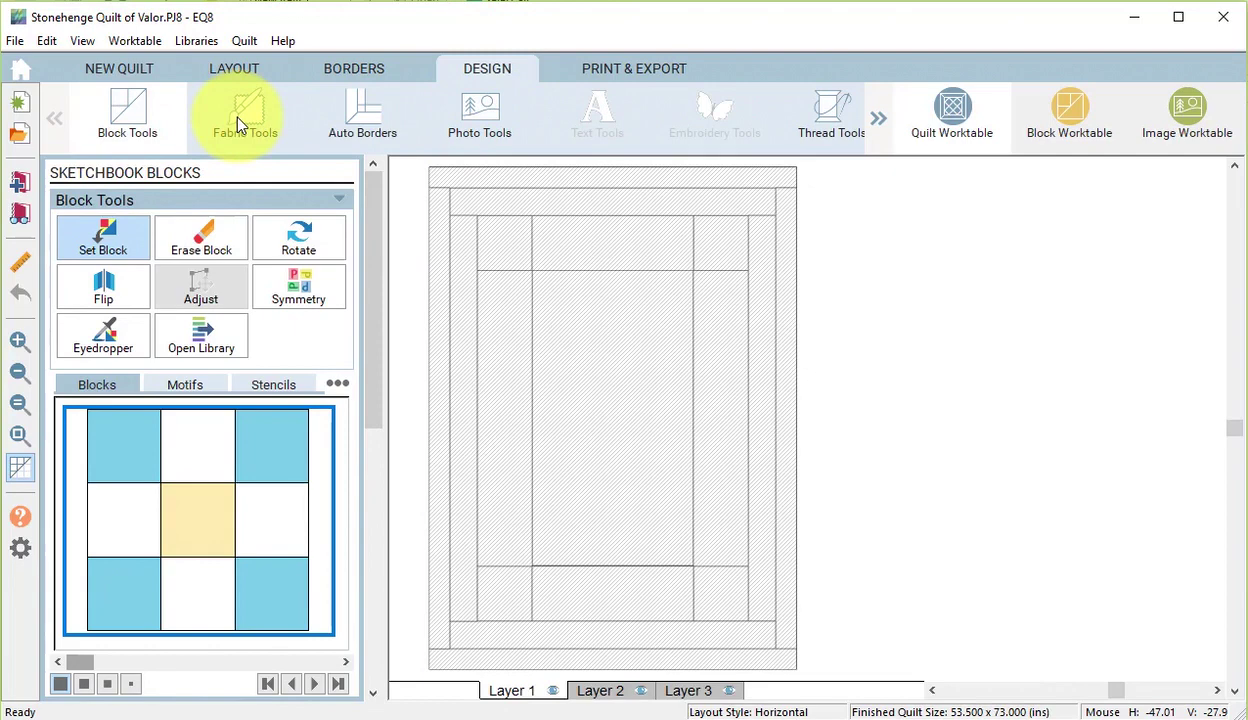
left_click(481, 115)
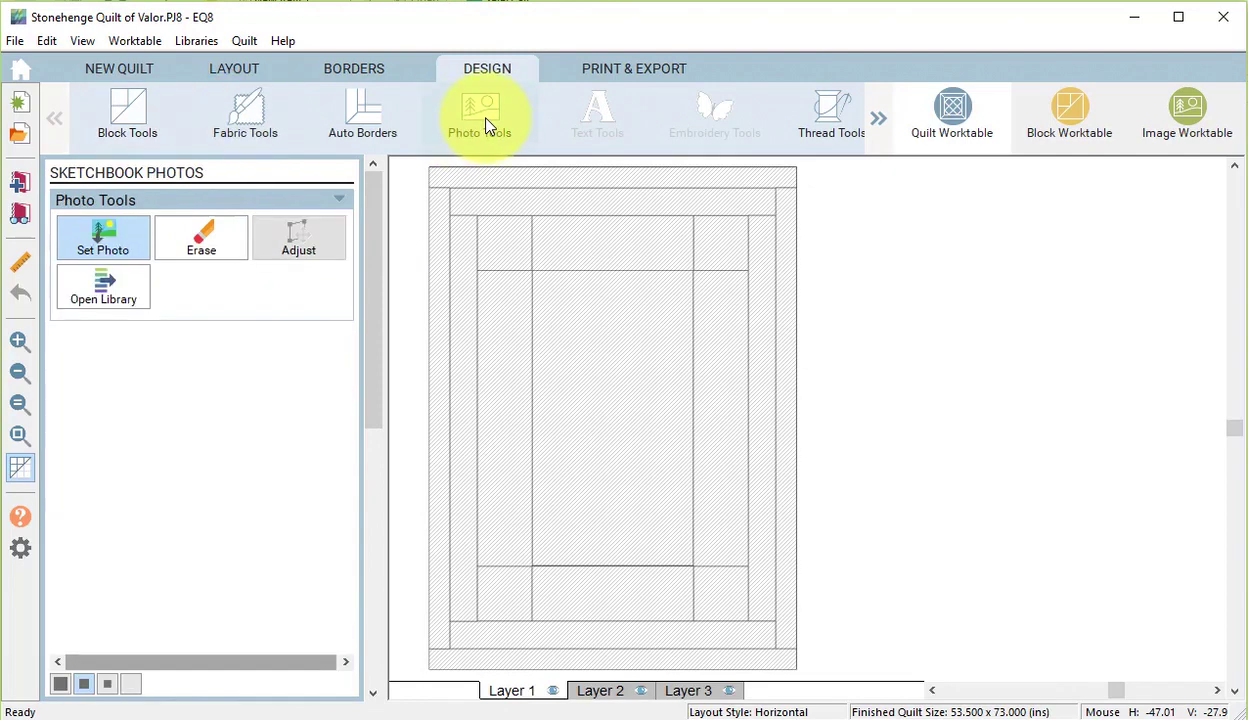
left_click(108, 248)
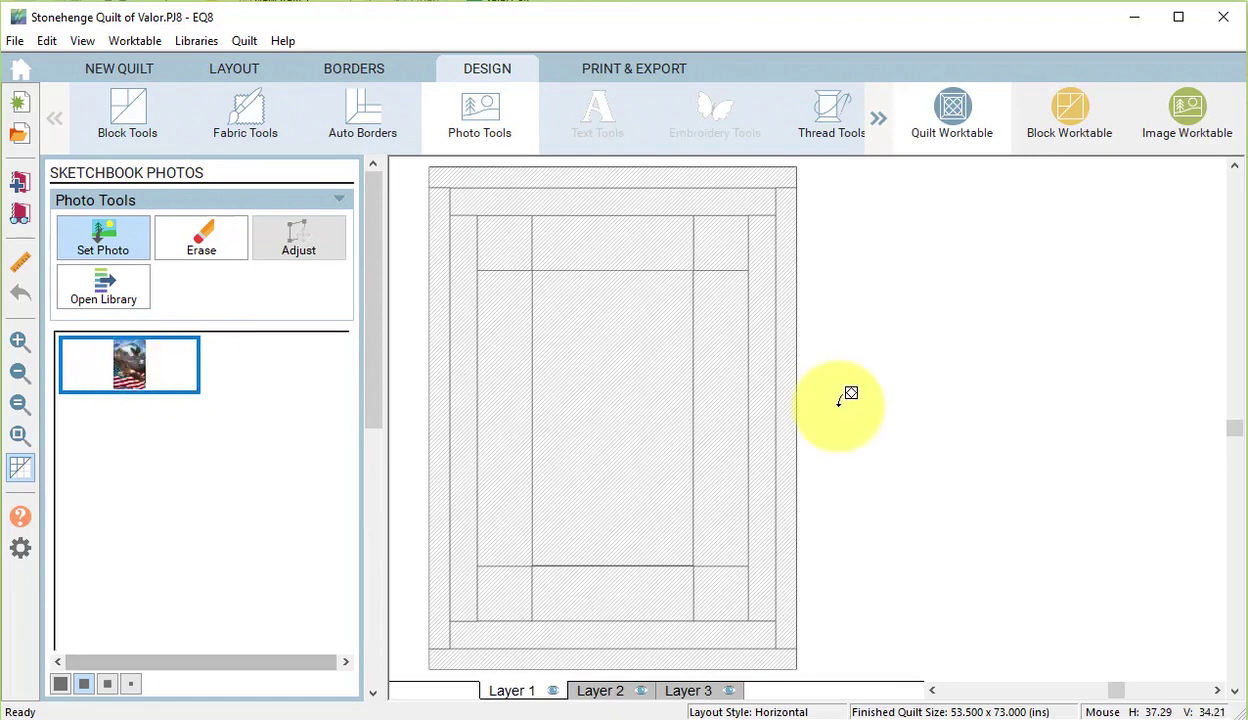
left_click(625, 352)
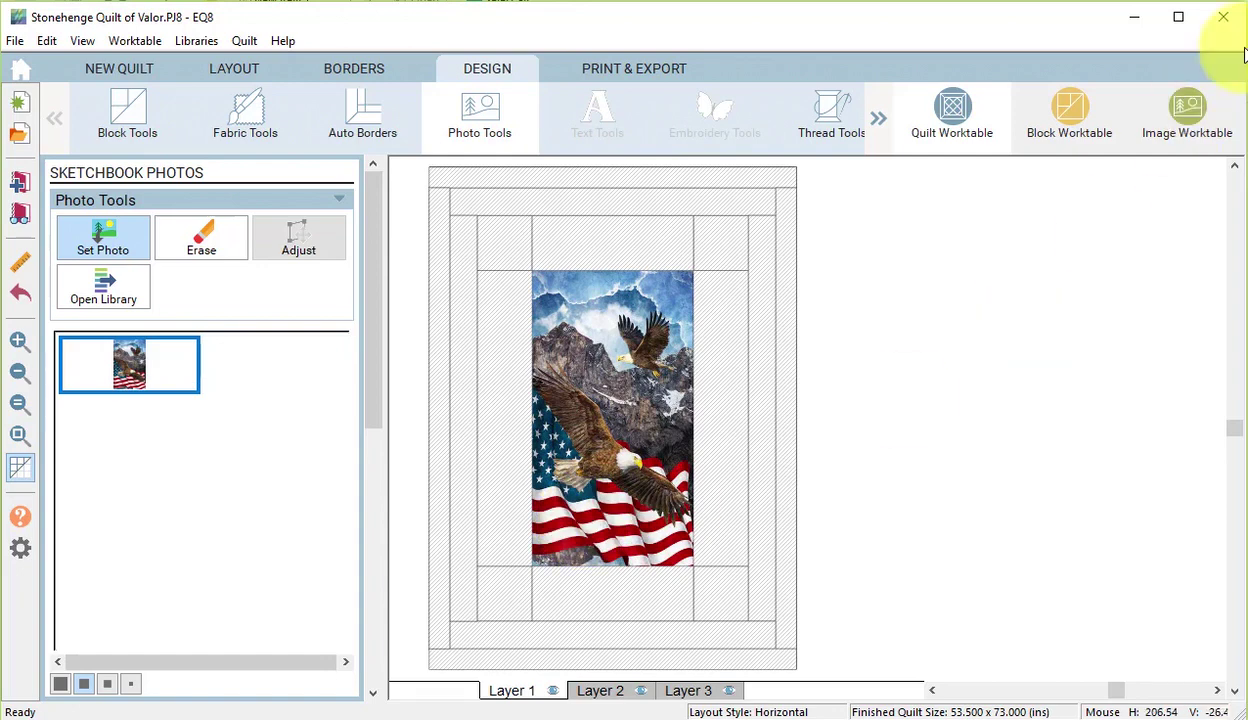
Step: Start a new pieced EasyDraw block from scratch on the start screen
left_click(22, 69)
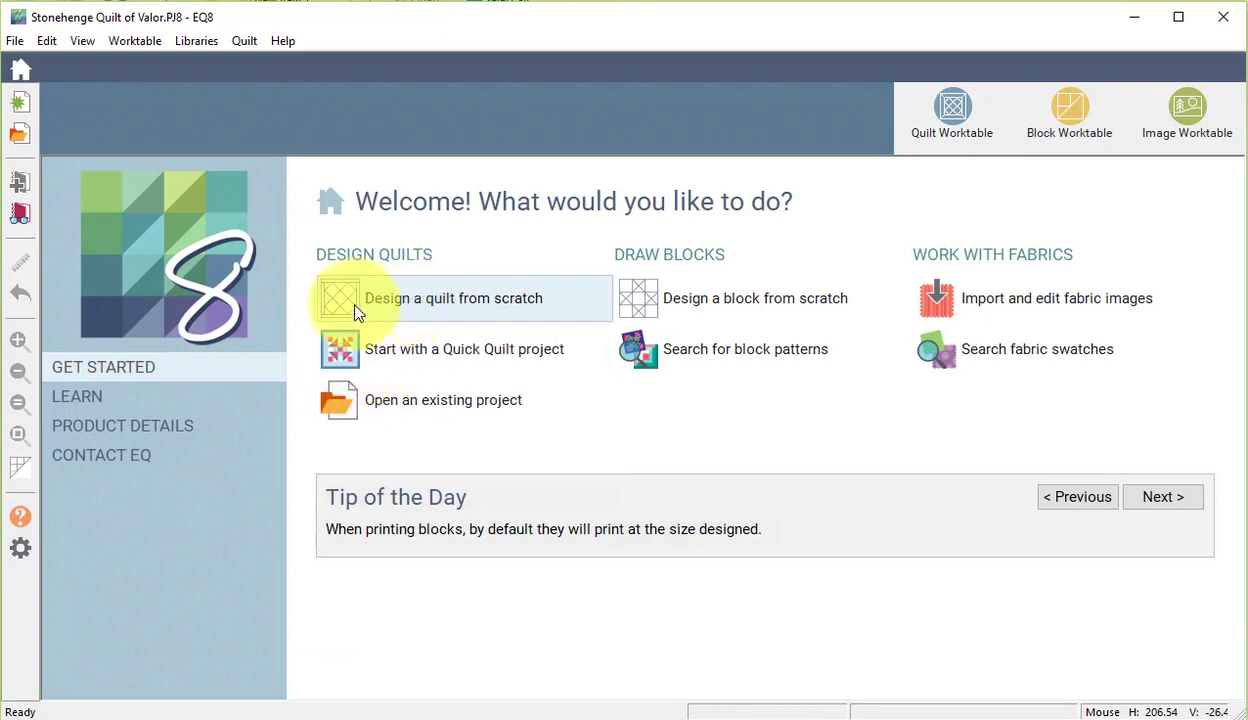
left_click(805, 303)
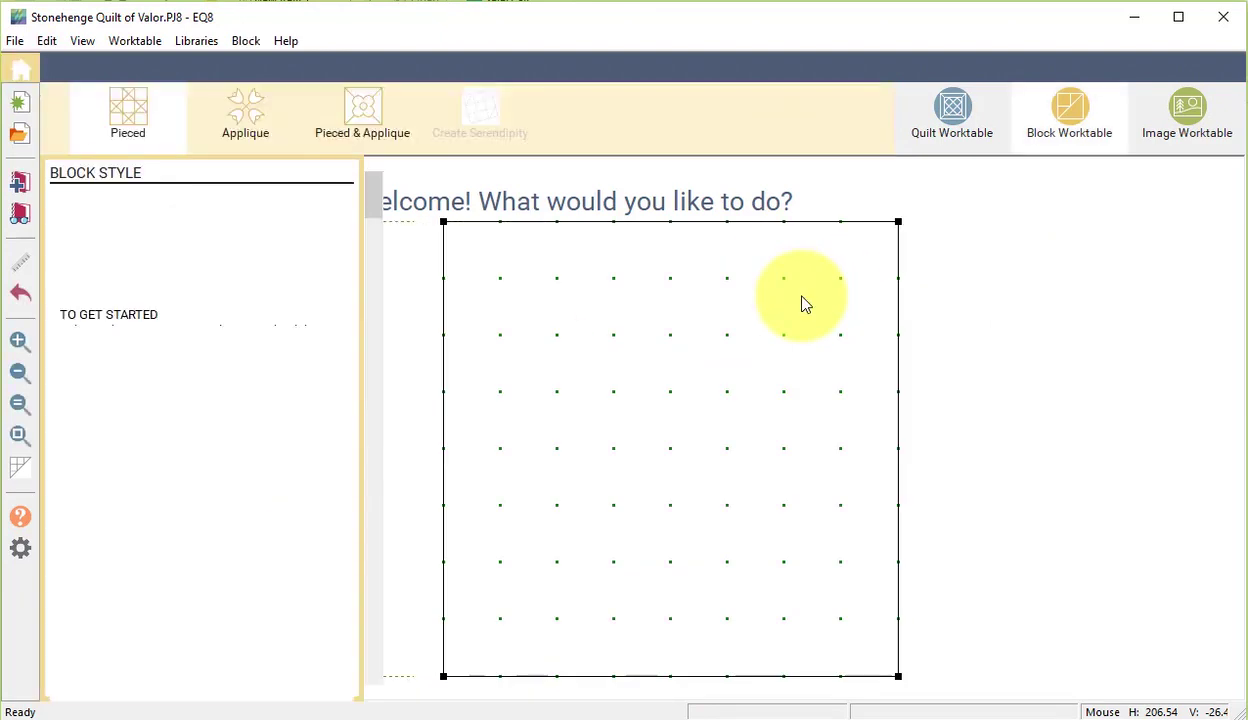
left_click(150, 74)
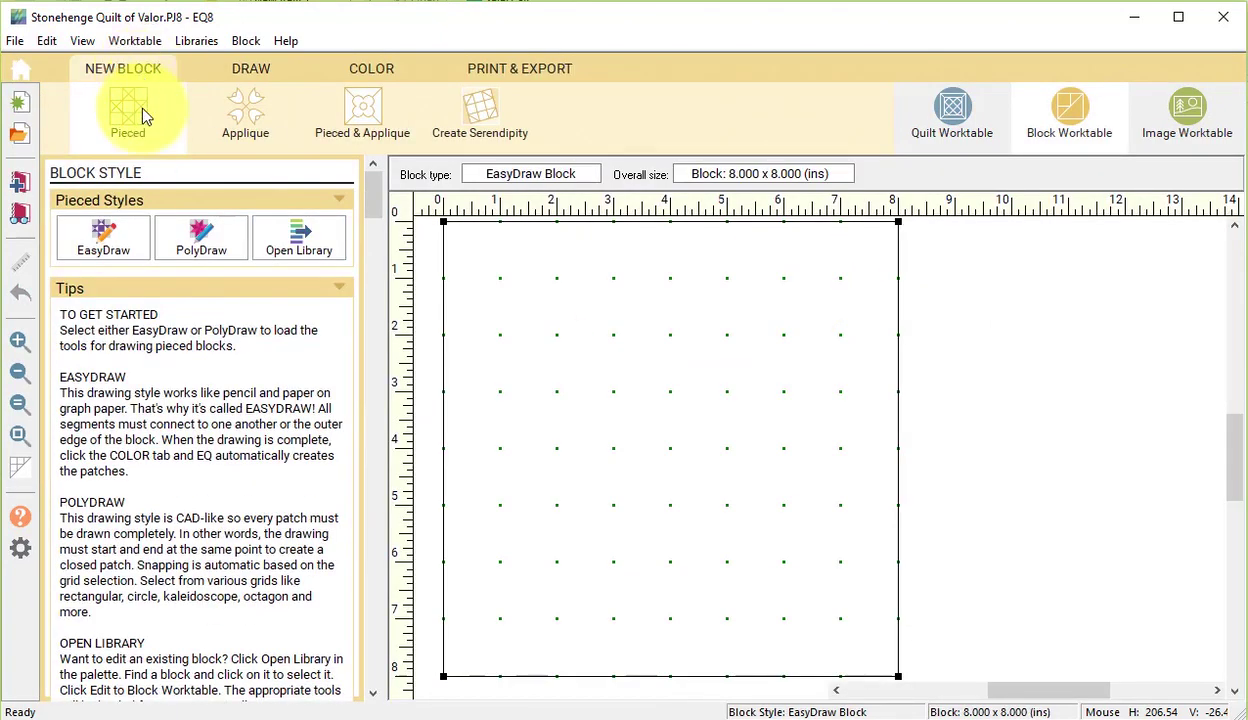
left_click(97, 233)
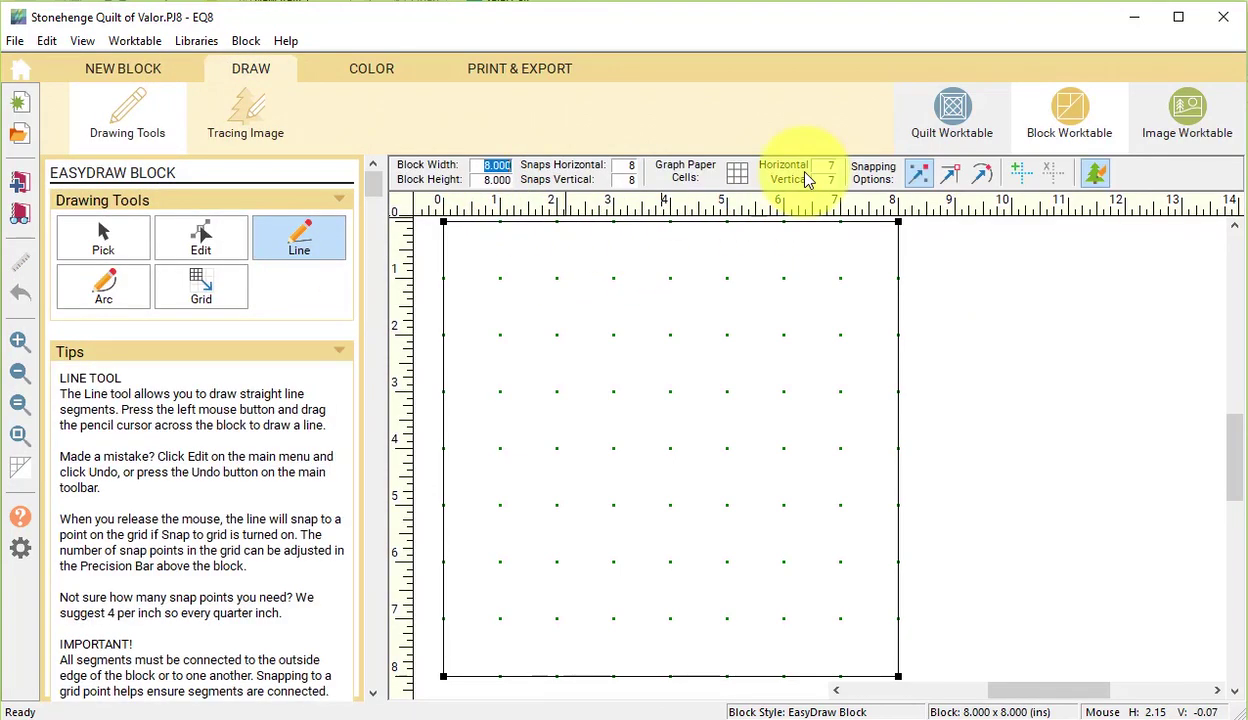
Step: Size the block 4 x 4 inches and draw a horizontal line 3 inches from its top
type("4")
key("Tab")
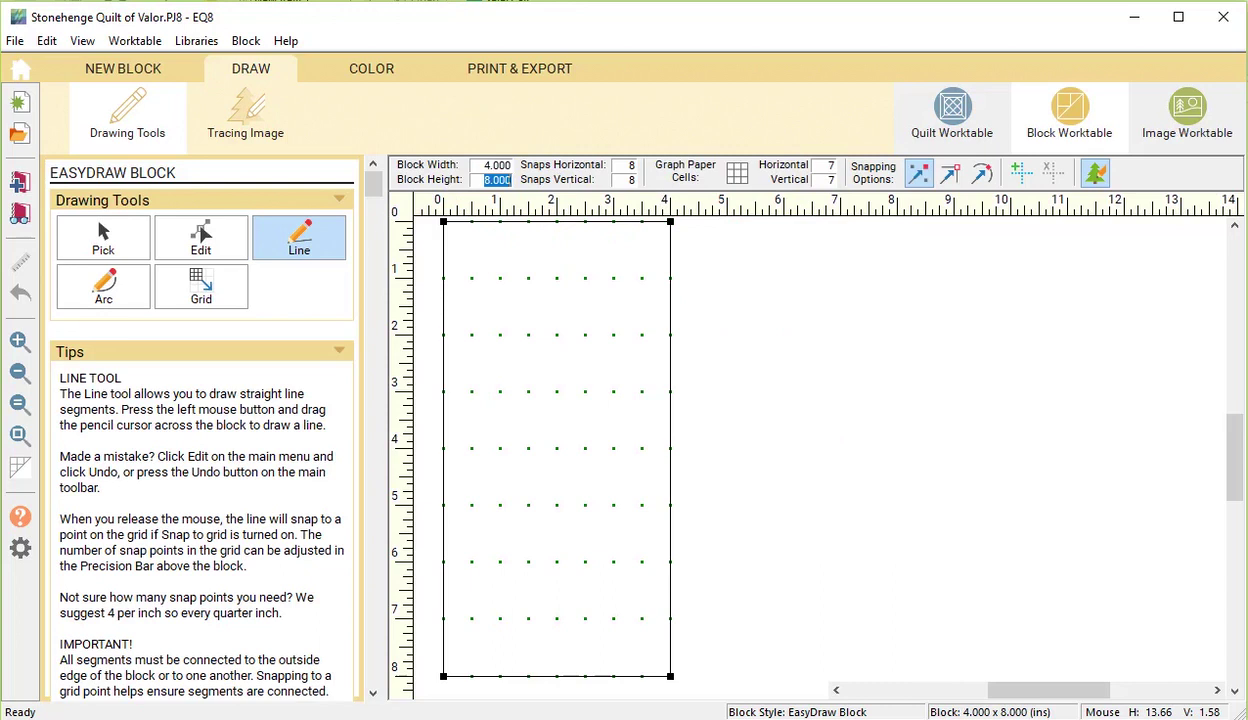
type("4")
key("Tab")
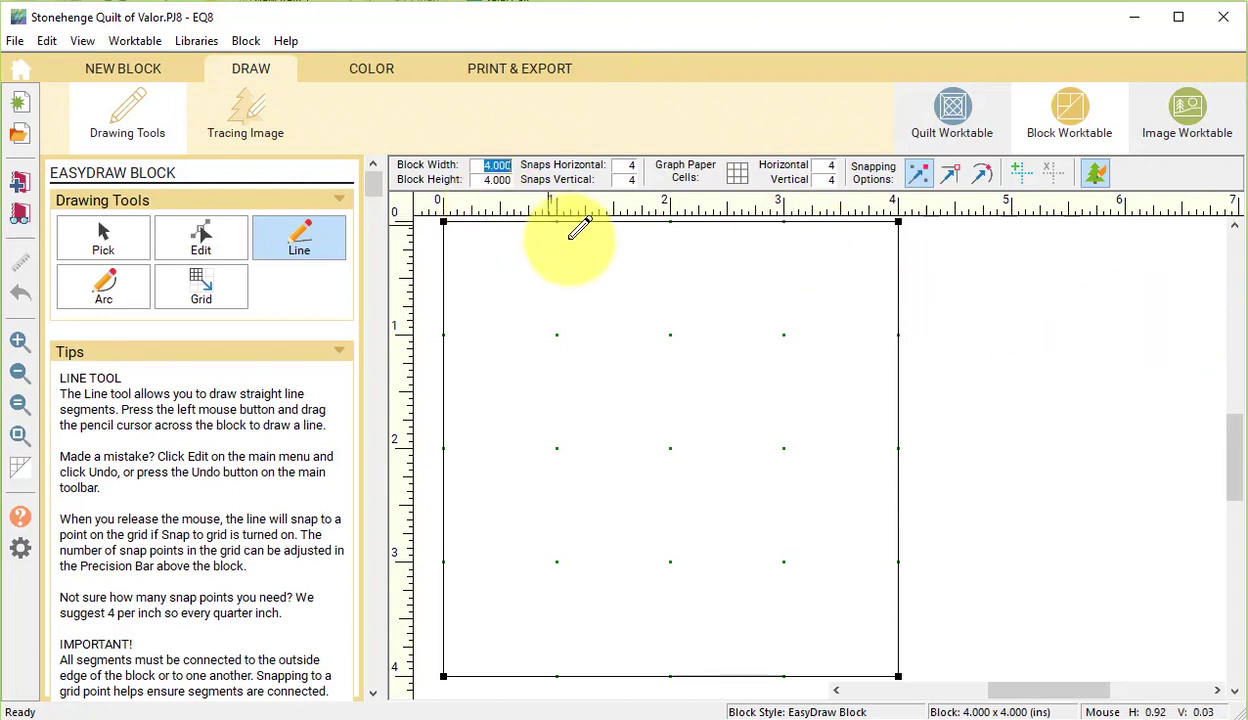
left_click(300, 247)
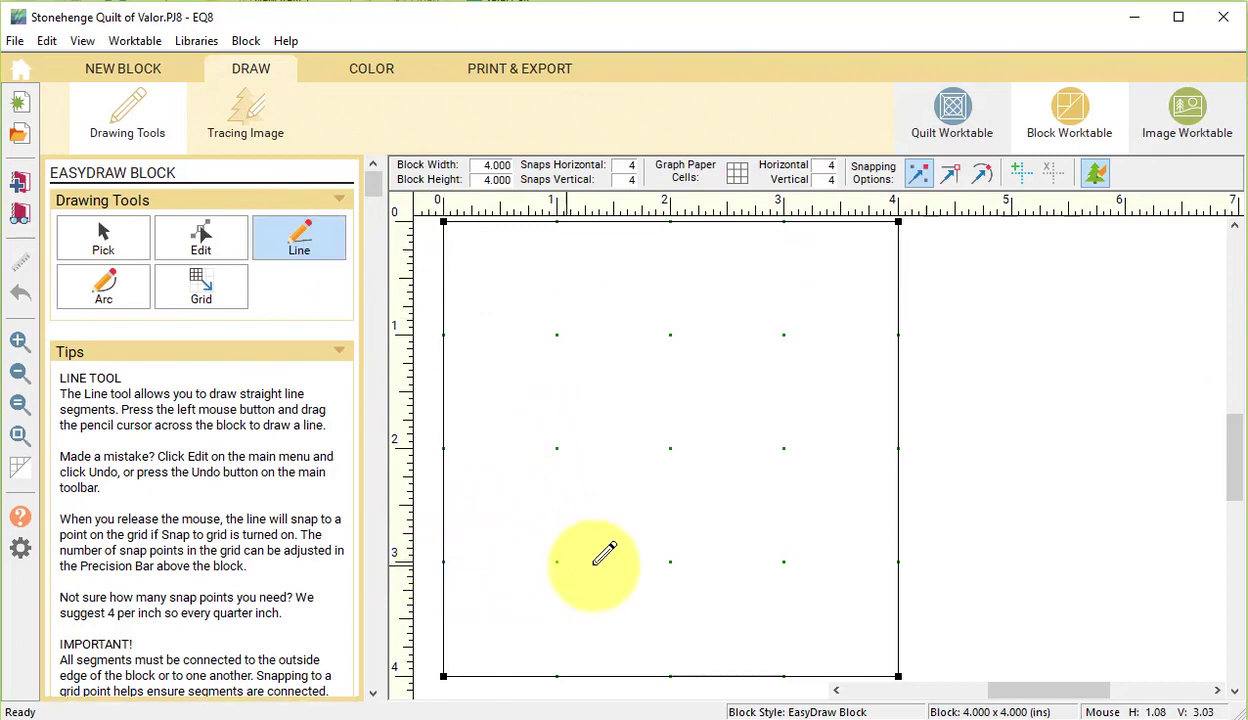
left_click_drag(899, 566, 905, 549)
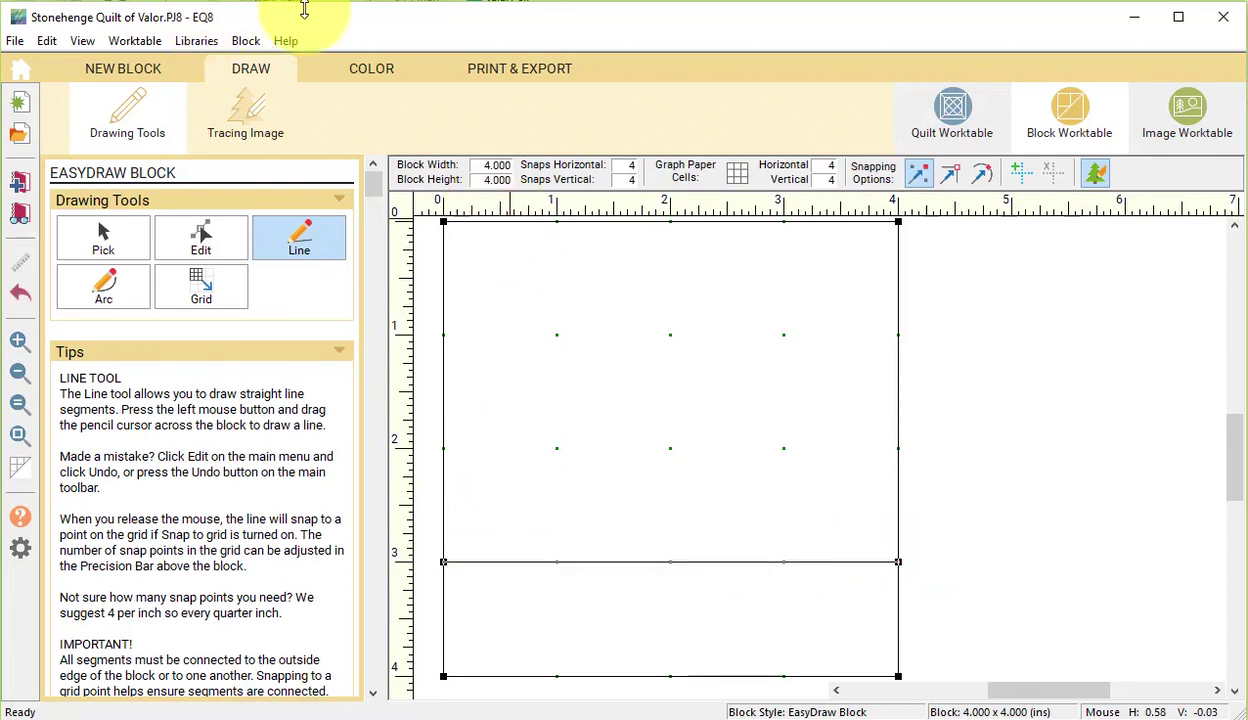
Step: Switch to colouring and browse the fabric palette for the word-print and red star fabrics
left_click(372, 76)
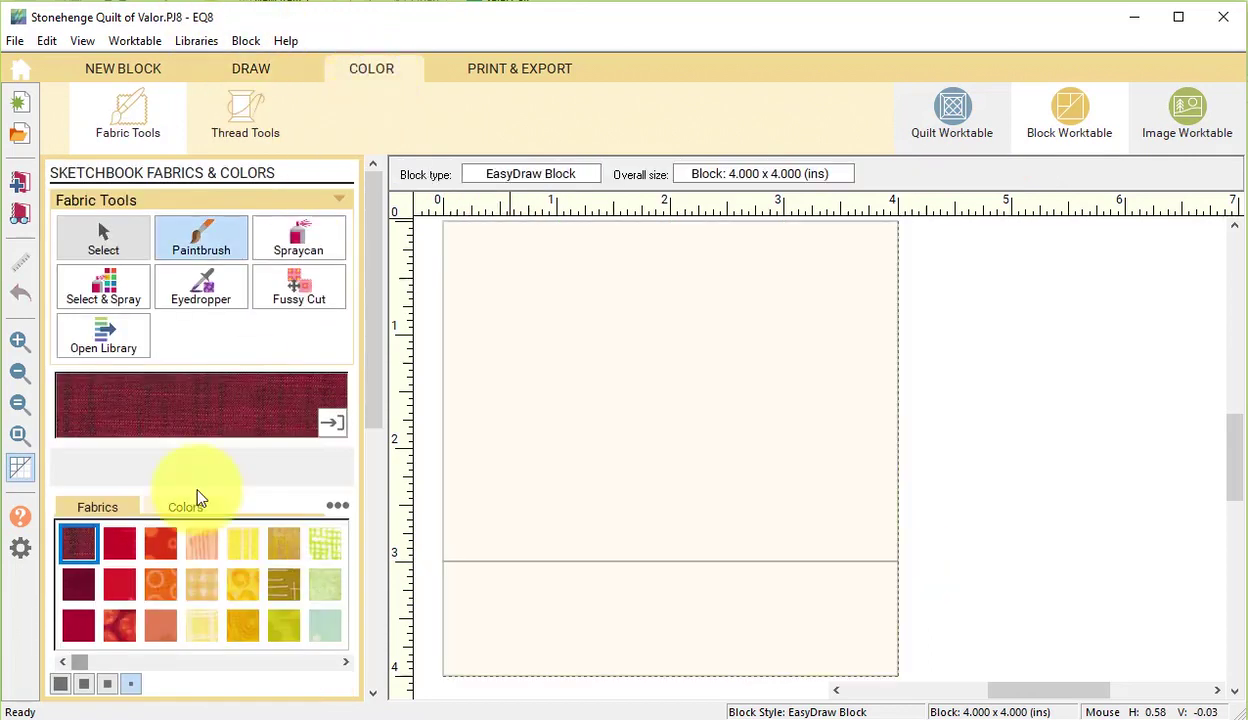
left_click_drag(77, 662, 348, 670)
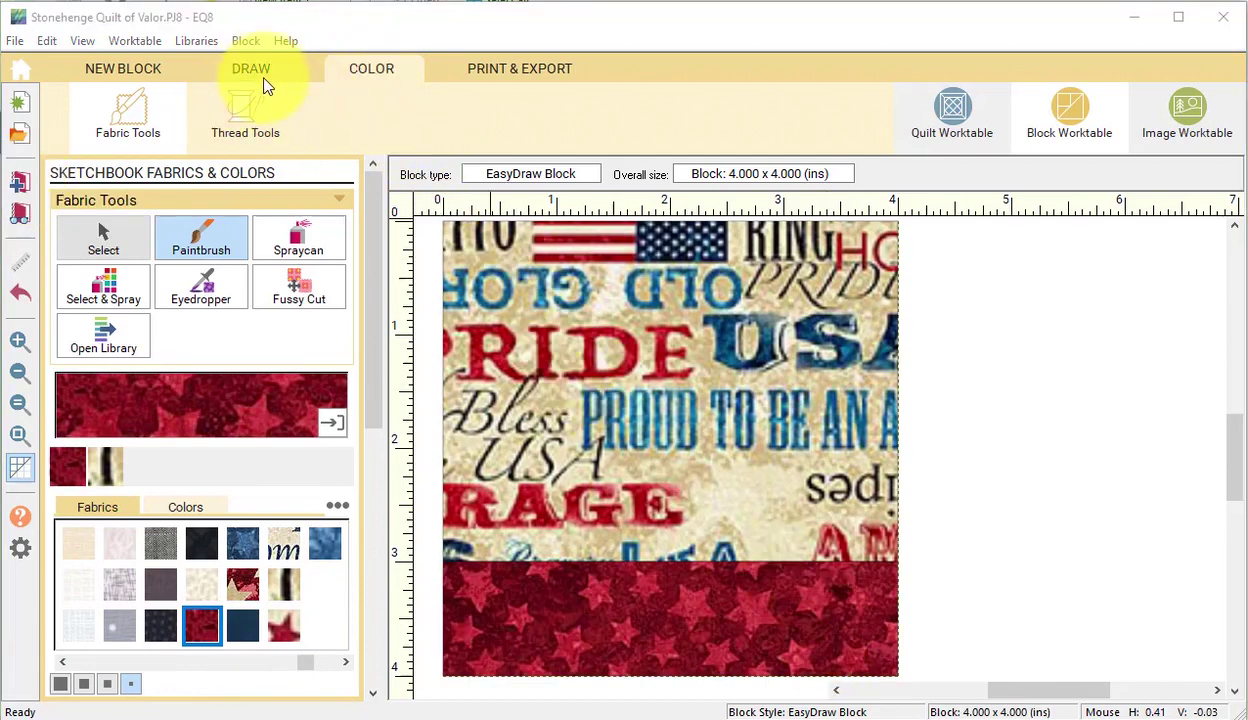
Step: Draw a vertical line 1 inch in from the block's left edge
left_click(257, 77)
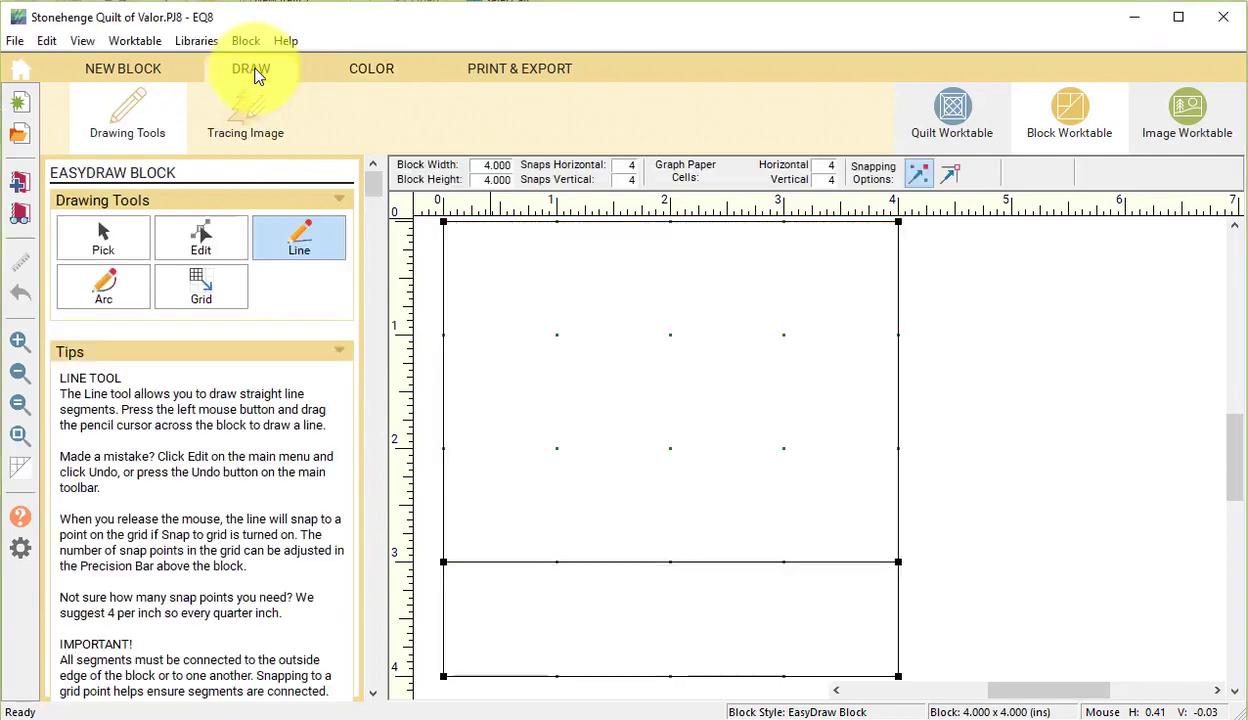
left_click(305, 248)
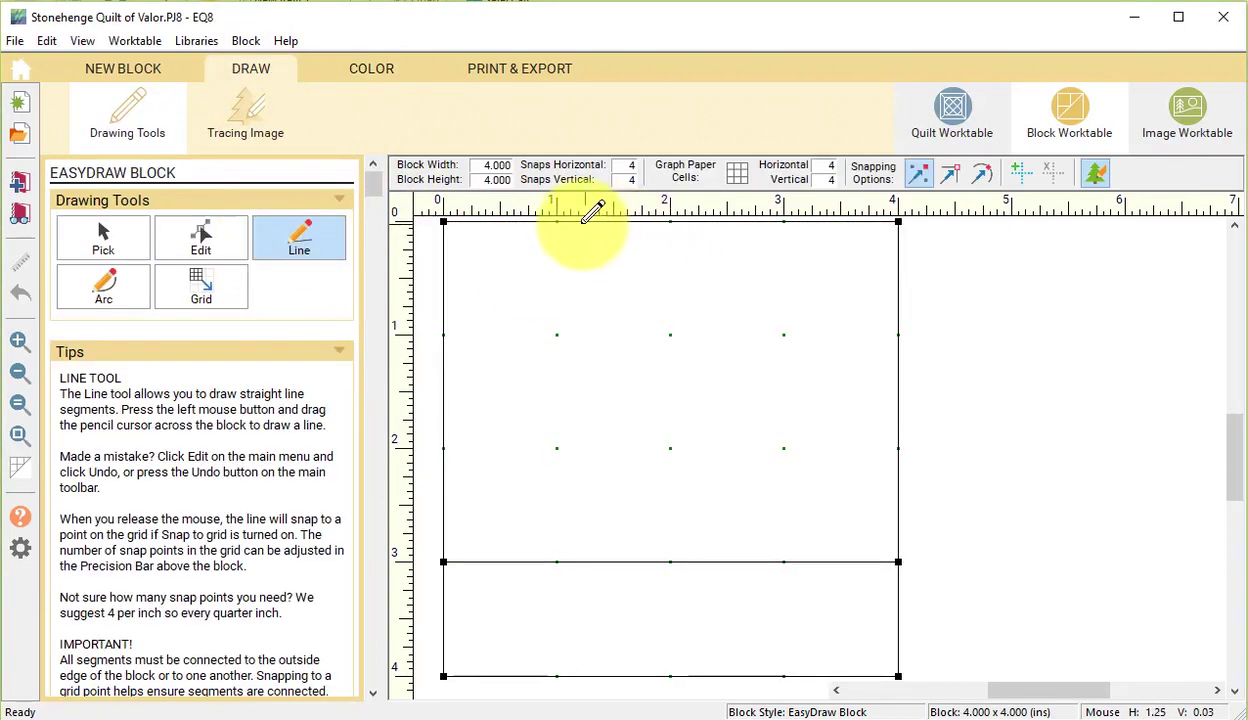
left_click_drag(557, 222, 557, 562)
Step: Paint the new left strip red star fabric and add the block to the Project Sketchbook
left_click(364, 68)
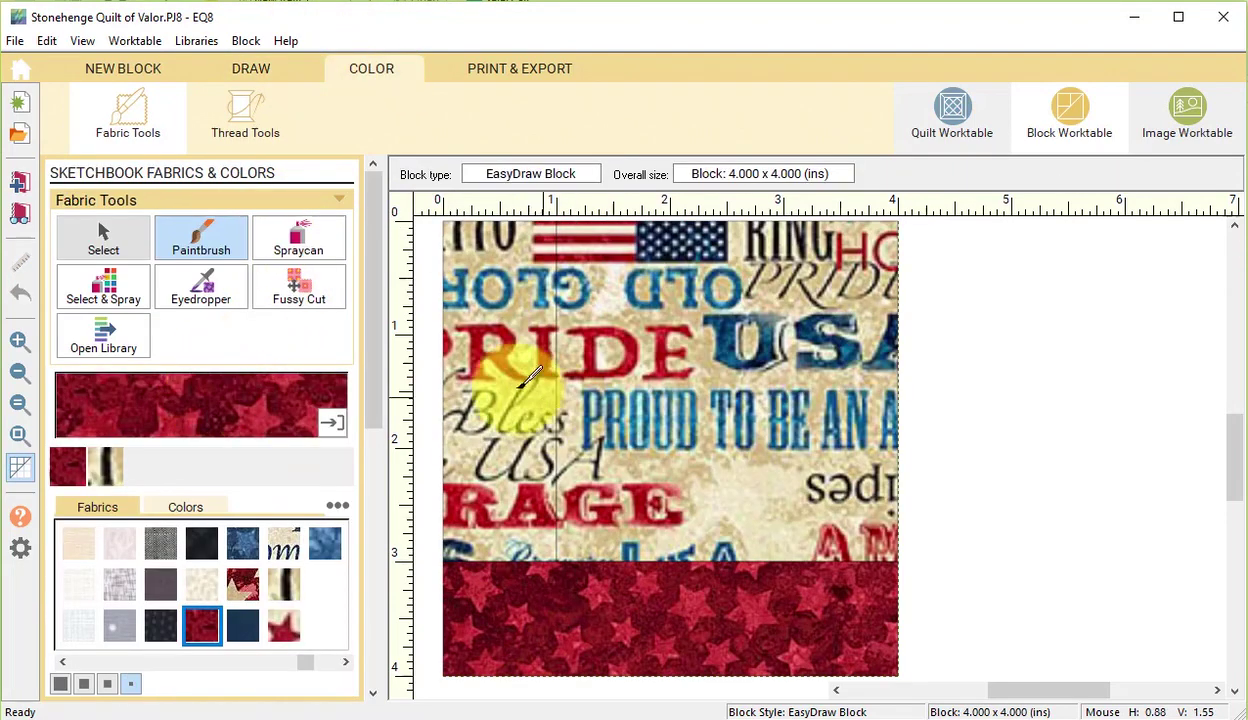
left_click(500, 360)
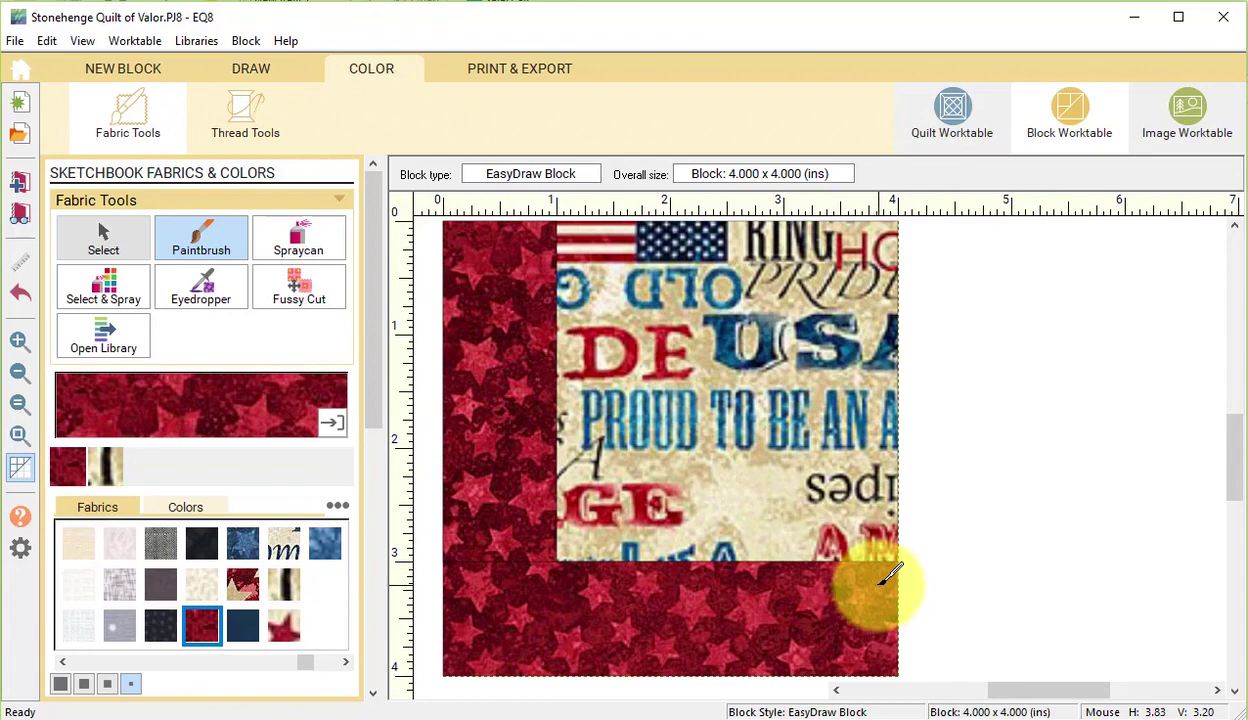
left_click(16, 181)
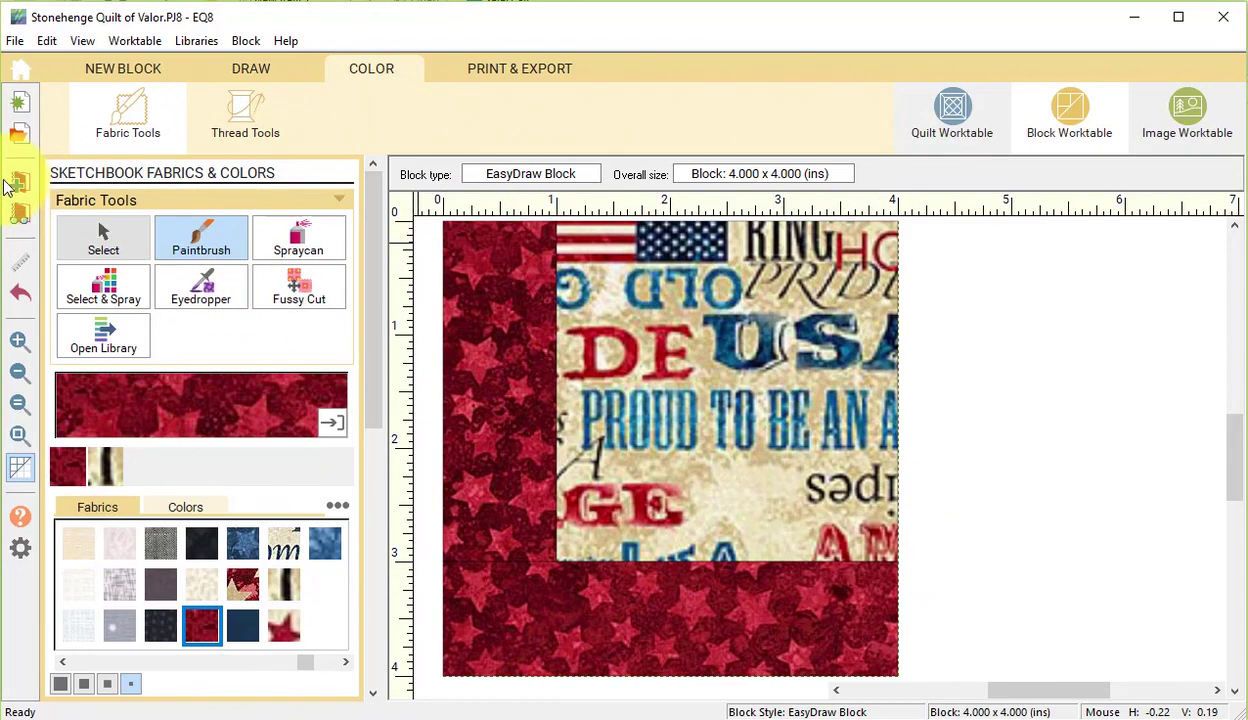
Step: Back on the quilt, set the sketchbook star block into the top-left border corner square
left_click(966, 110)
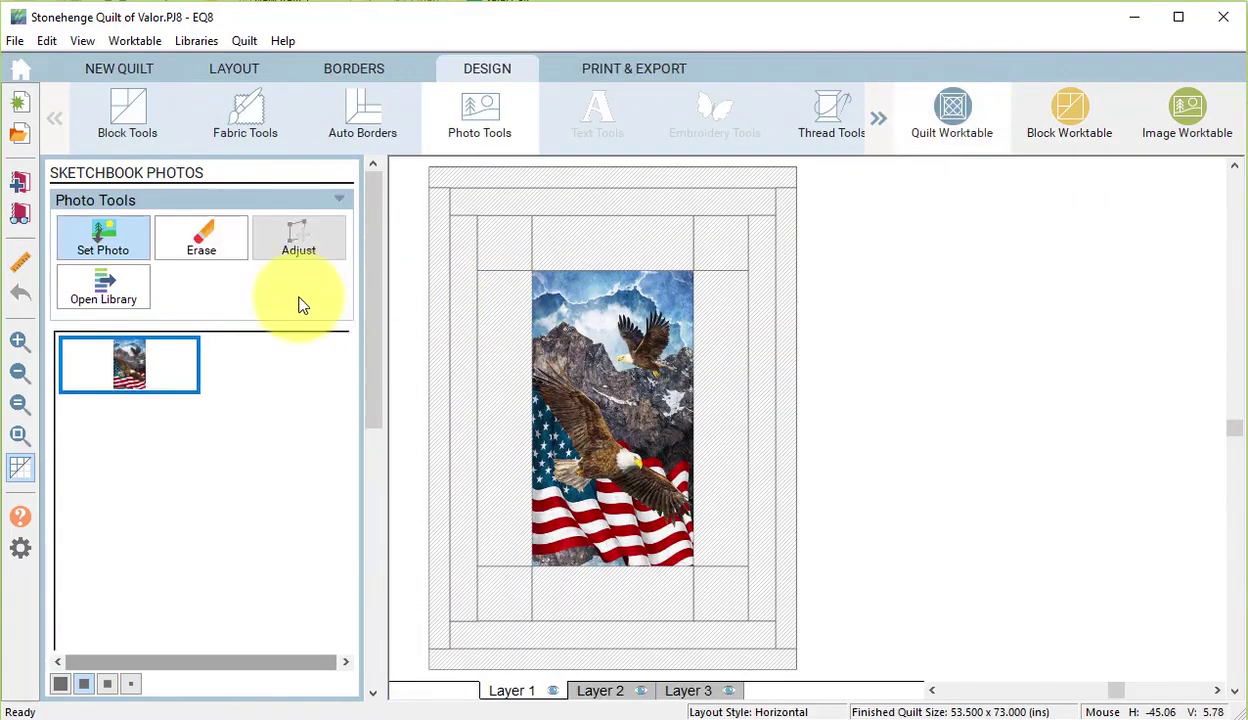
left_click(140, 118)
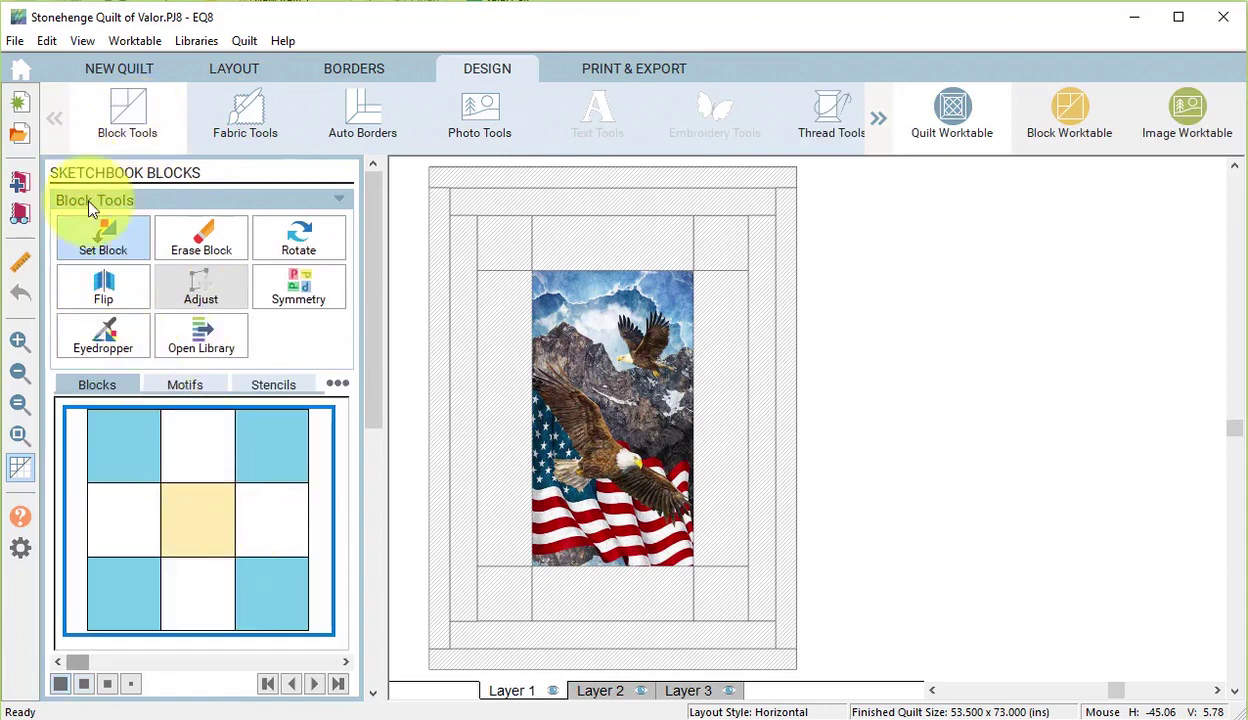
left_click(346, 662)
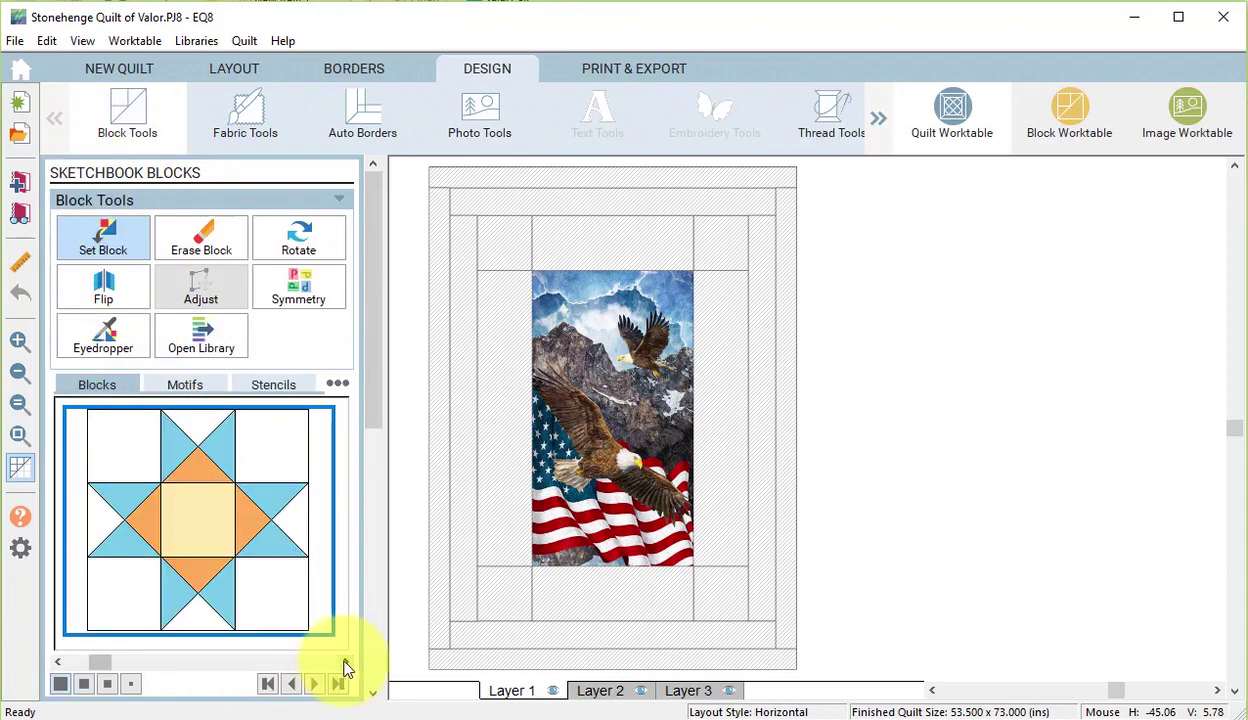
left_click(346, 664)
left_click(346, 664)
left_click(346, 664)
left_click(347, 666)
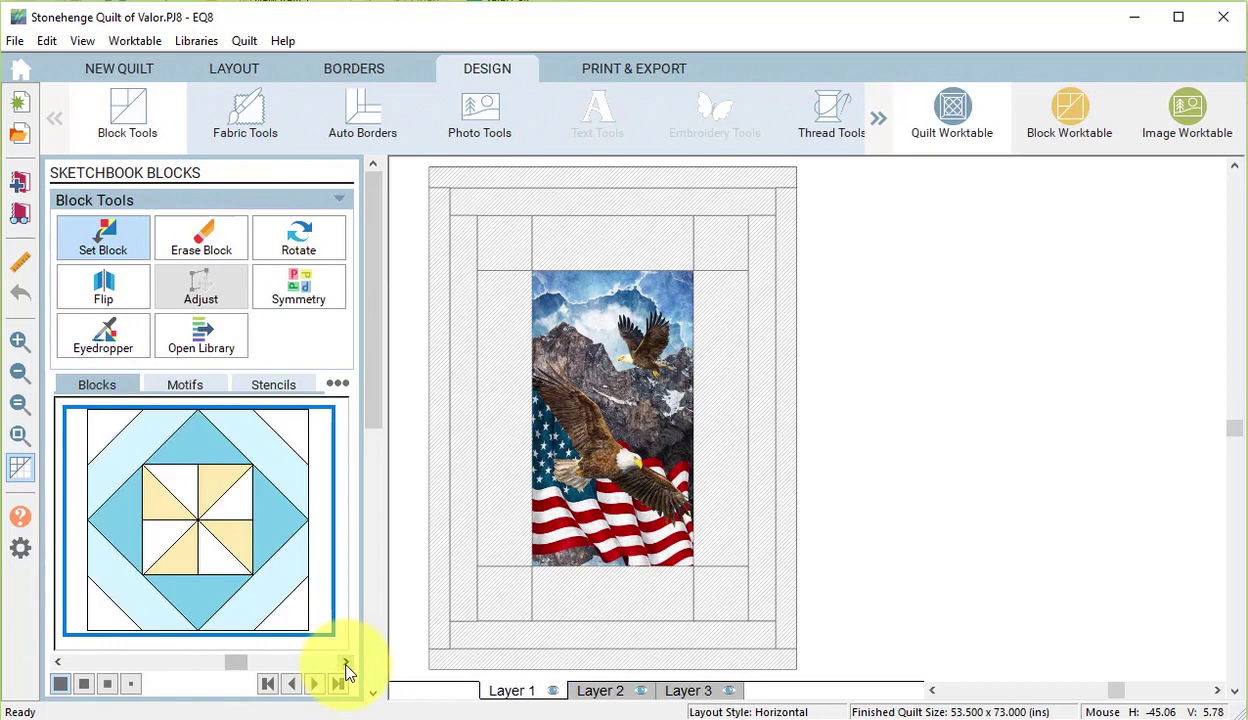
left_click(346, 664)
left_click(57, 662)
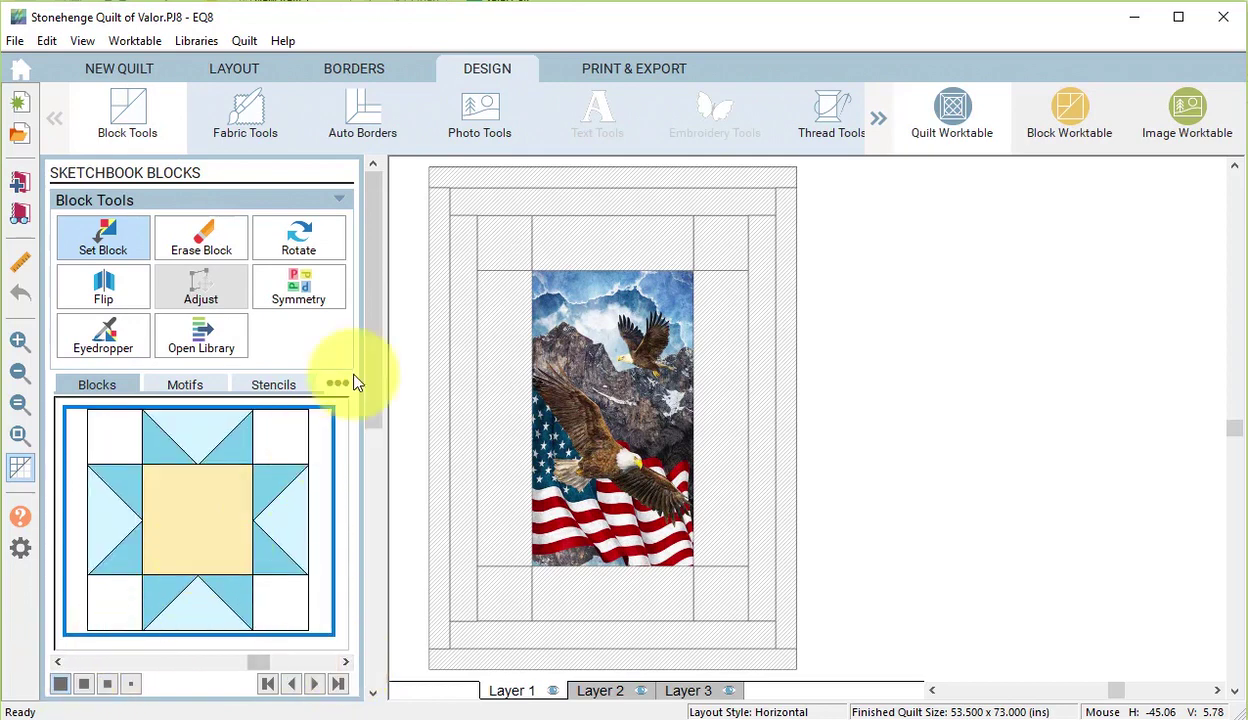
left_click(516, 235)
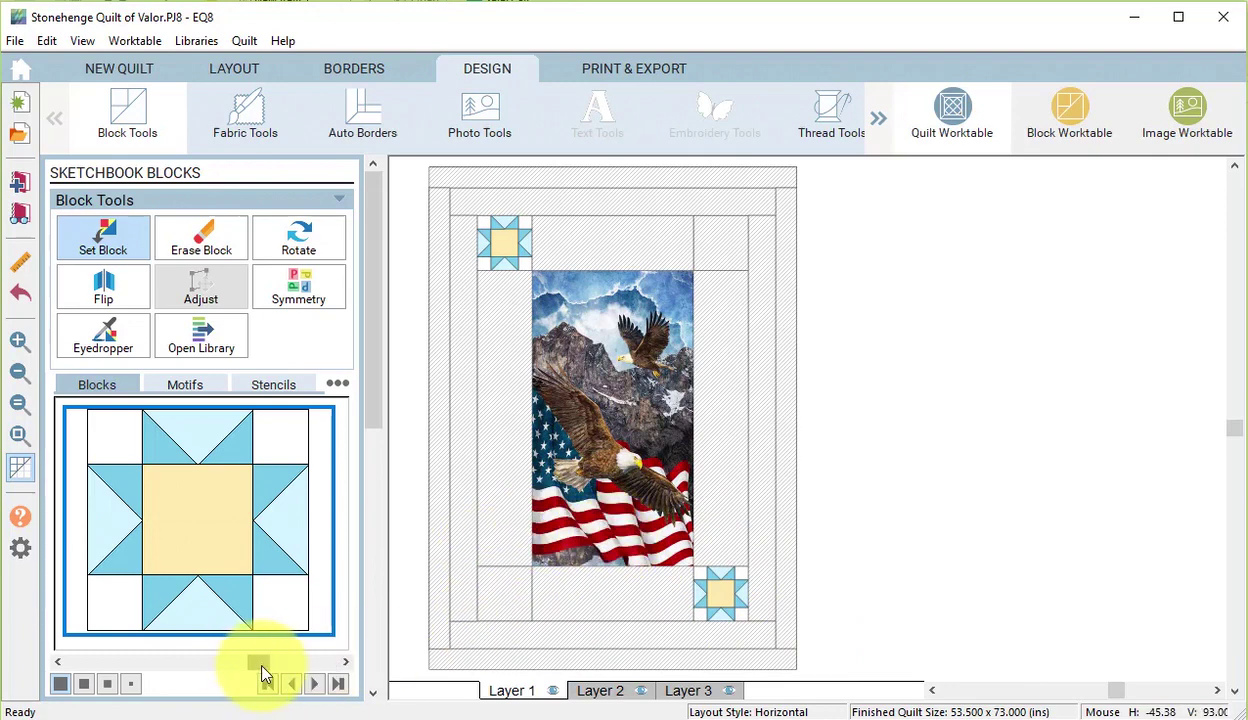
mouse_move(264, 675)
left_mouse_down()
mouse_move(316, 663)
mouse_move(301, 665)
left_mouse_up()
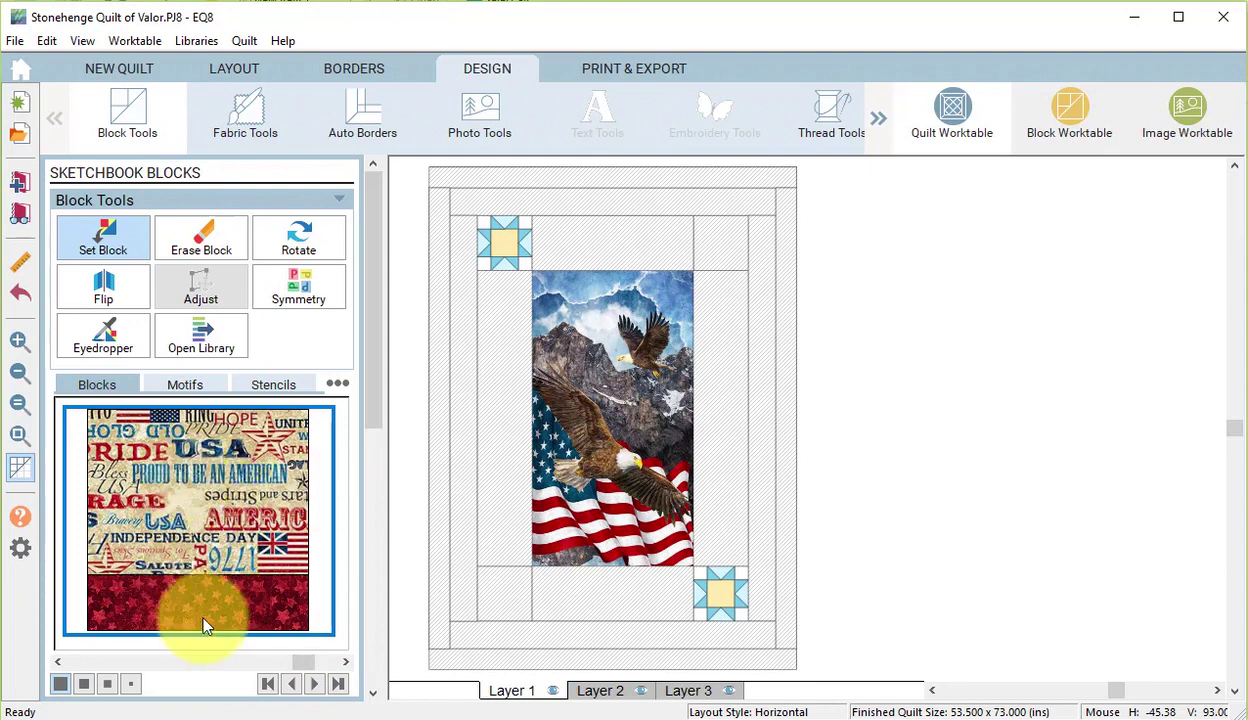
Step: Set the word-print block into the top, right, bottom and left border strips
left_click(620, 233)
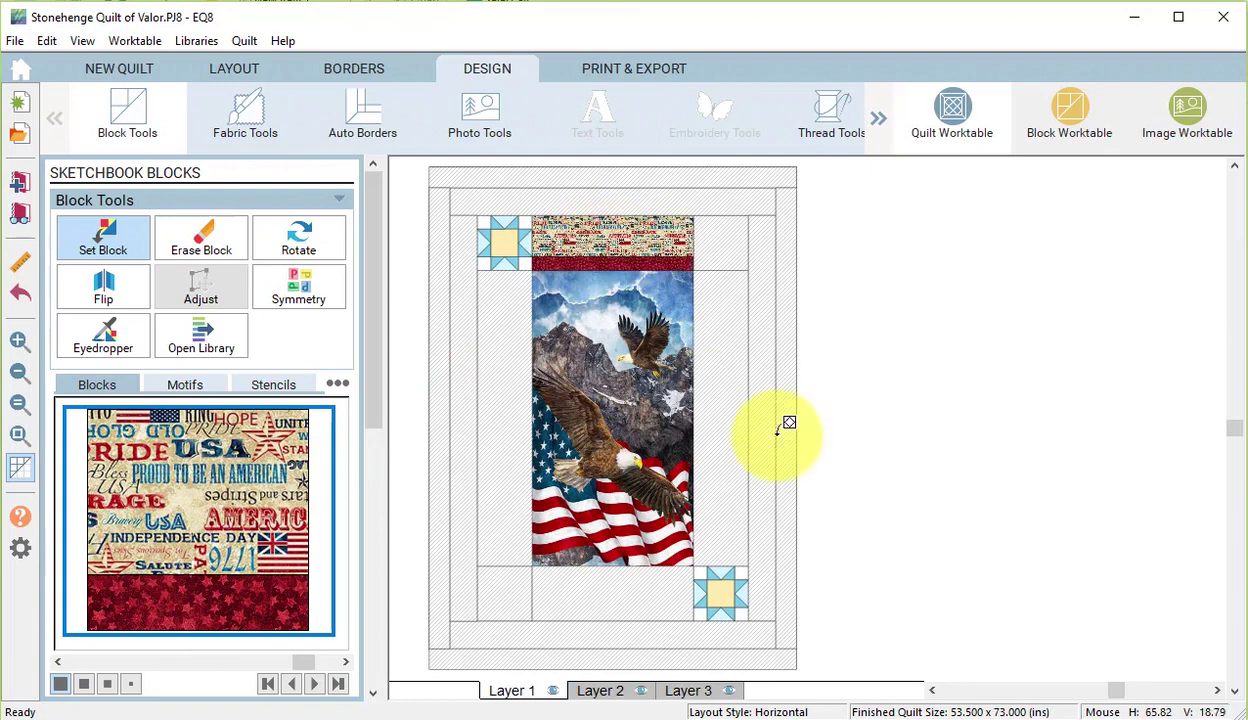
left_click(722, 395)
left_click(620, 578)
left_click(518, 418)
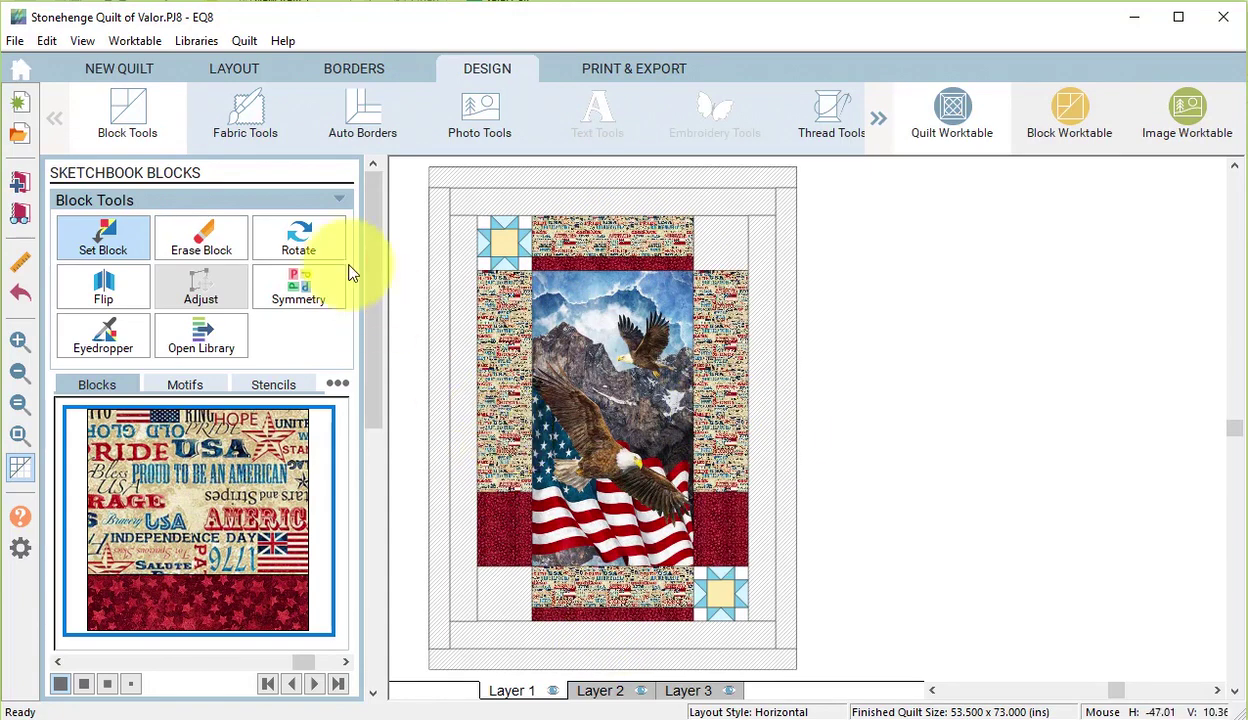
Step: Rotate the right, bottom and left strip blocks so their red bands face the eagle panel
left_click(303, 238)
left_click(723, 403)
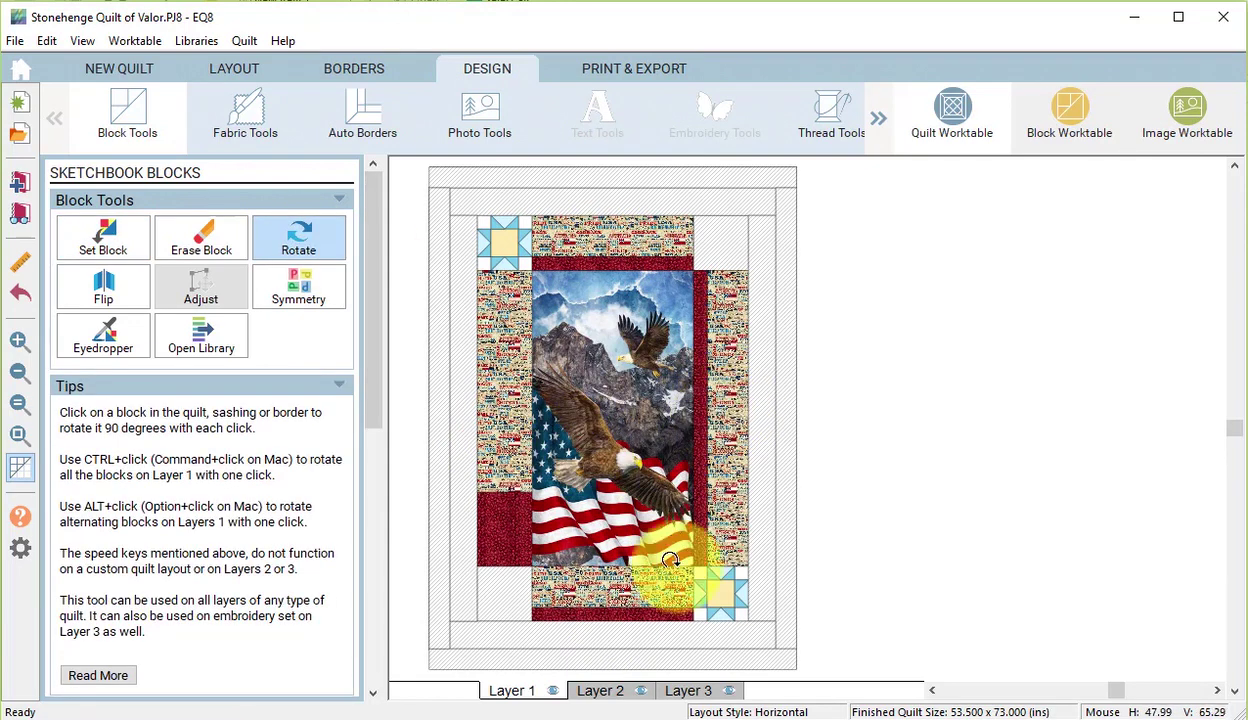
left_click(614, 585)
left_click(610, 590)
left_click(488, 418)
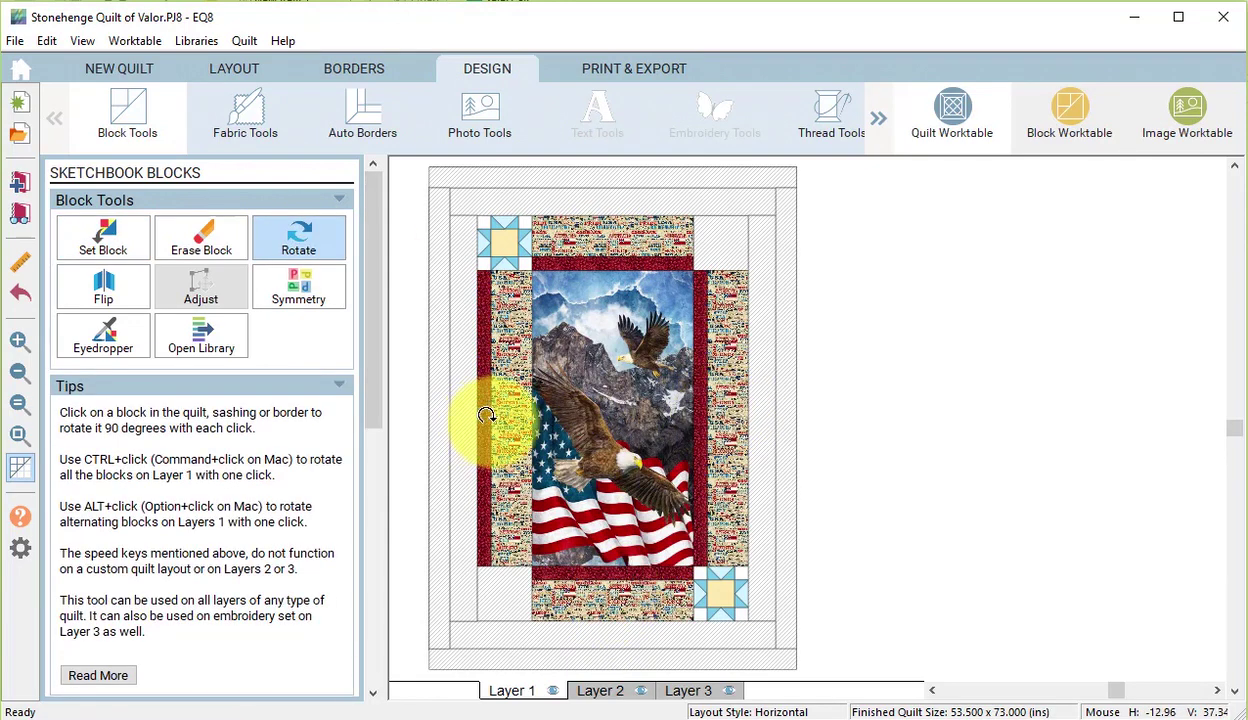
left_click(495, 402)
left_click(502, 403)
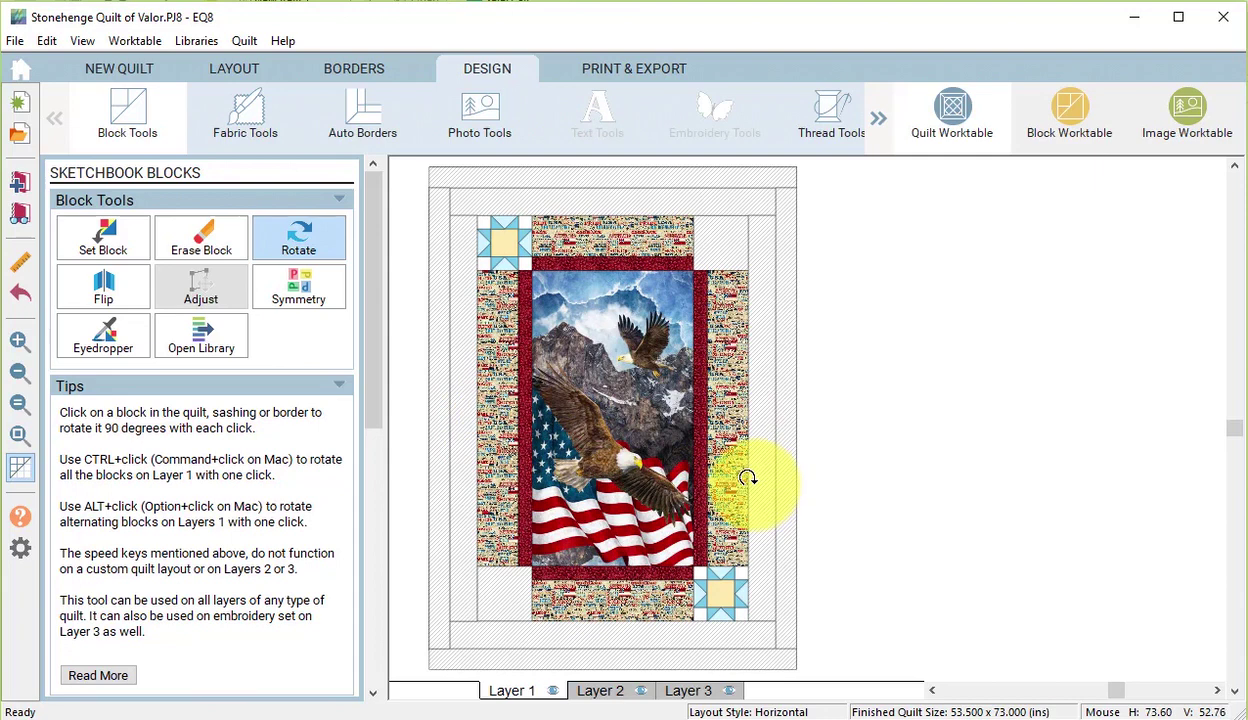
Step: Put the red-strip word-print block into the top-right and bottom-left corners
left_click(103, 237)
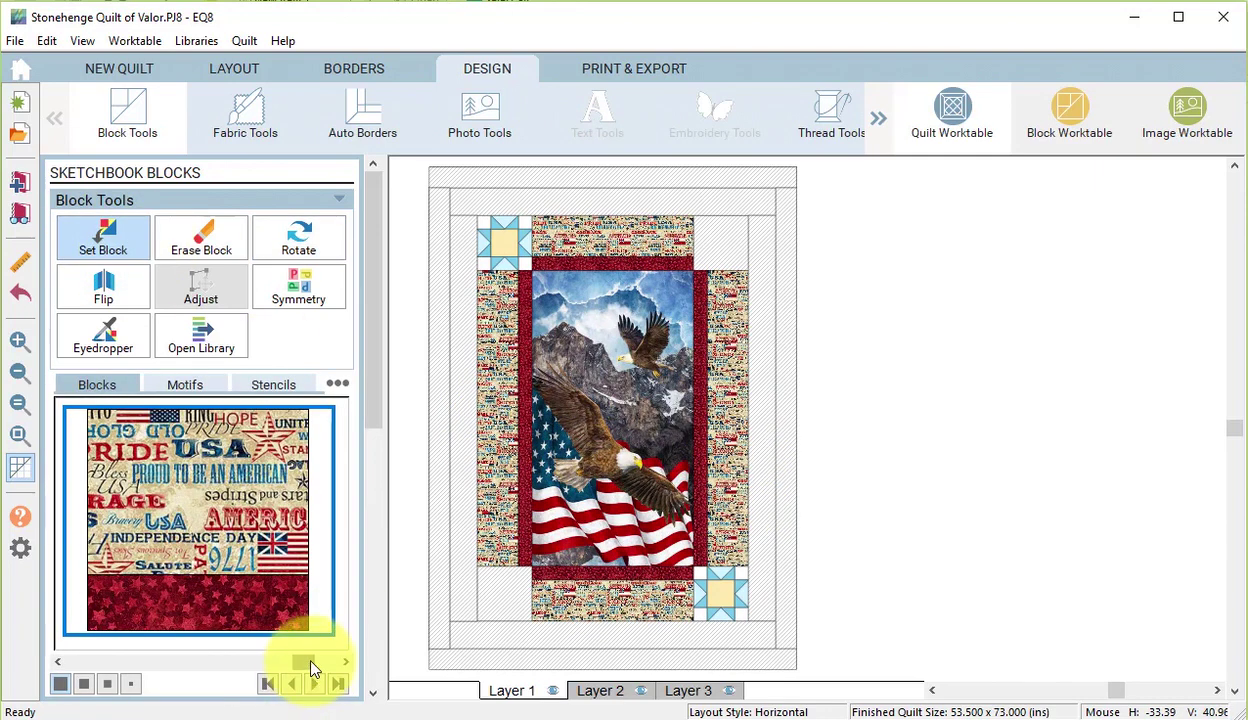
left_click_drag(312, 668, 348, 664)
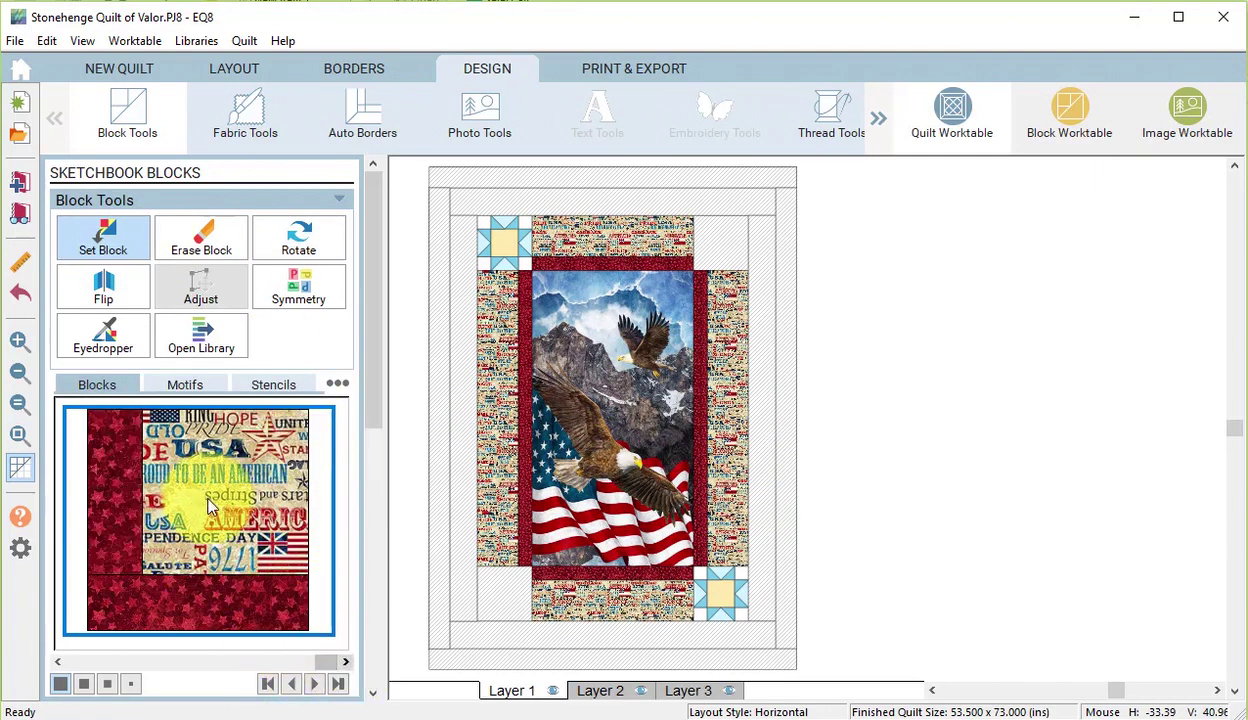
left_click(728, 234)
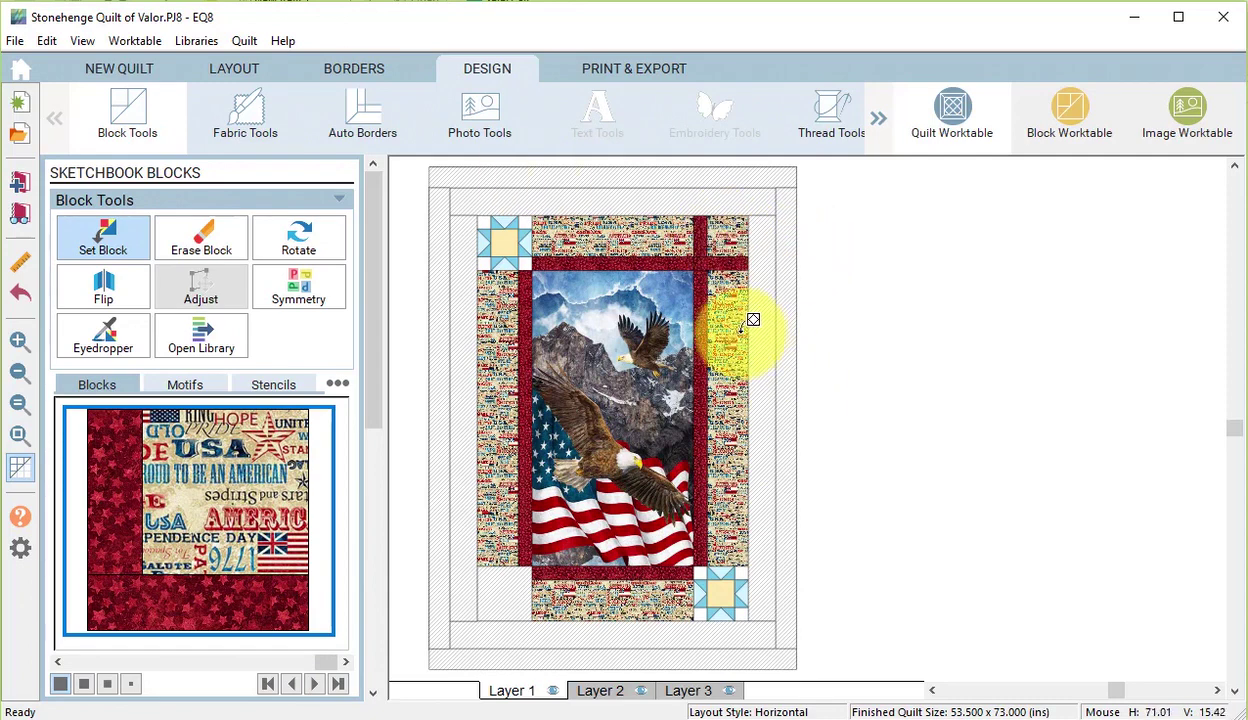
left_click(524, 571)
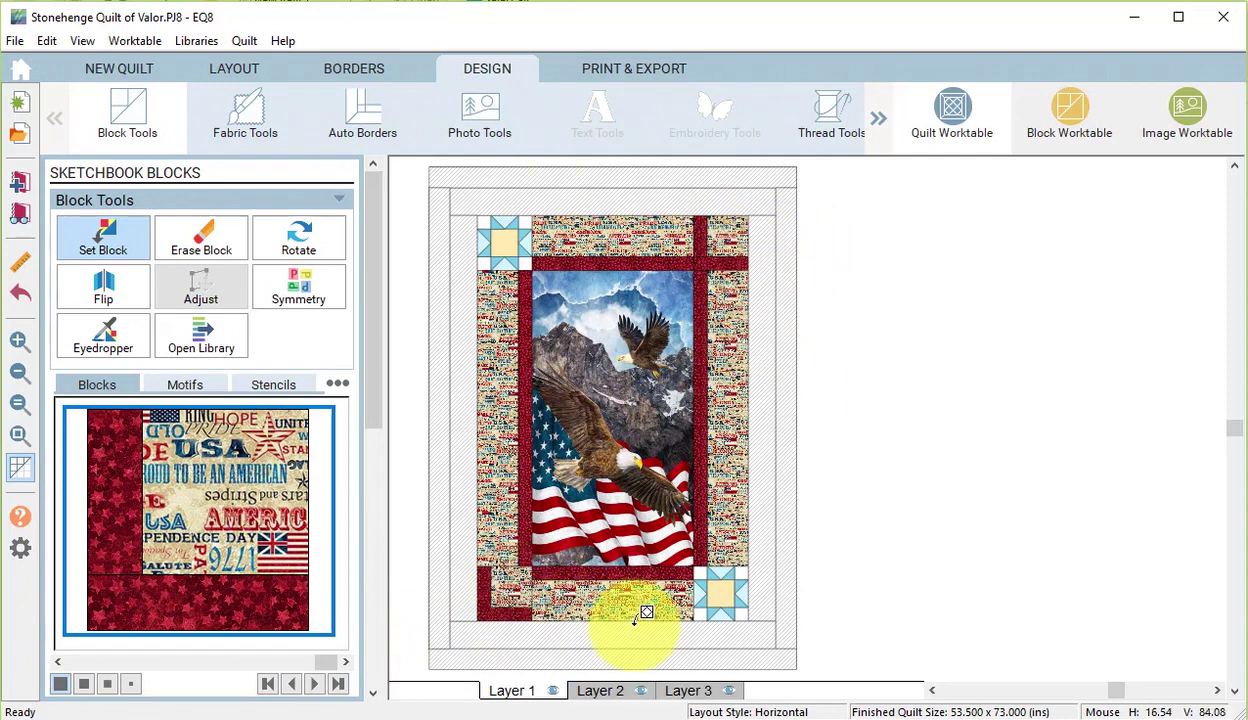
left_click(298, 246)
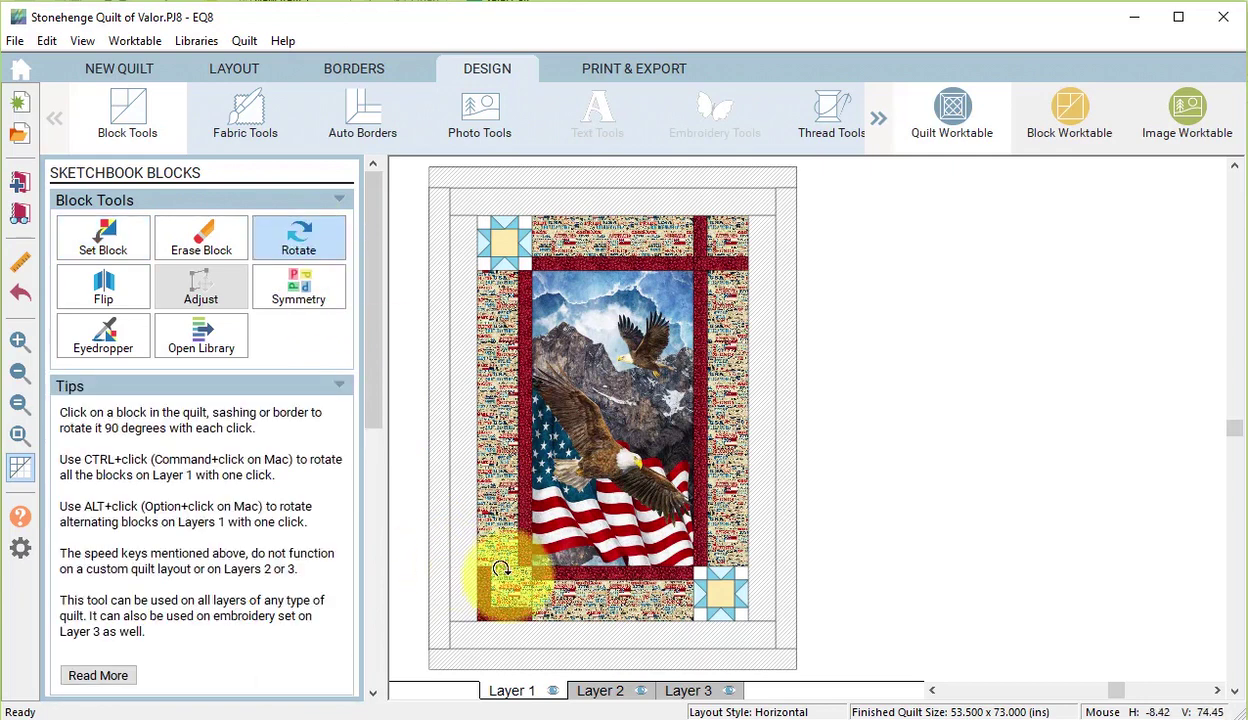
Step: Rotate the bottom-left corner block so its red strips line up with the red frame
left_click(497, 577)
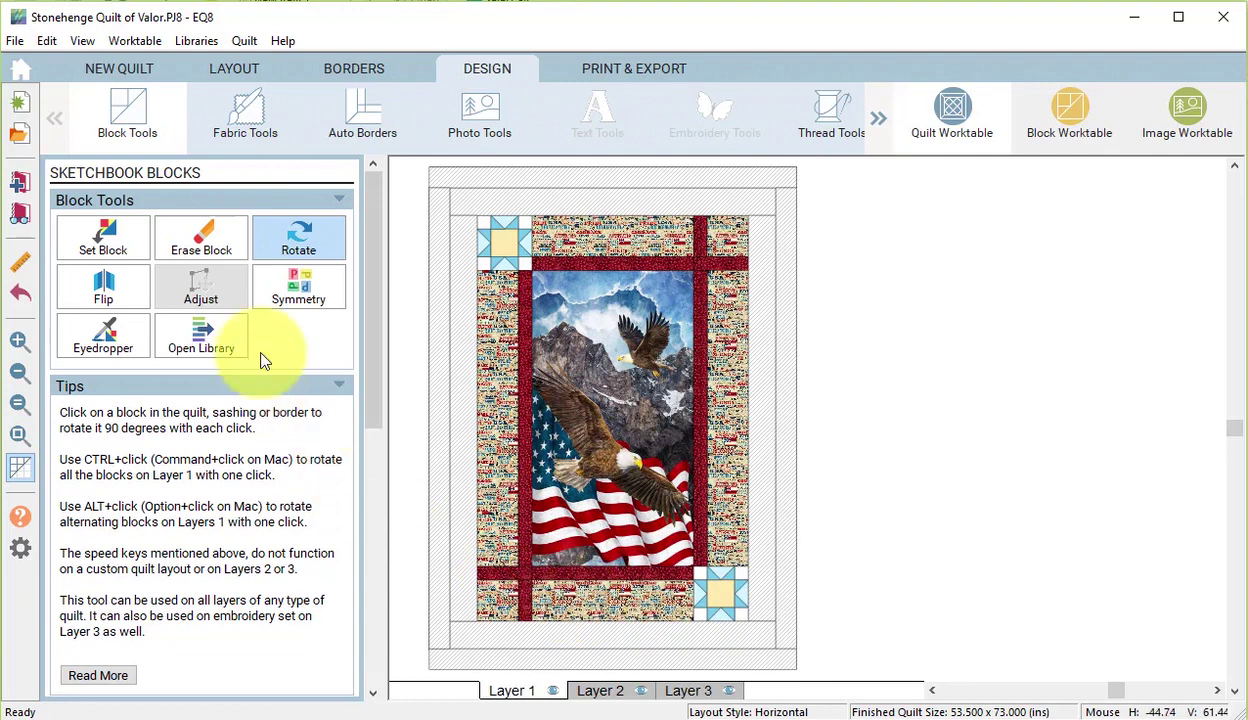
Step: Fill the centres of the top-left and bottom-right stars with red star fabric
left_click(246, 122)
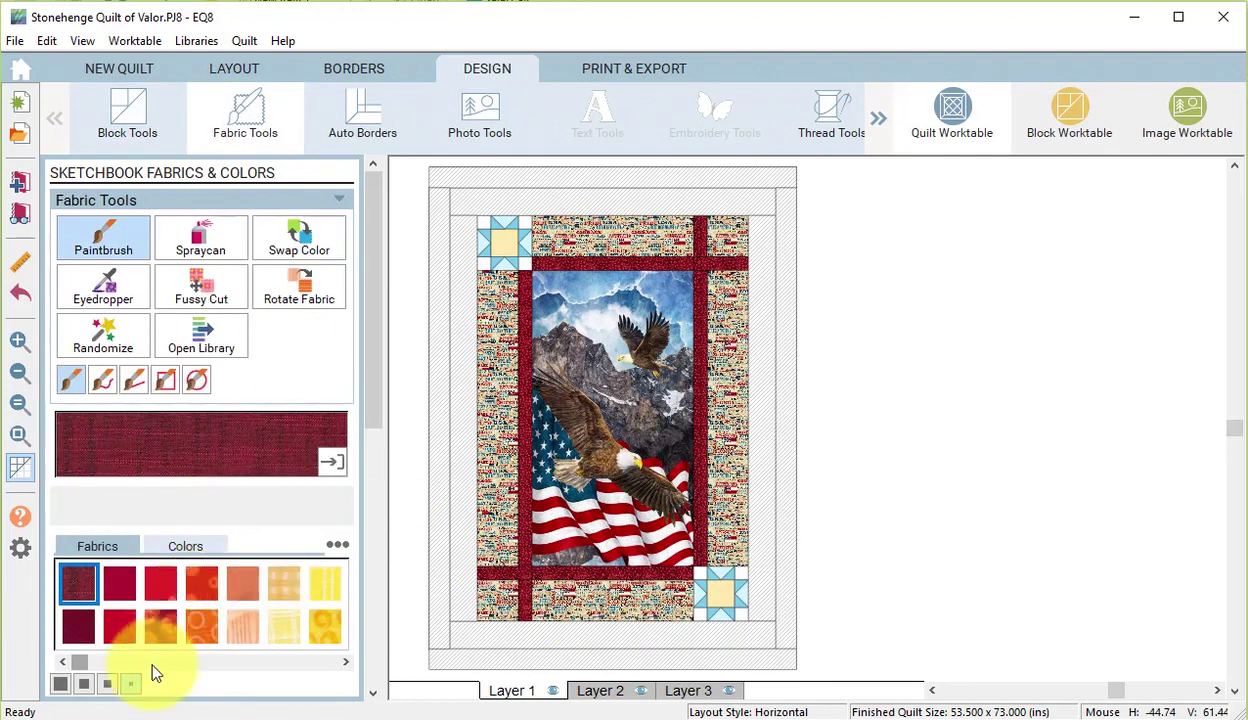
left_click_drag(108, 664, 337, 674)
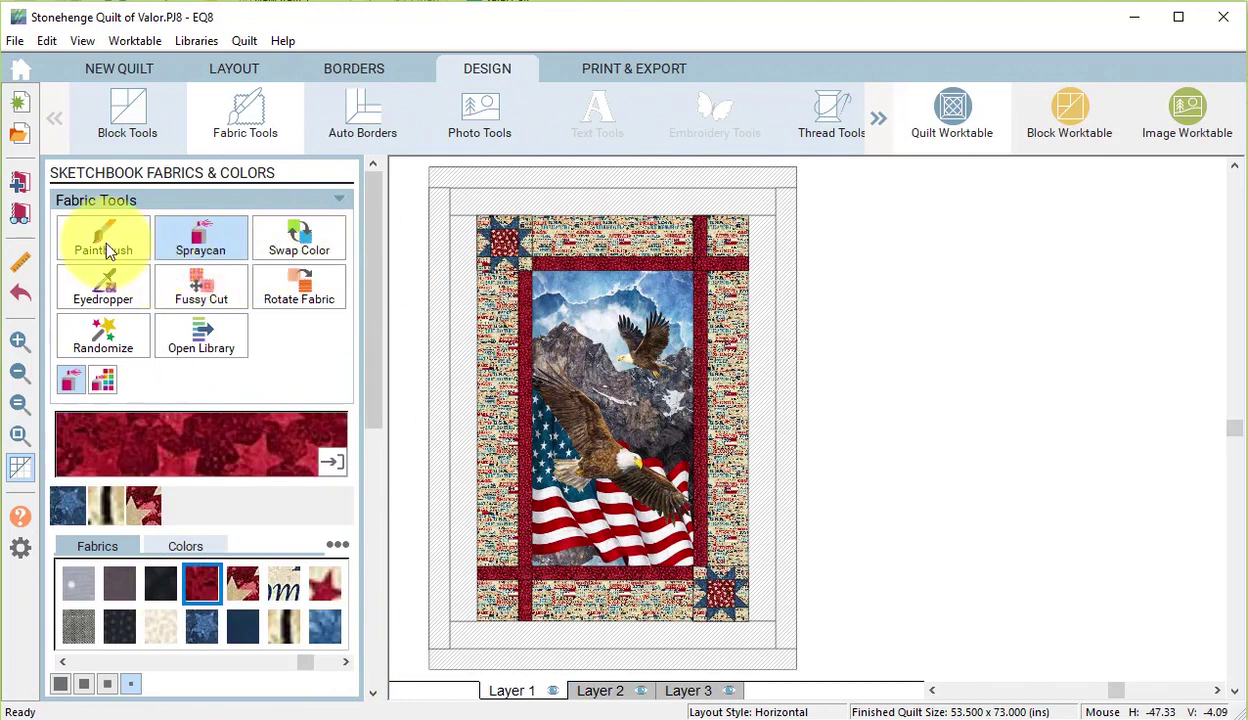
left_click(103, 237)
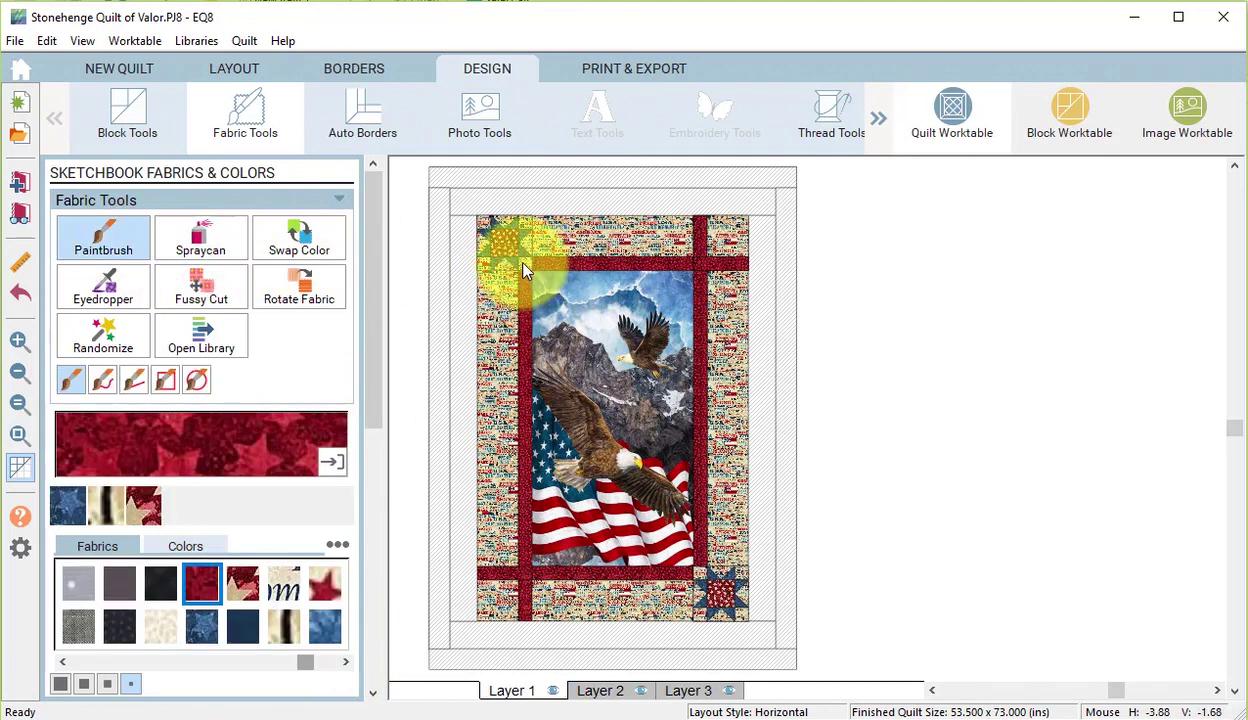
left_click(522, 268)
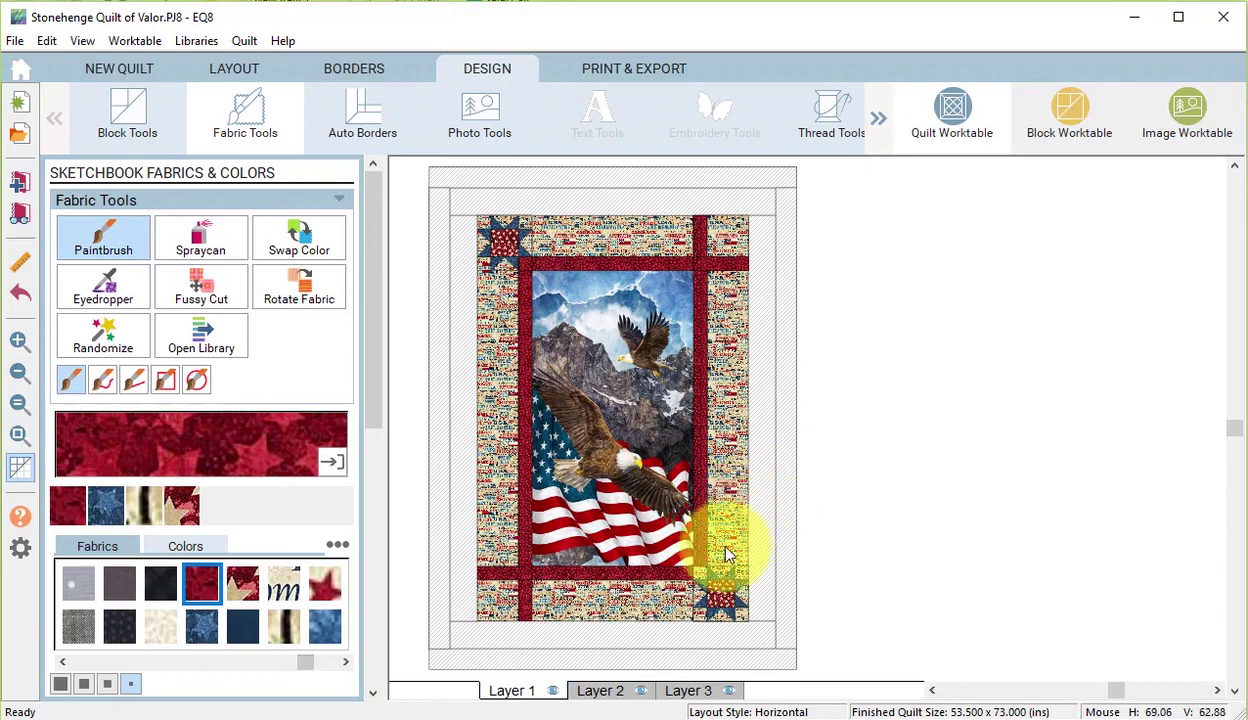
left_click(703, 583)
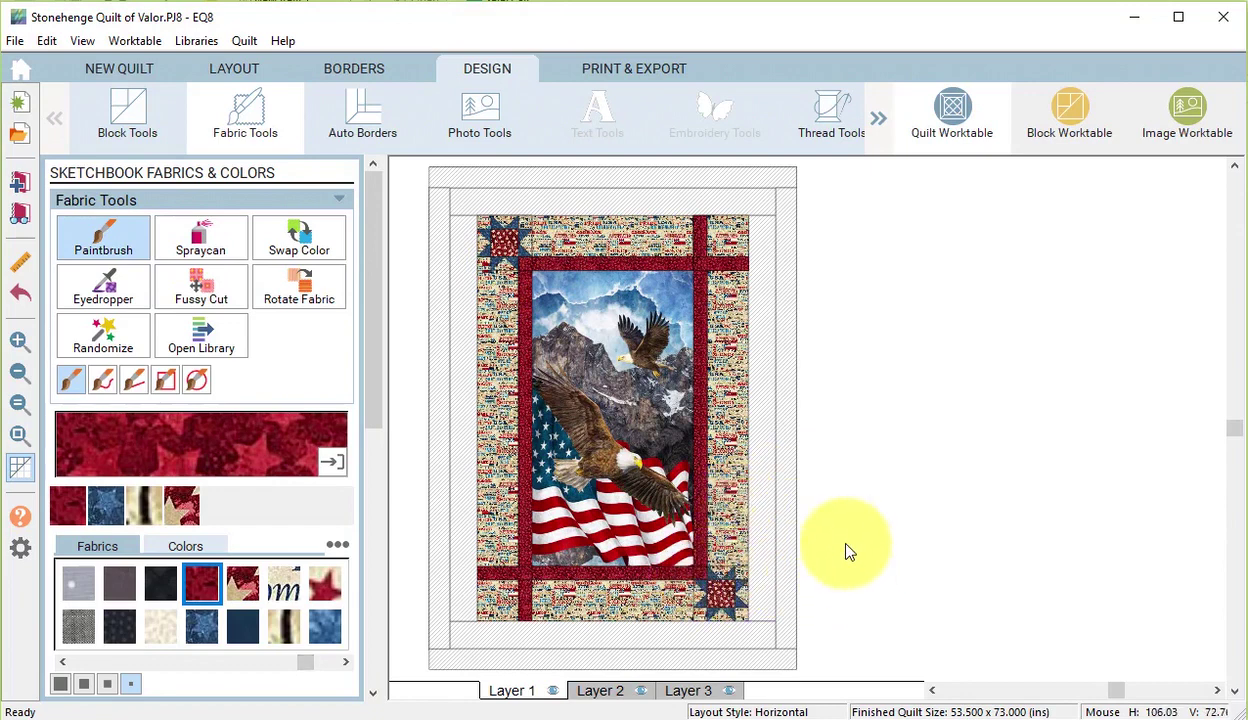
Step: Paint the red star stripe fabric onto the left, top, right and bottom second border
left_click(283, 627)
left_click(325, 627)
left_click(322, 590)
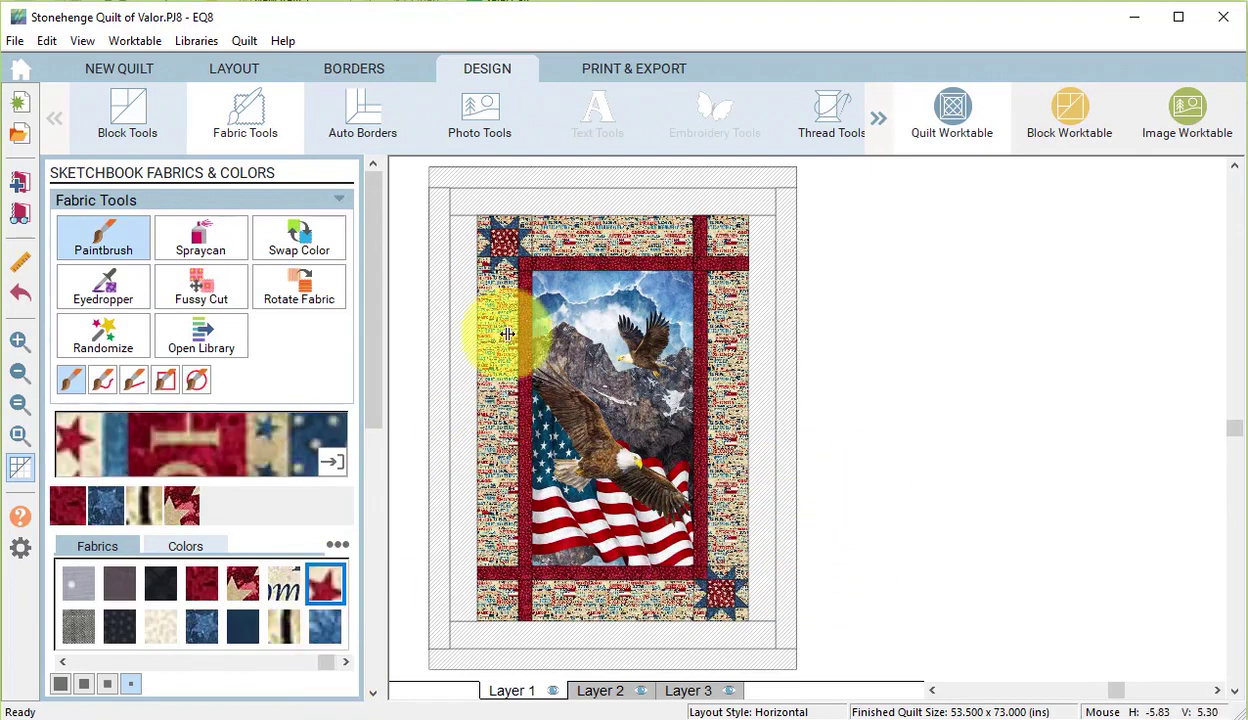
left_click(463, 330)
left_click(580, 201)
left_click(757, 348)
left_click(716, 632)
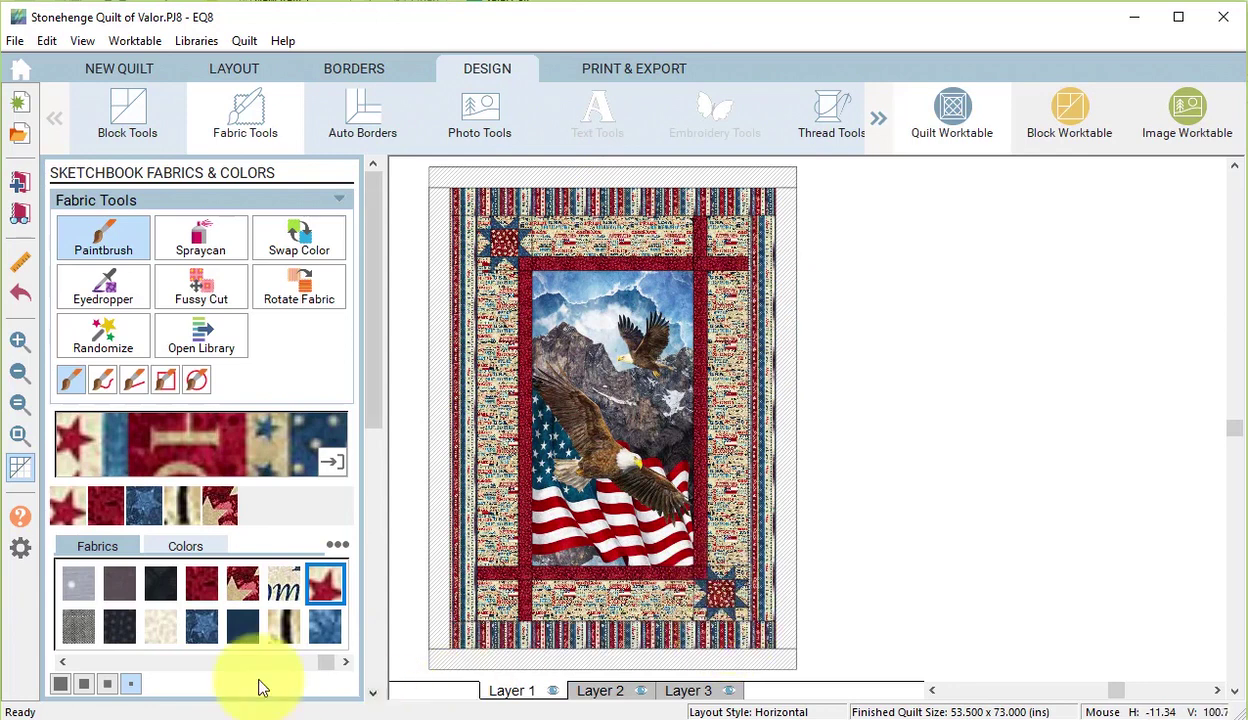
Step: Fill the left, top and right outer borders with navy star fabric
left_click(201, 627)
left_click(440, 251)
left_click(549, 177)
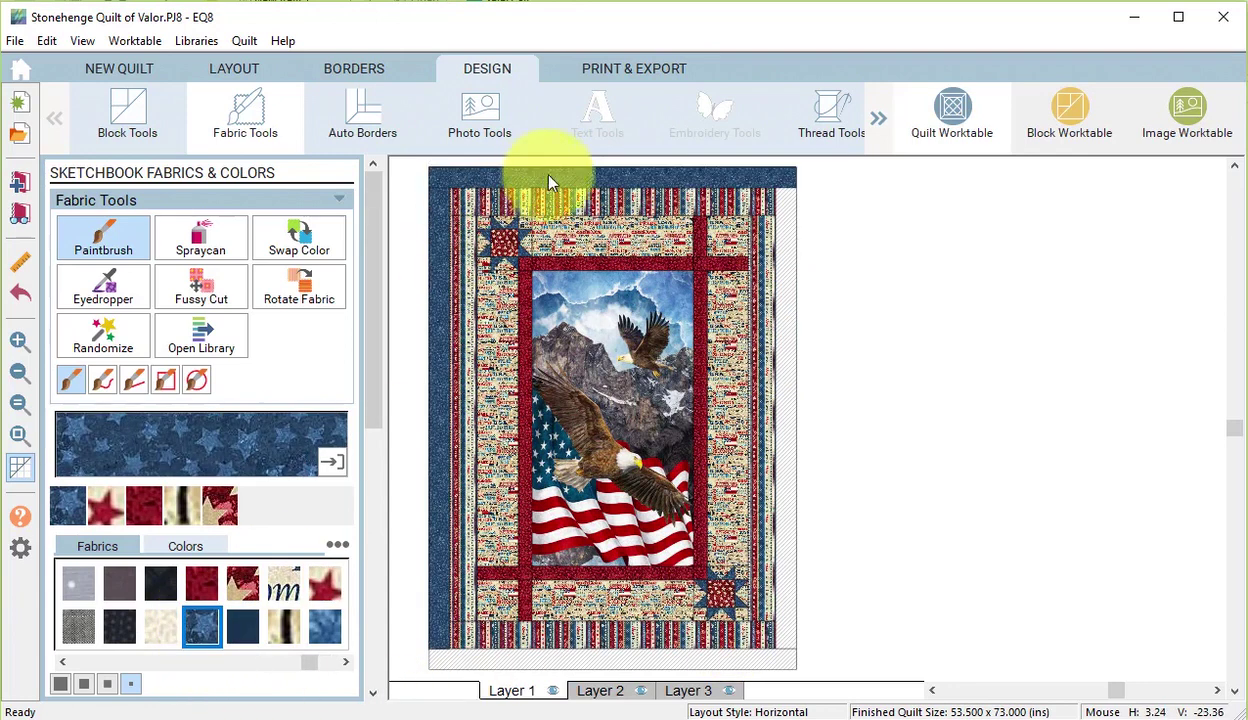
left_click(786, 279)
Step: Fill the bottom outer border navy, then rotate the stripes lengthwise in the right, bottom and top borders
left_click(776, 661)
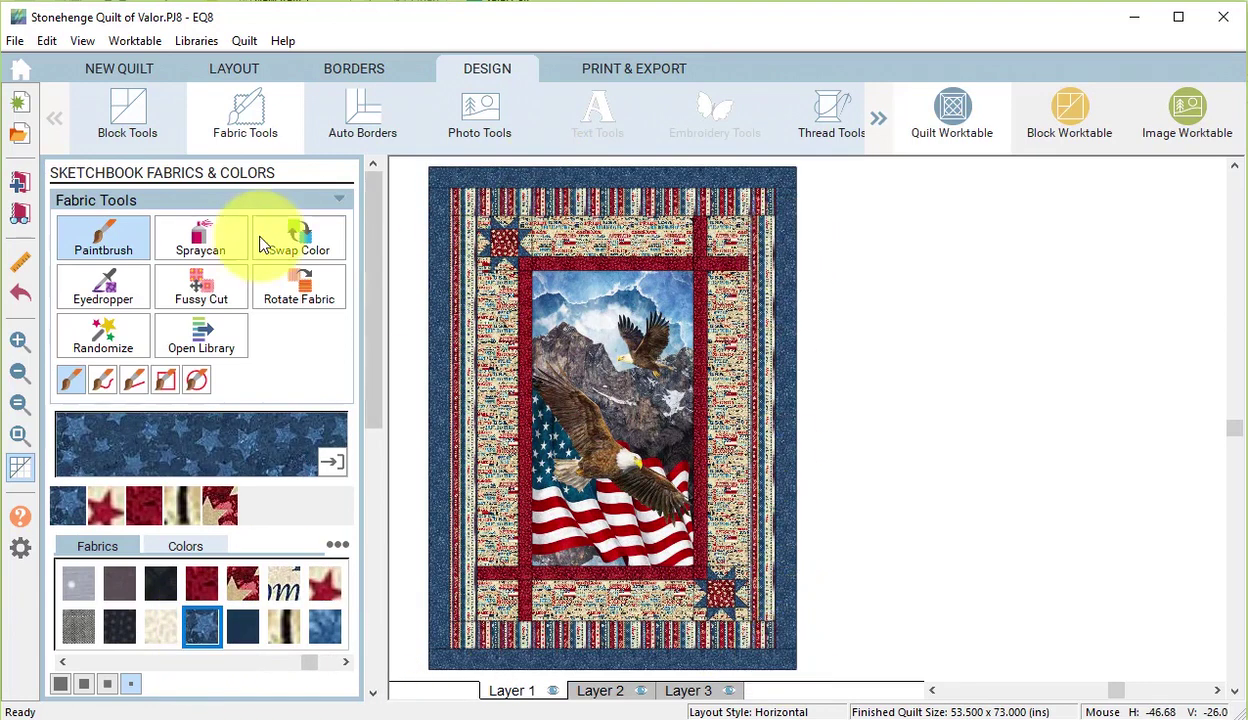
left_click(299, 287)
left_click(745, 400)
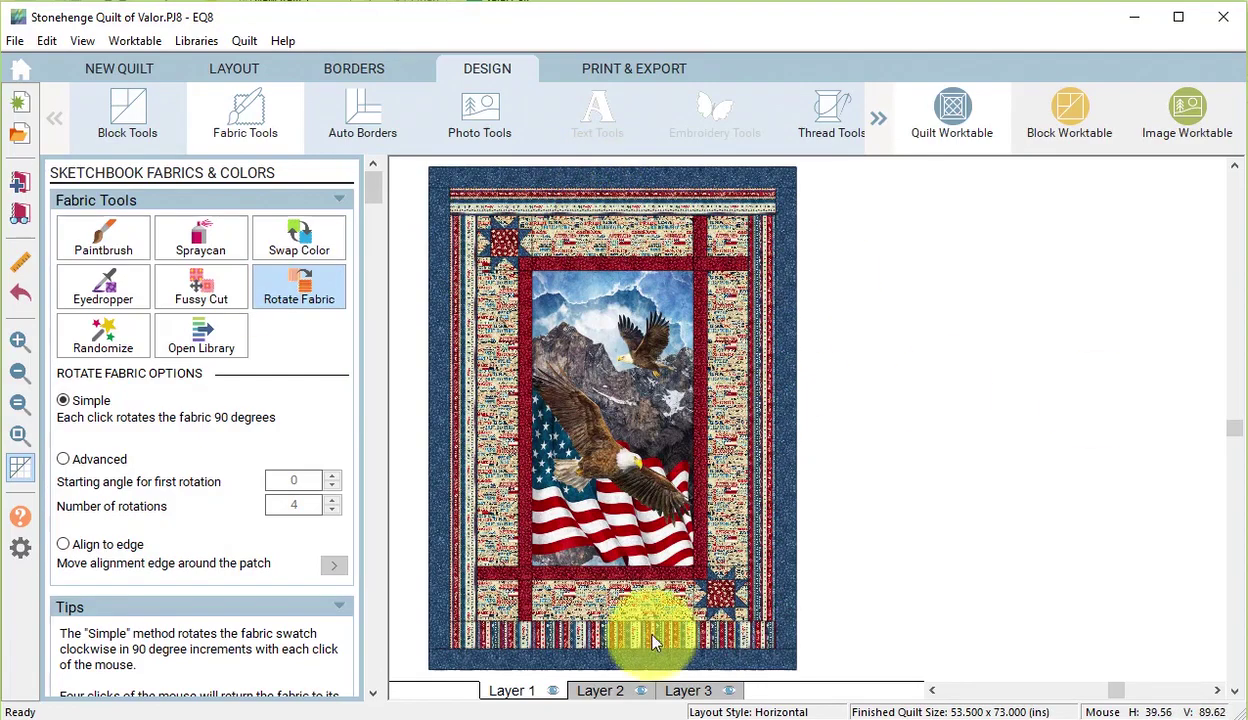
left_click(614, 643)
scroll(853, 603, "up", 2)
scroll(766, 210, "up", 8)
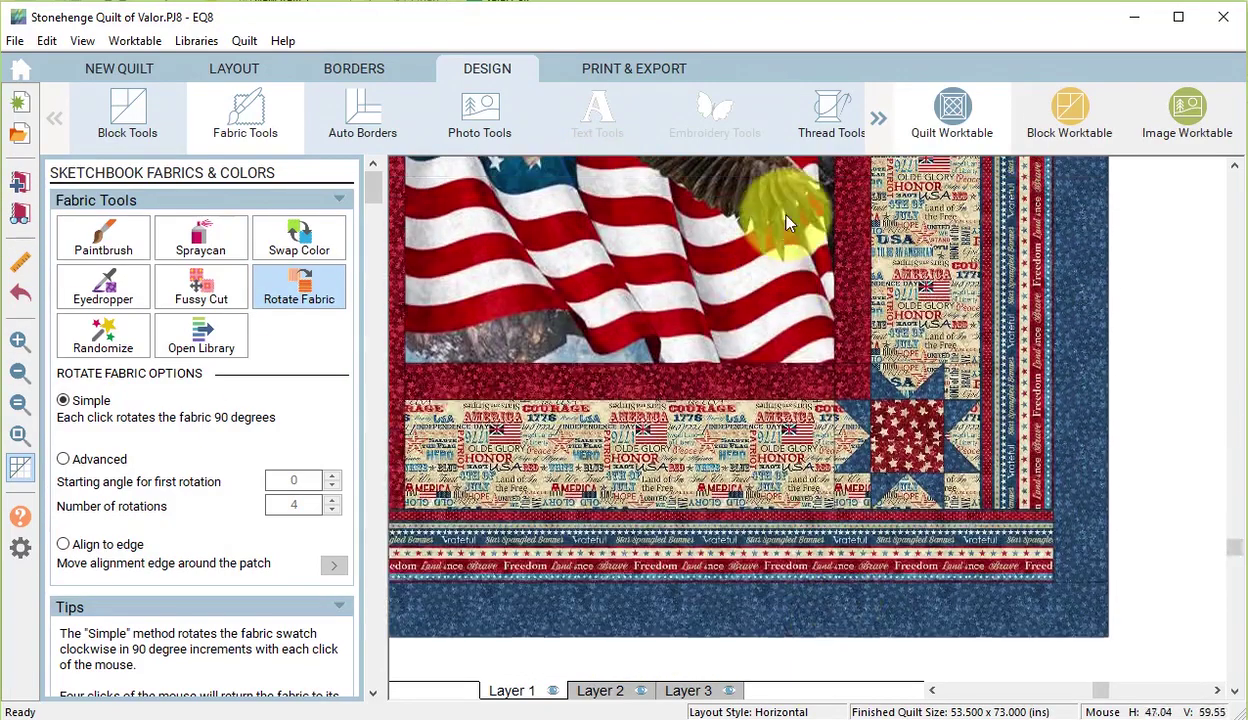
left_click(480, 470)
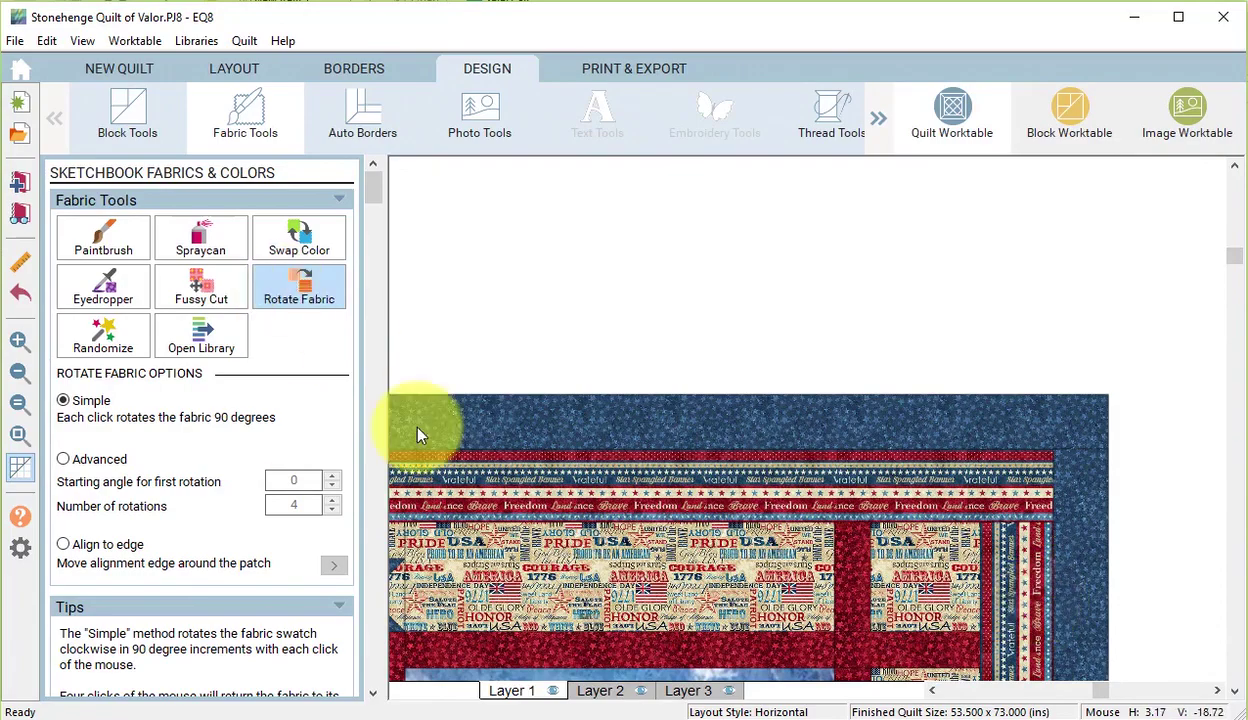
scroll(933, 572, "down", 8)
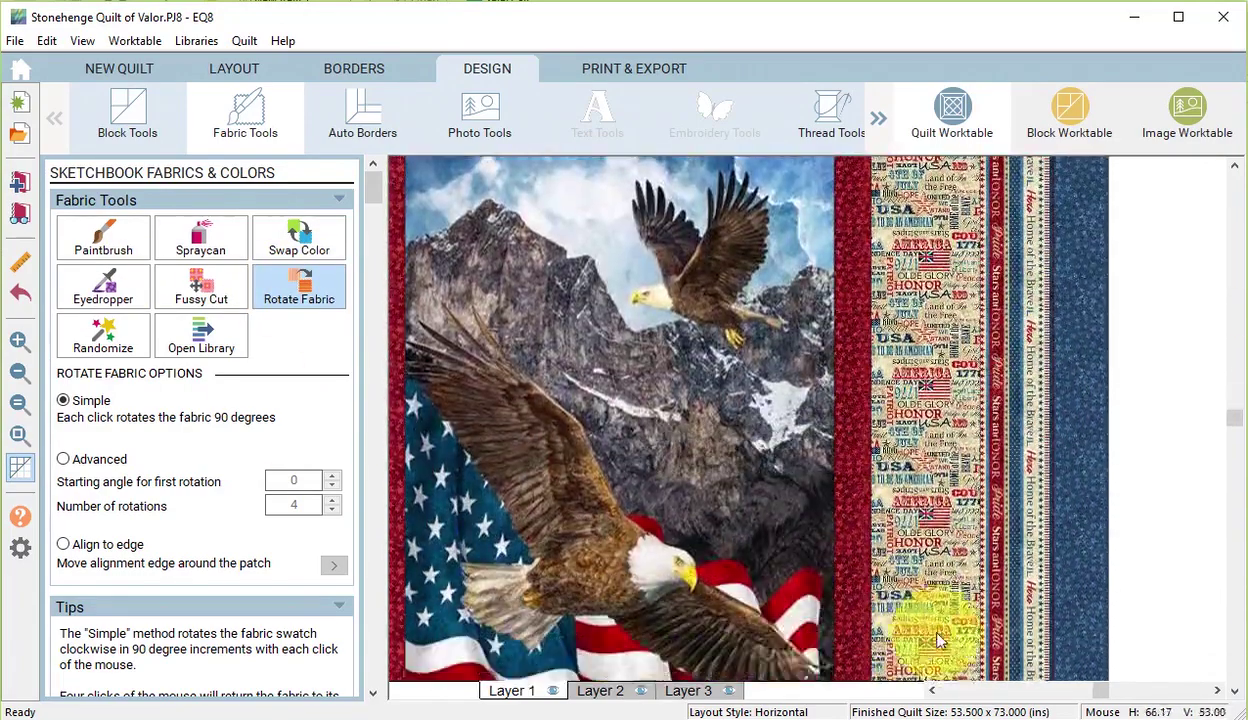
scroll(1010, 645, "down", 5)
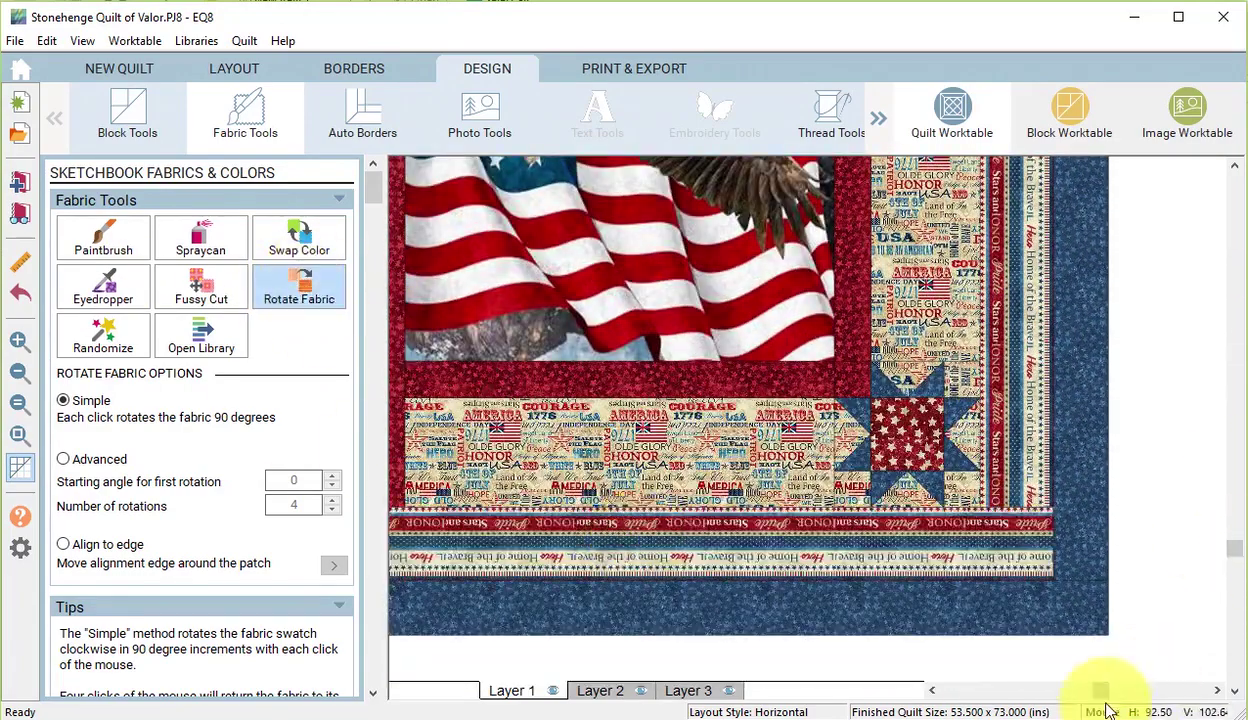
Step: Fussy-cut the stripe fabric so the 'Freedom' lettering row runs along the borders
left_click_drag(1102, 690, 1040, 690)
key("f")
left_click_drag(627, 432, 757, 556)
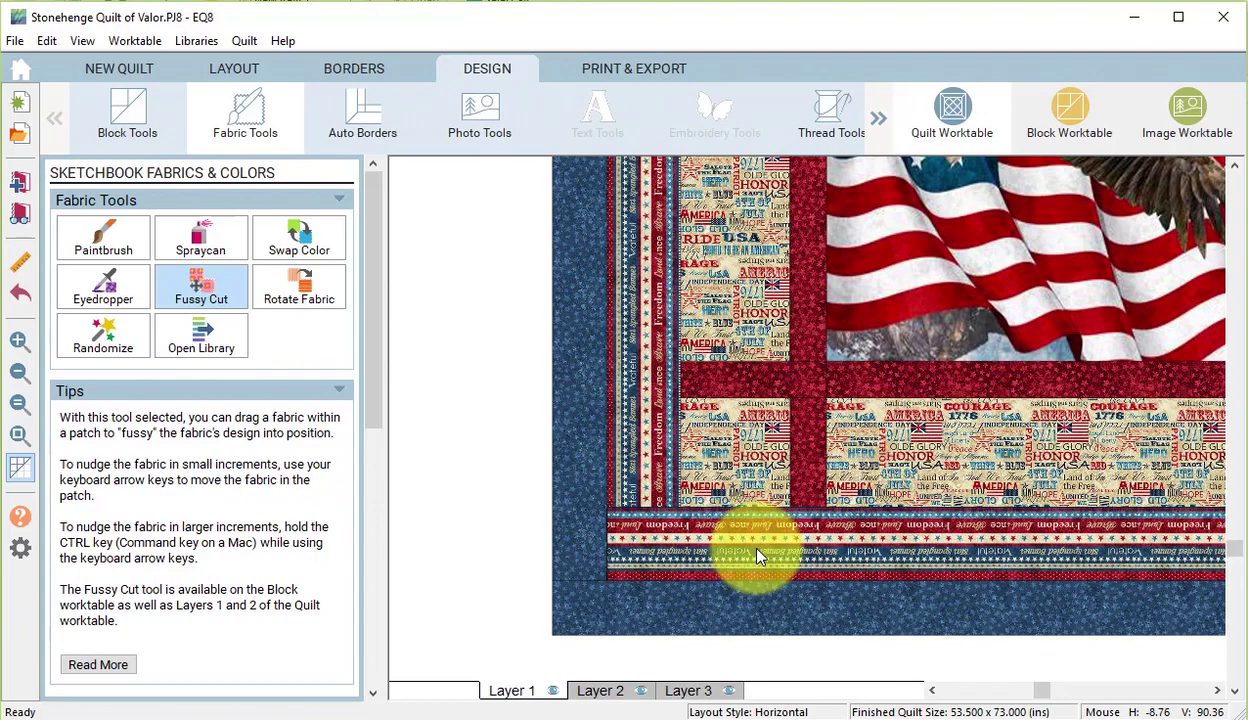
scroll(757, 556, "up", 10)
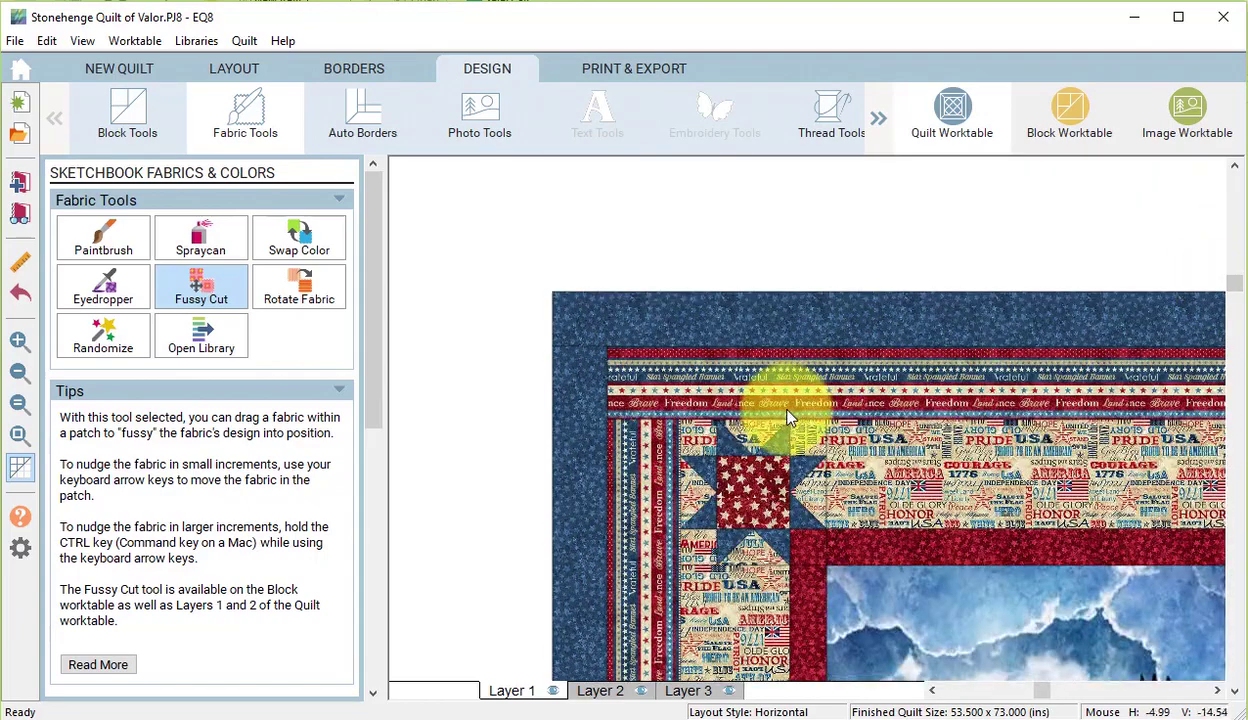
left_click_drag(1039, 691, 1125, 690)
left_click_drag(836, 571, 972, 562)
Step: Fit the entire quilt to the worktable and hide the quilt patch lines
left_click(20, 435)
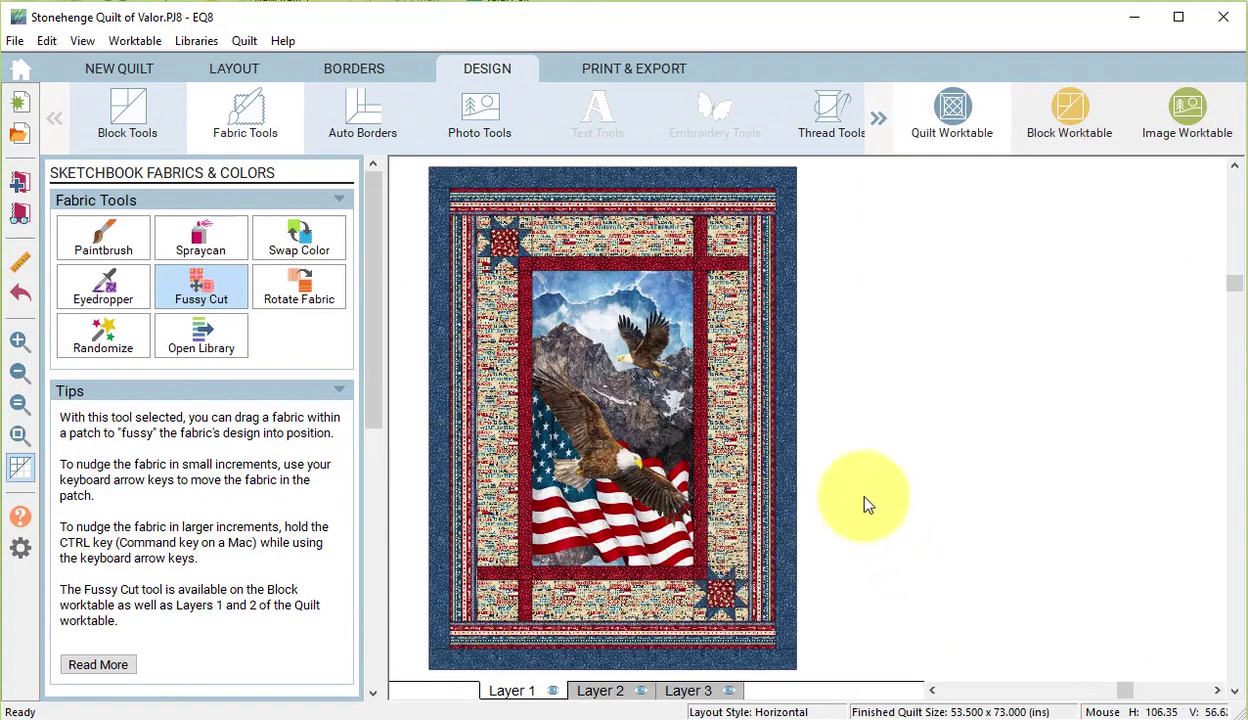
left_click(22, 472)
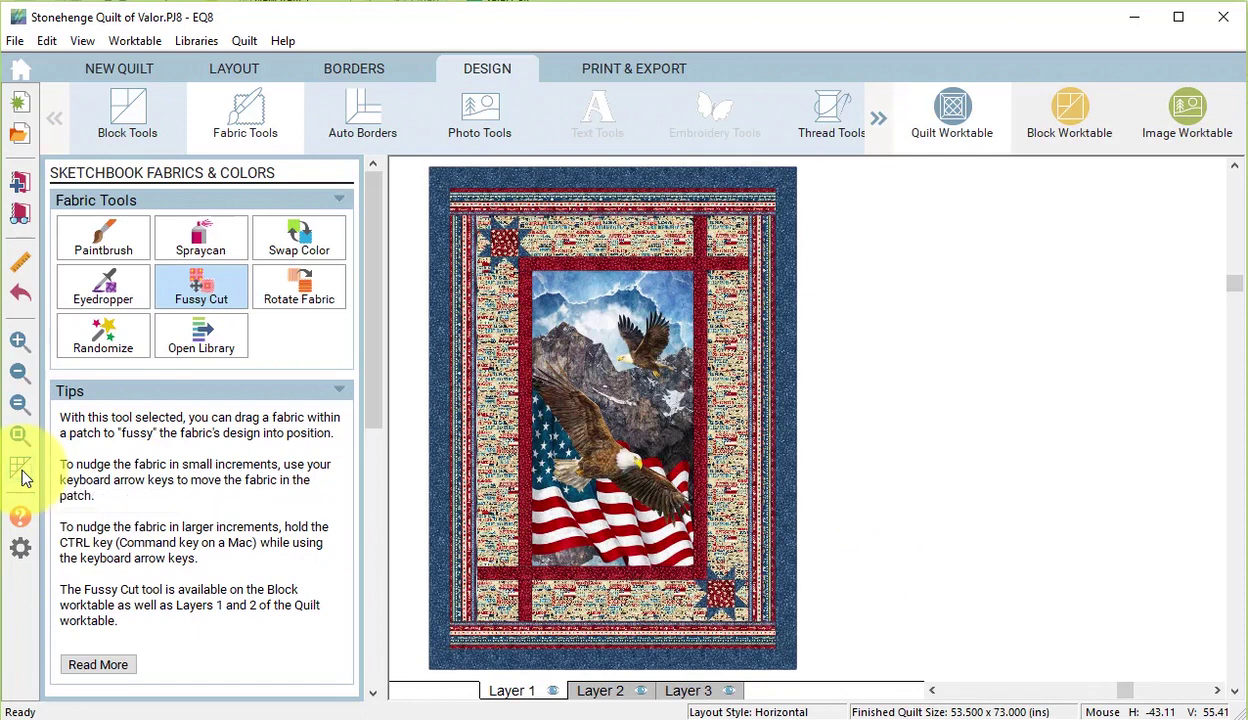